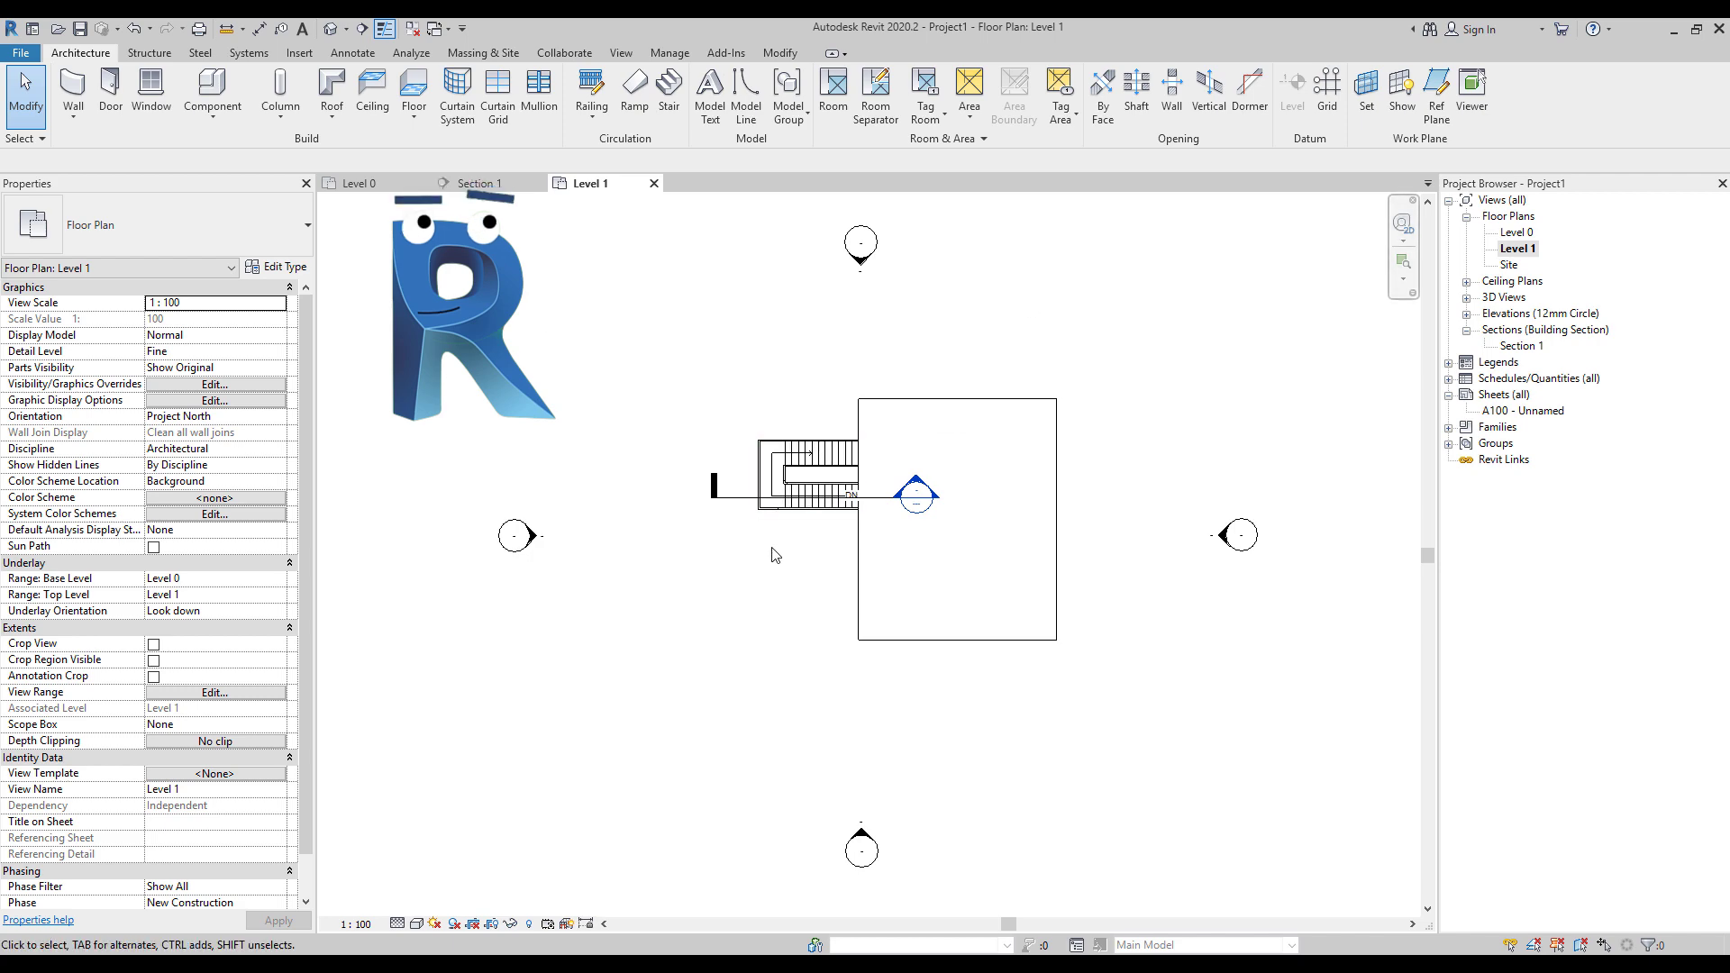
Step: Open the Section 1 building section and dismiss the save reminder without saving
{"action": "scroll", "coordinate": [781, 554], "scroll_direction": "up", "scroll_amount": 2}
{"action": "left_click", "coordinate": [1530, 346]}
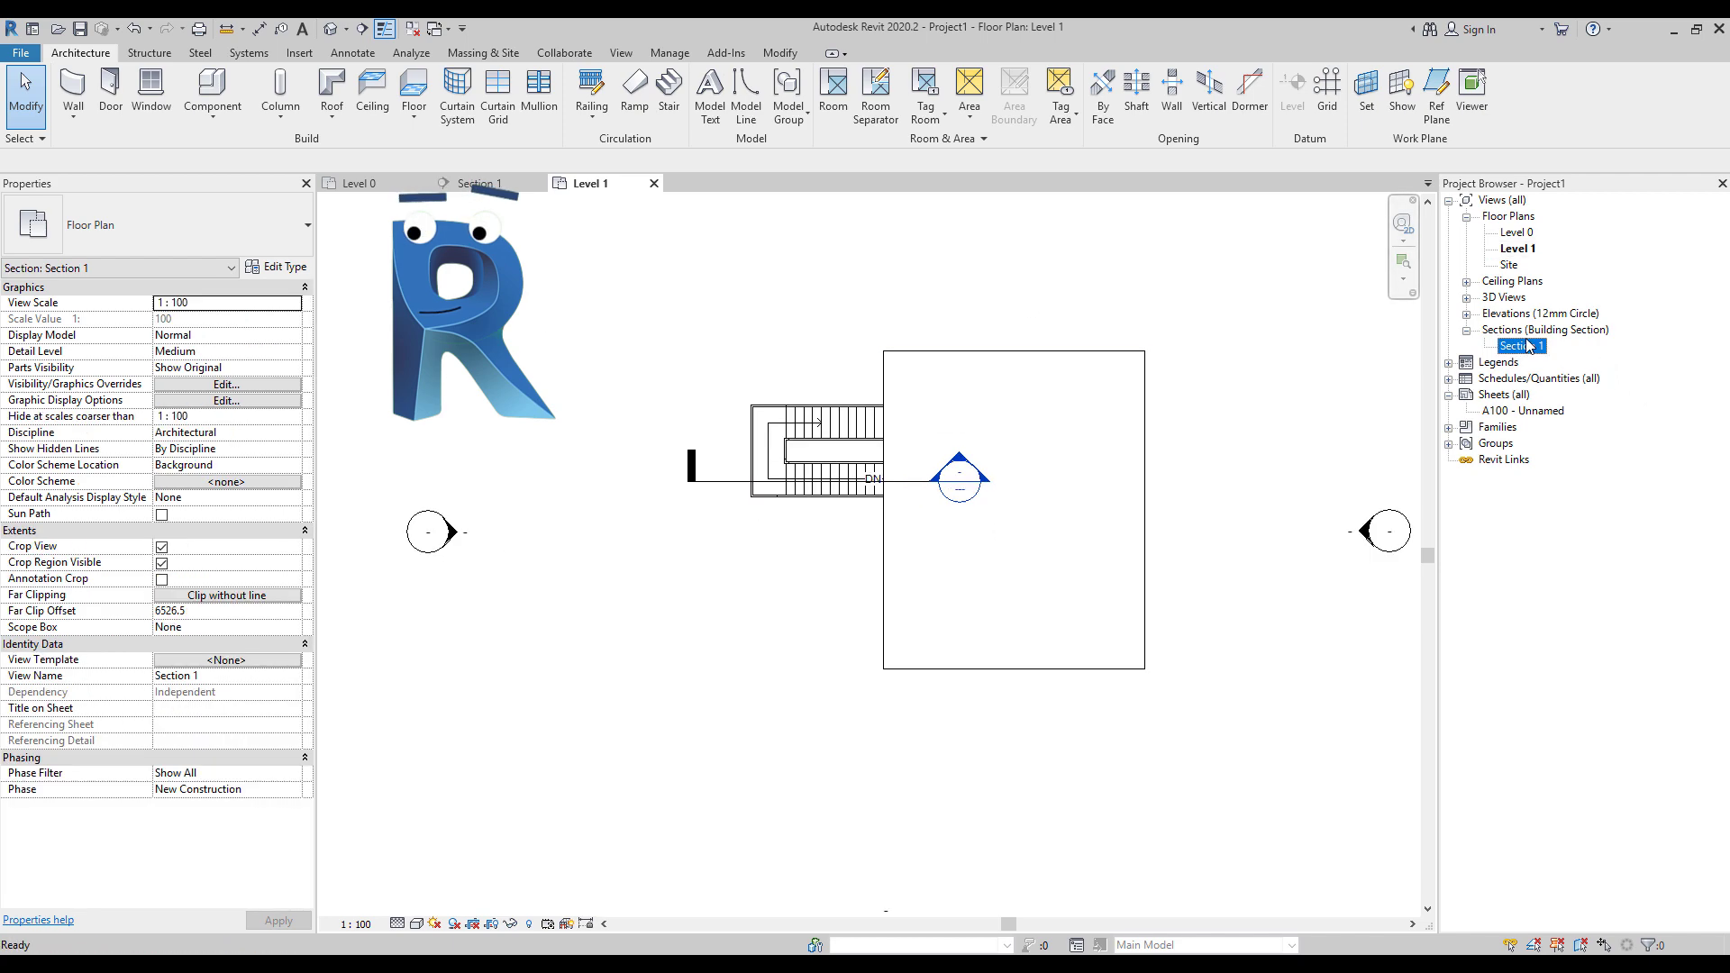
{"action": "double_click", "coordinate": [1529, 346]}
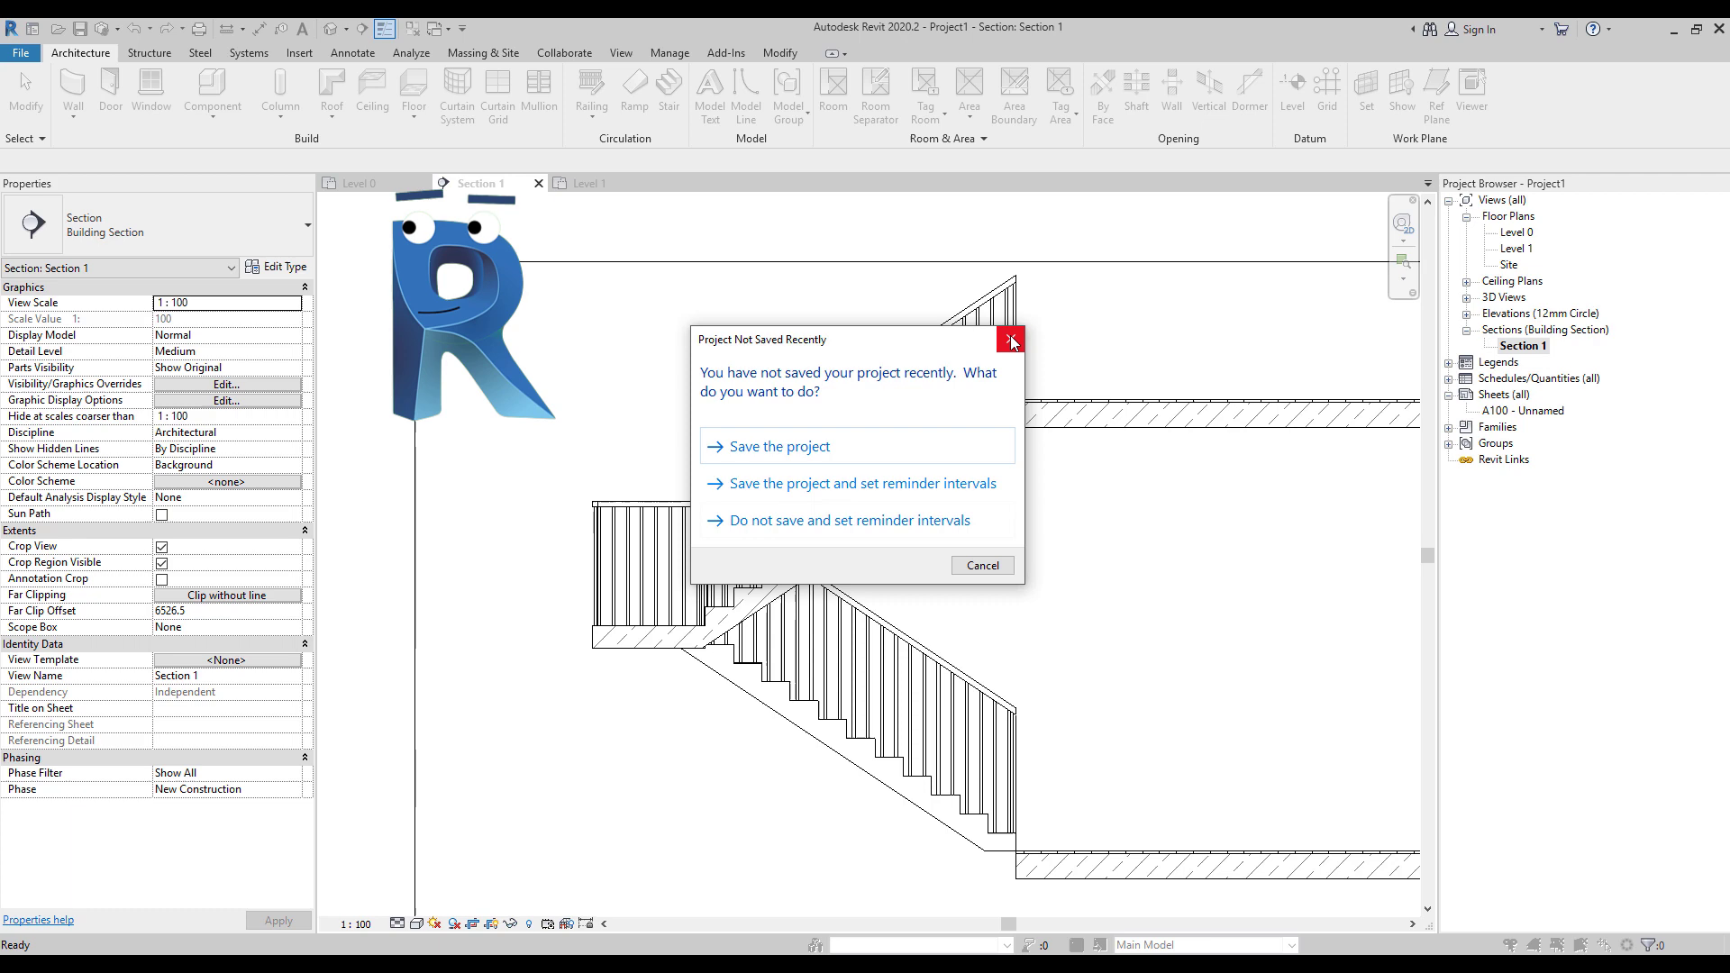
{"action": "left_click", "coordinate": [1010, 339]}
Step: Select only the lower monolithic run of the stair and try an Extend Below Riser Base value of 200
{"action": "scroll", "coordinate": [1013, 438], "scroll_direction": "up", "scroll_amount": 4}
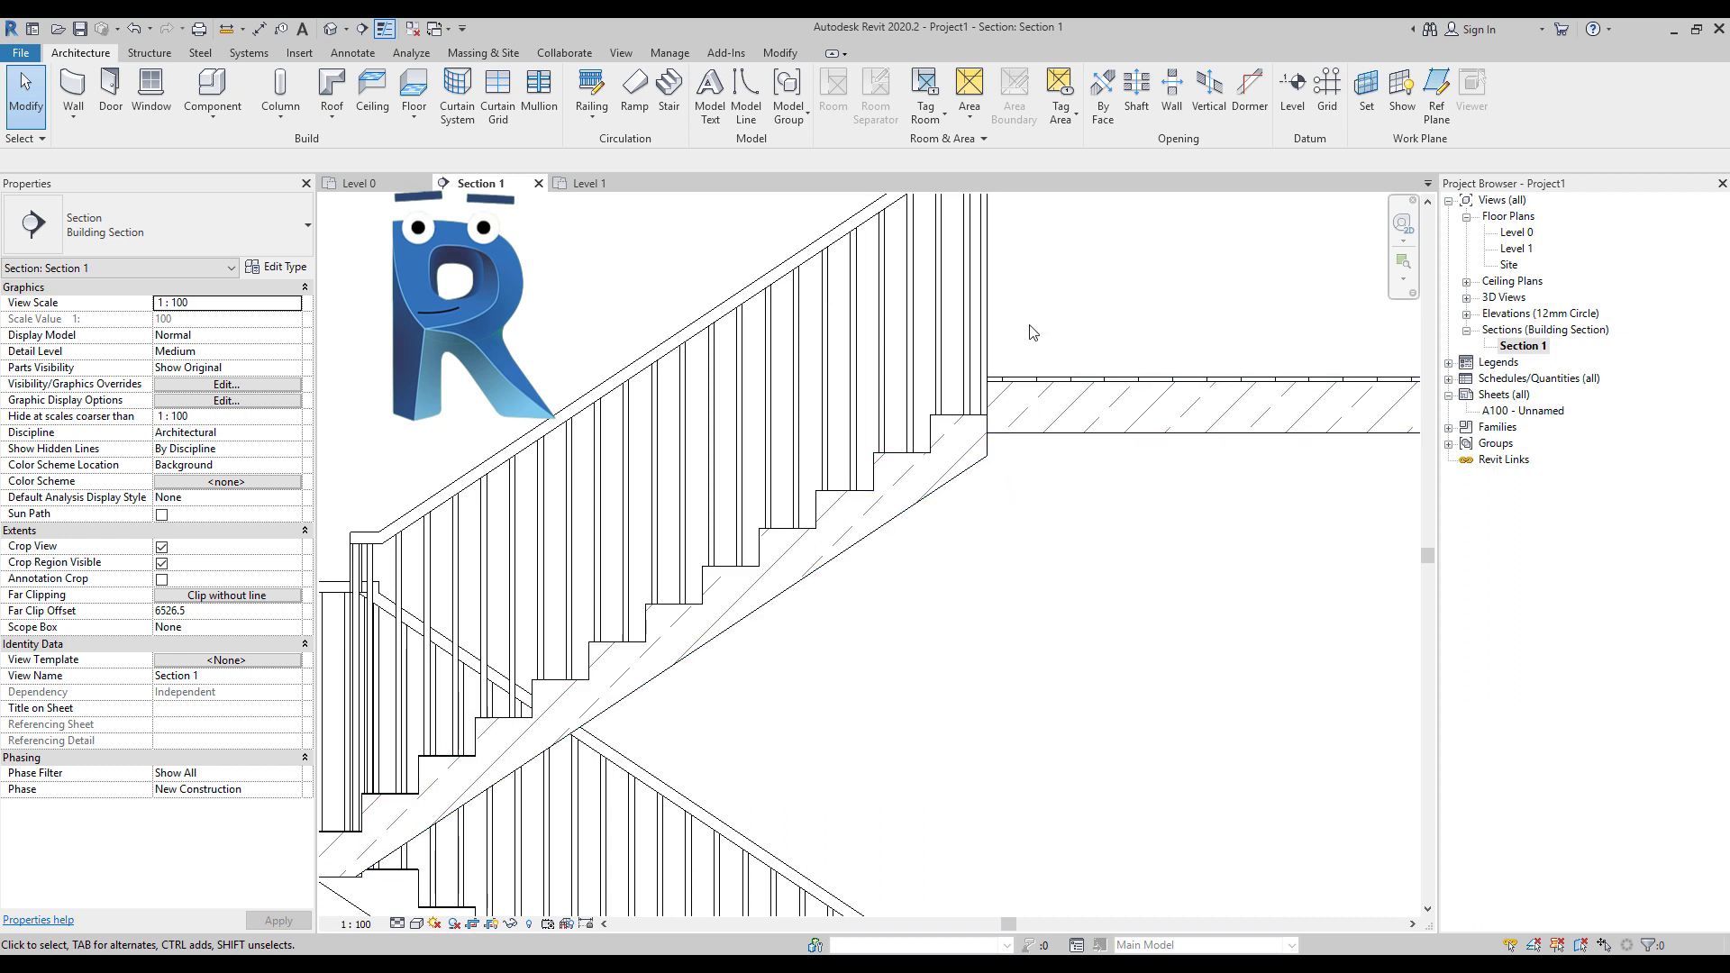
{"action": "scroll", "coordinate": [1029, 332], "scroll_direction": "down", "scroll_amount": 4}
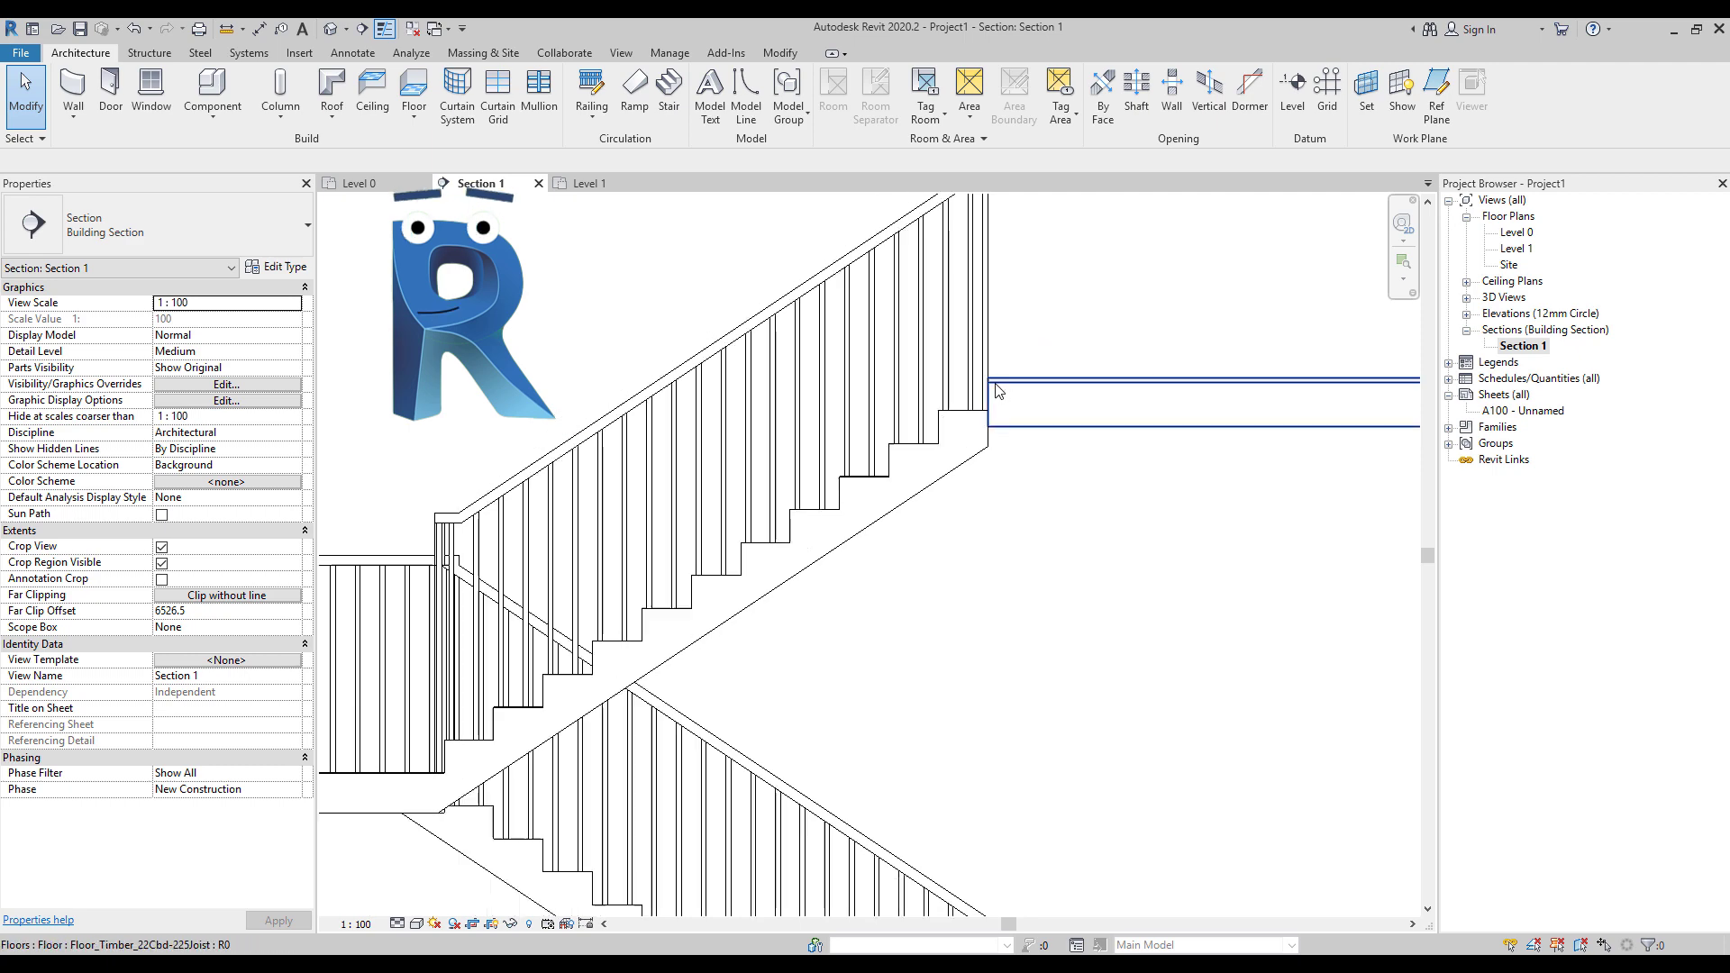
{"action": "scroll", "coordinate": [960, 719], "scroll_direction": "up", "scroll_amount": 3}
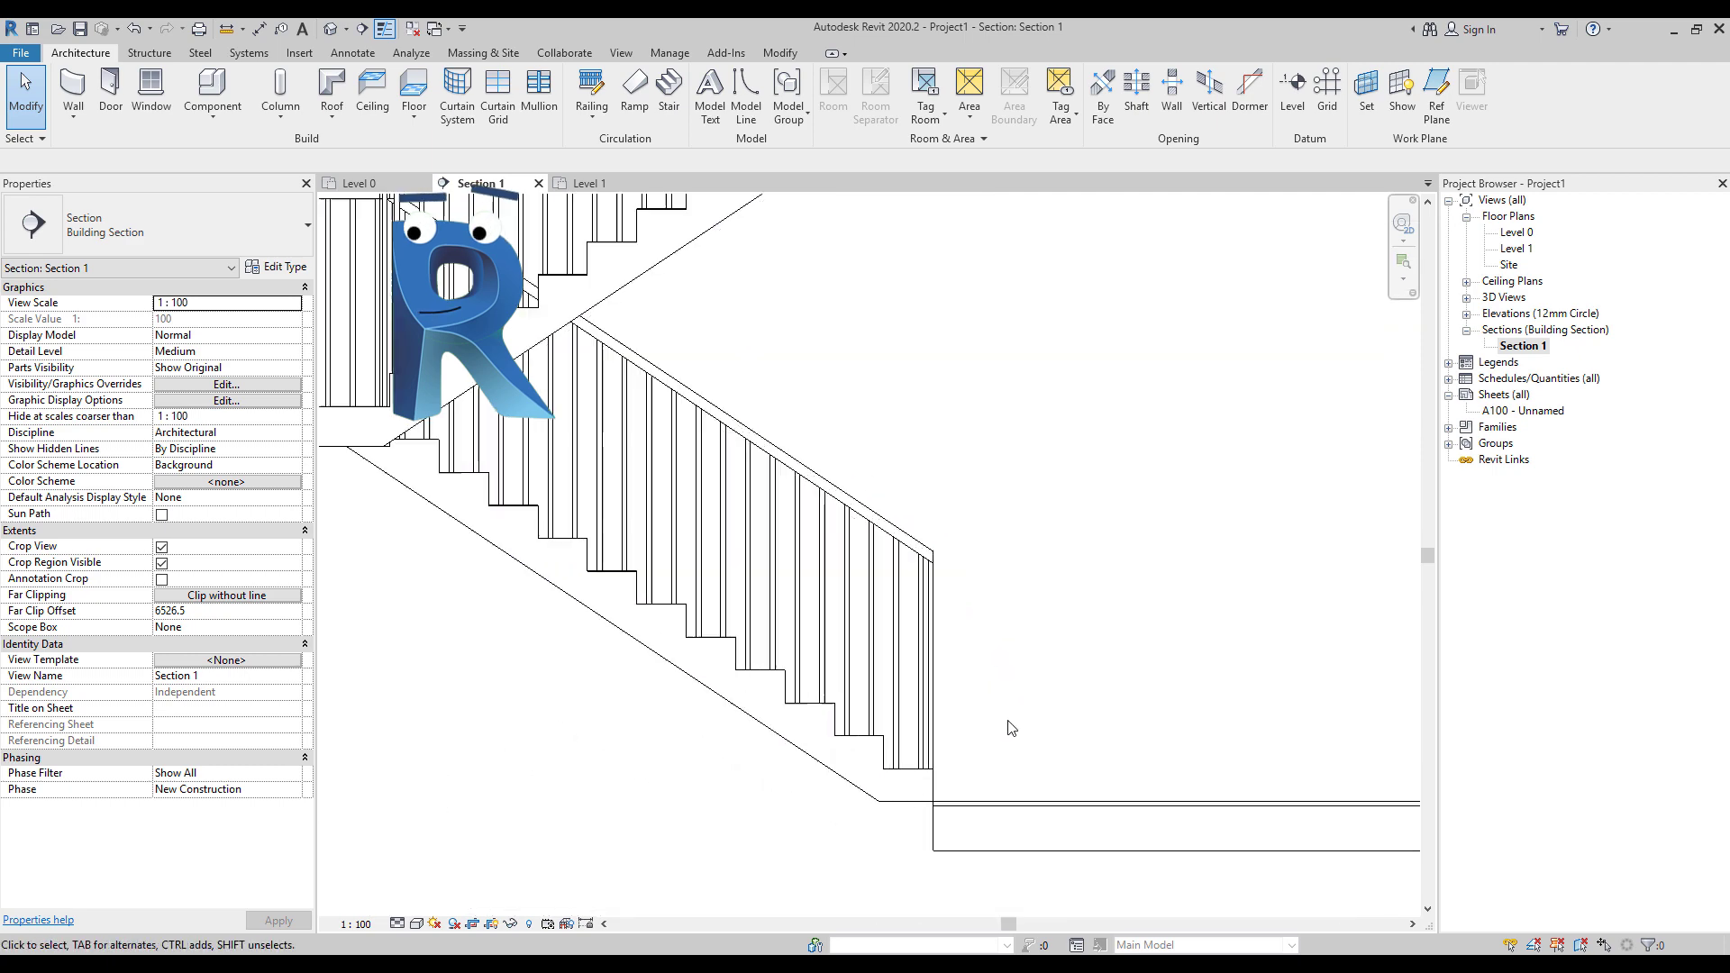
{"action": "left_click", "coordinate": [879, 802]}
{"action": "left_click", "coordinate": [823, 811]}
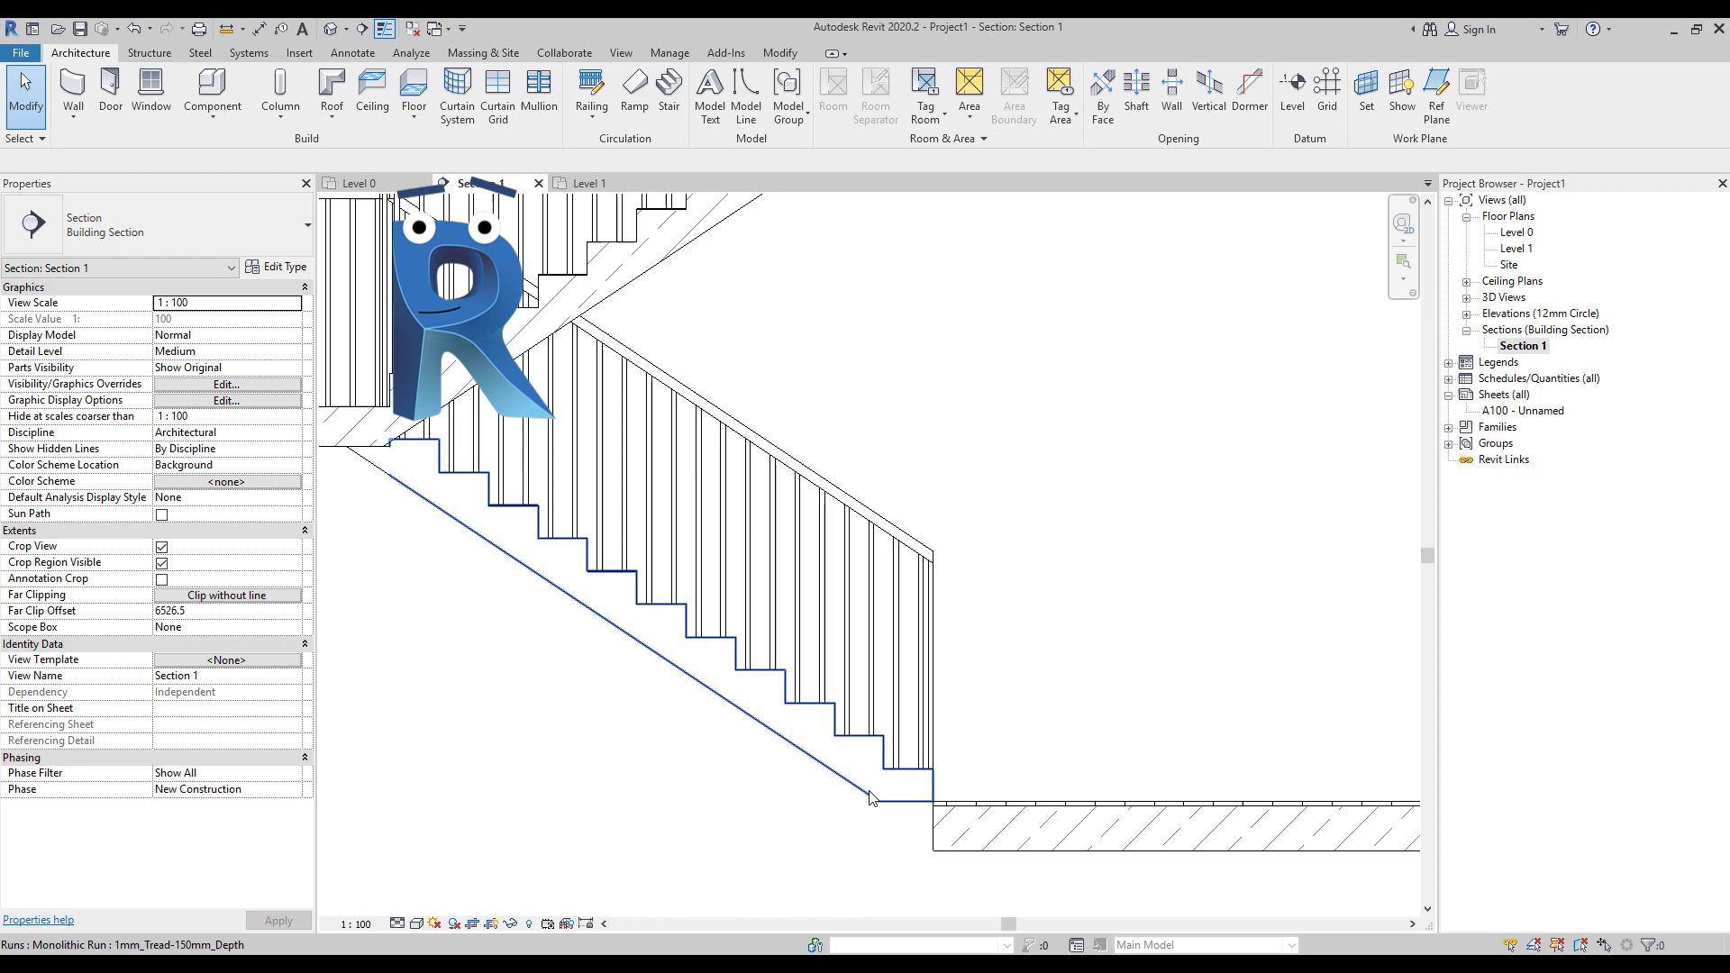
{"action": "left_click", "coordinate": [871, 798]}
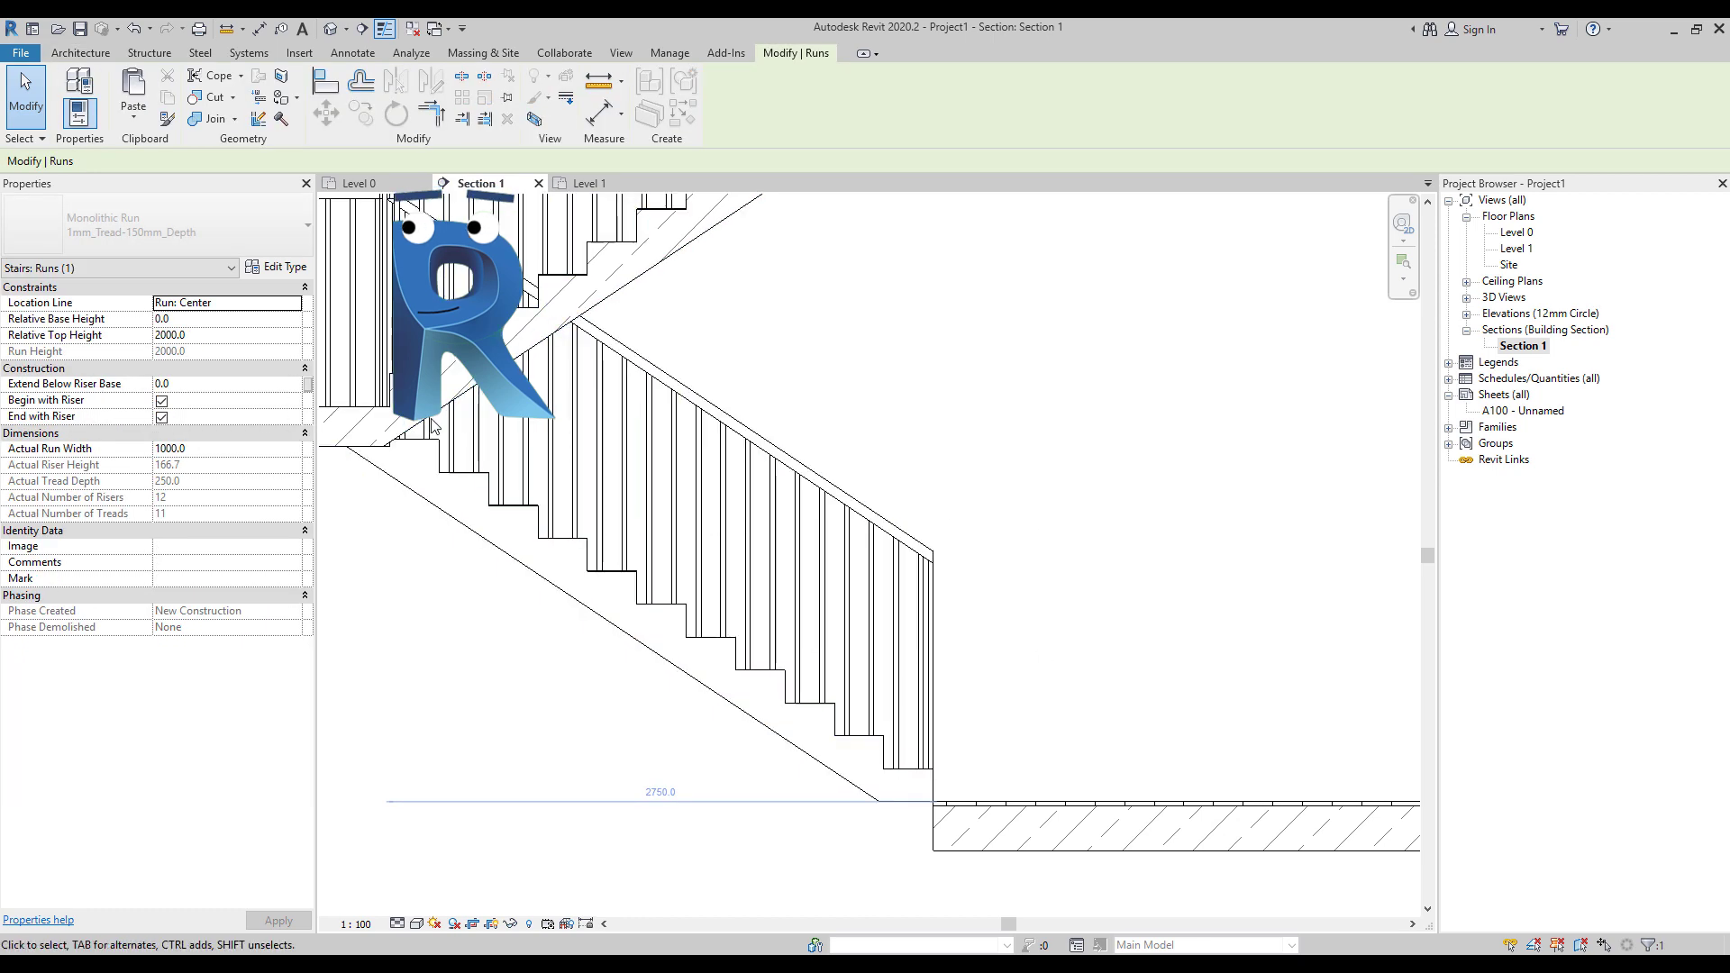
{"action": "left_click", "coordinate": [247, 384]}
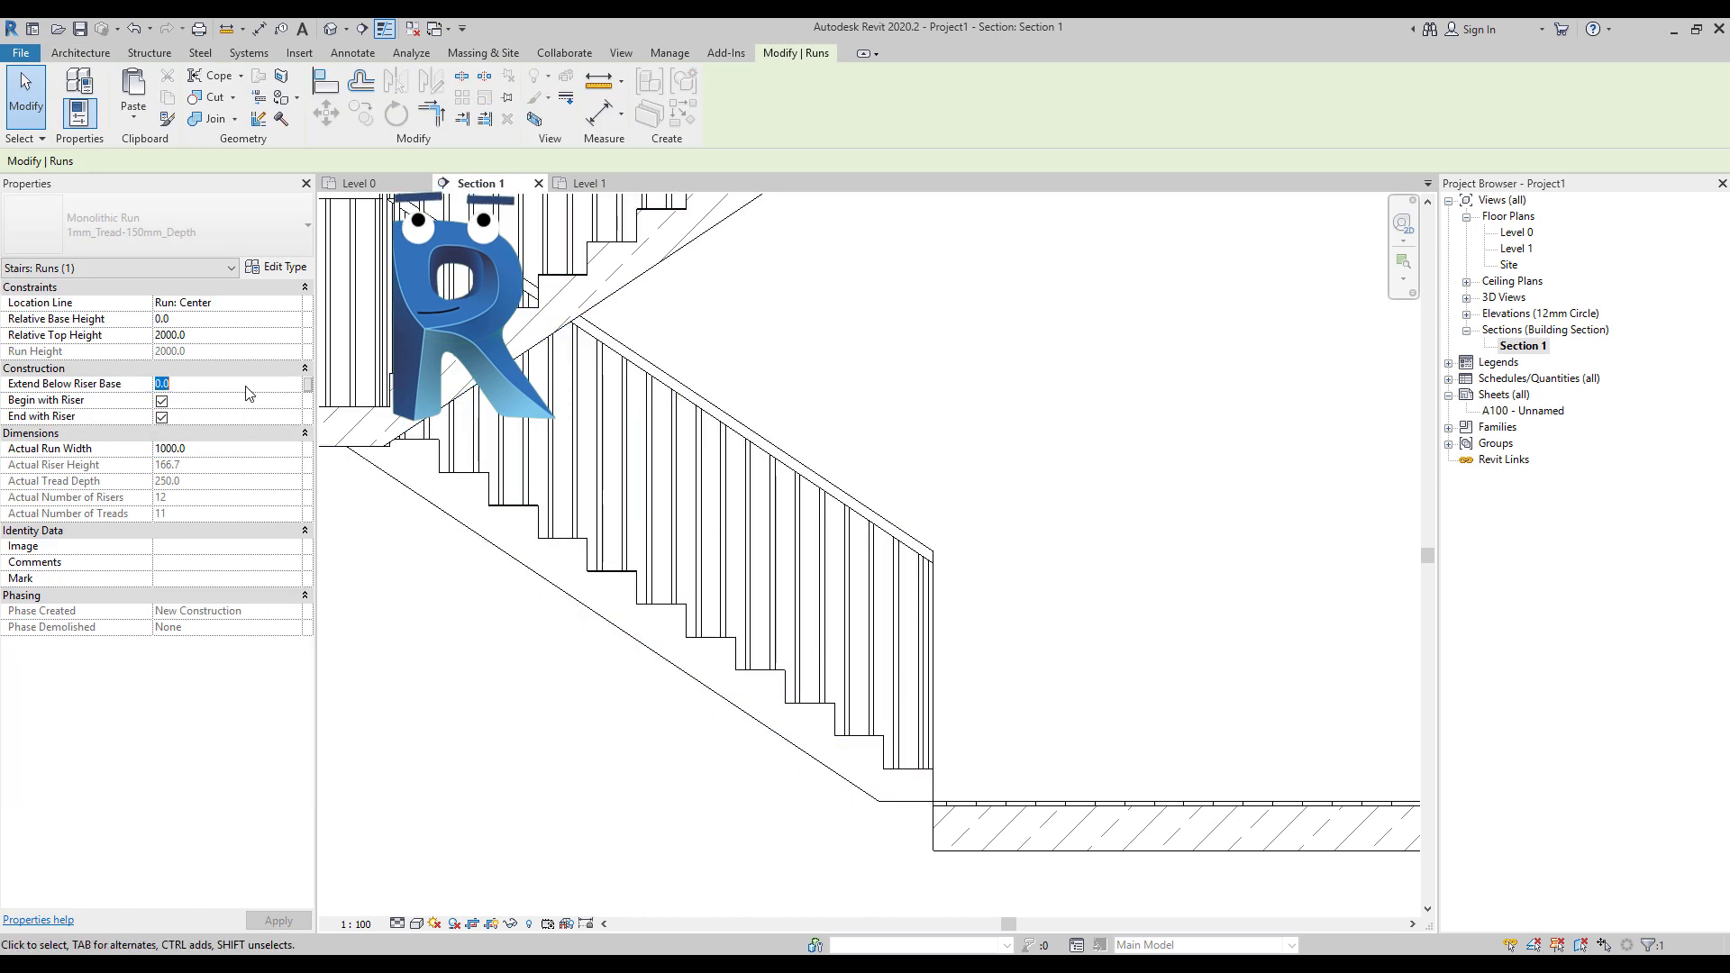
{"action": "type", "text": "200"}
{"action": "left_click", "coordinate": [369, 581]}
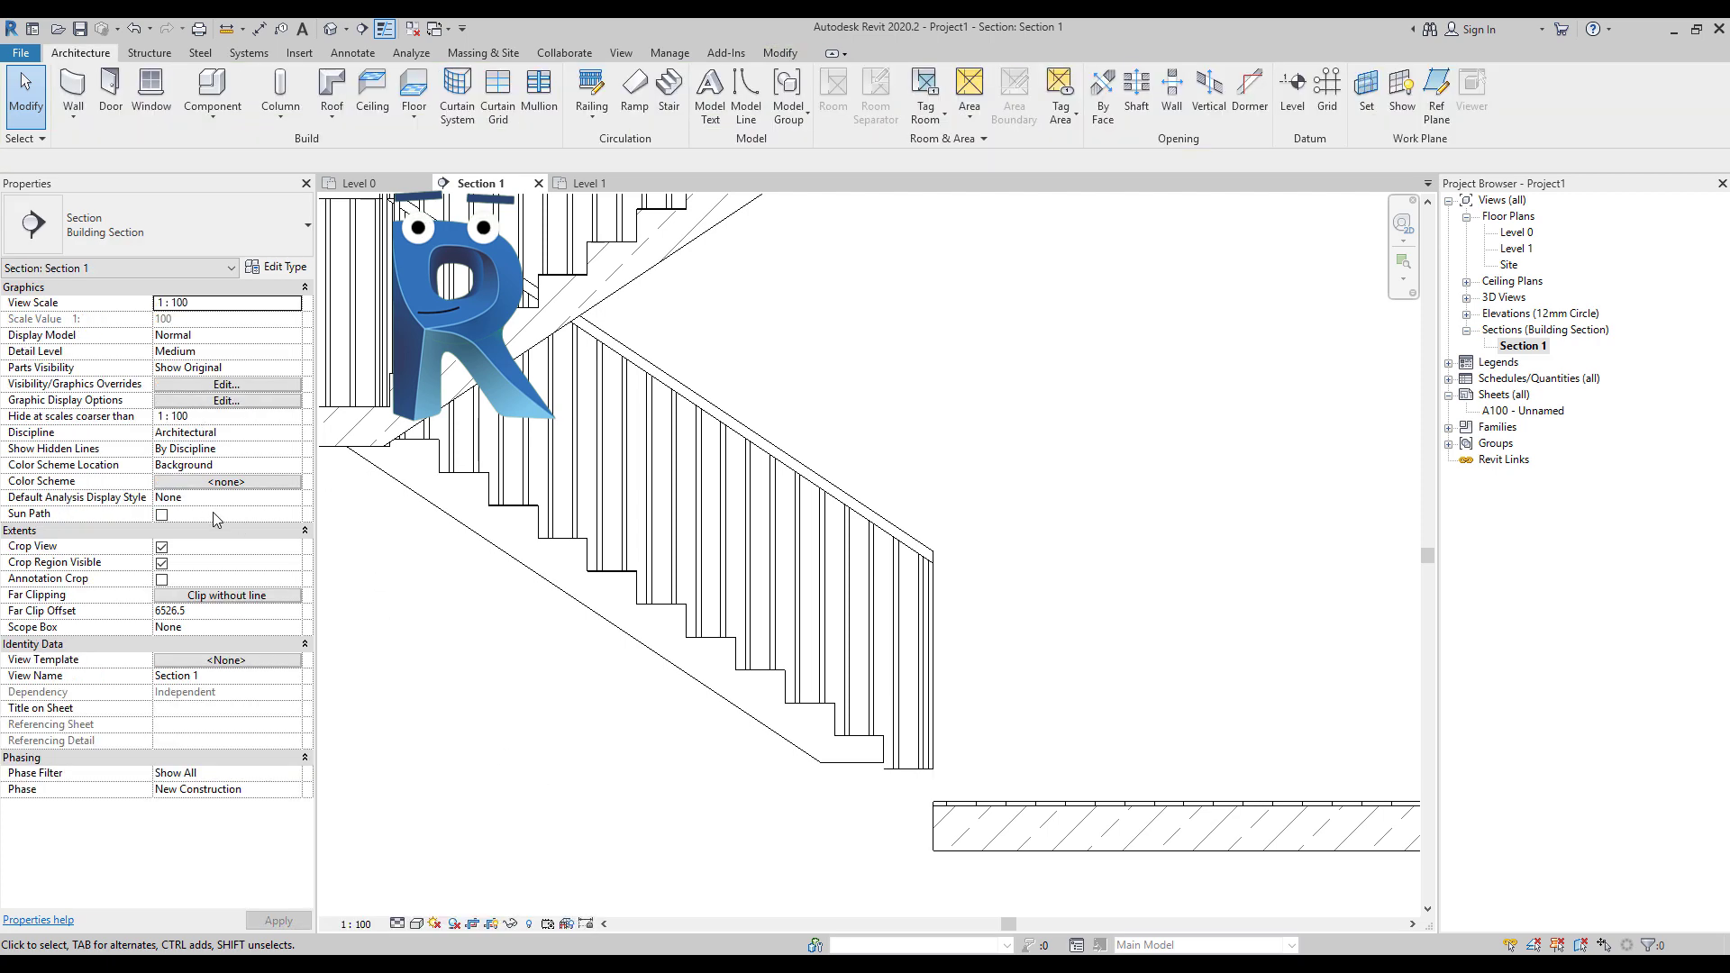
Step: Set the lower stair run's Extend Below Riser Base to -200
{"action": "left_click", "coordinate": [712, 692]}
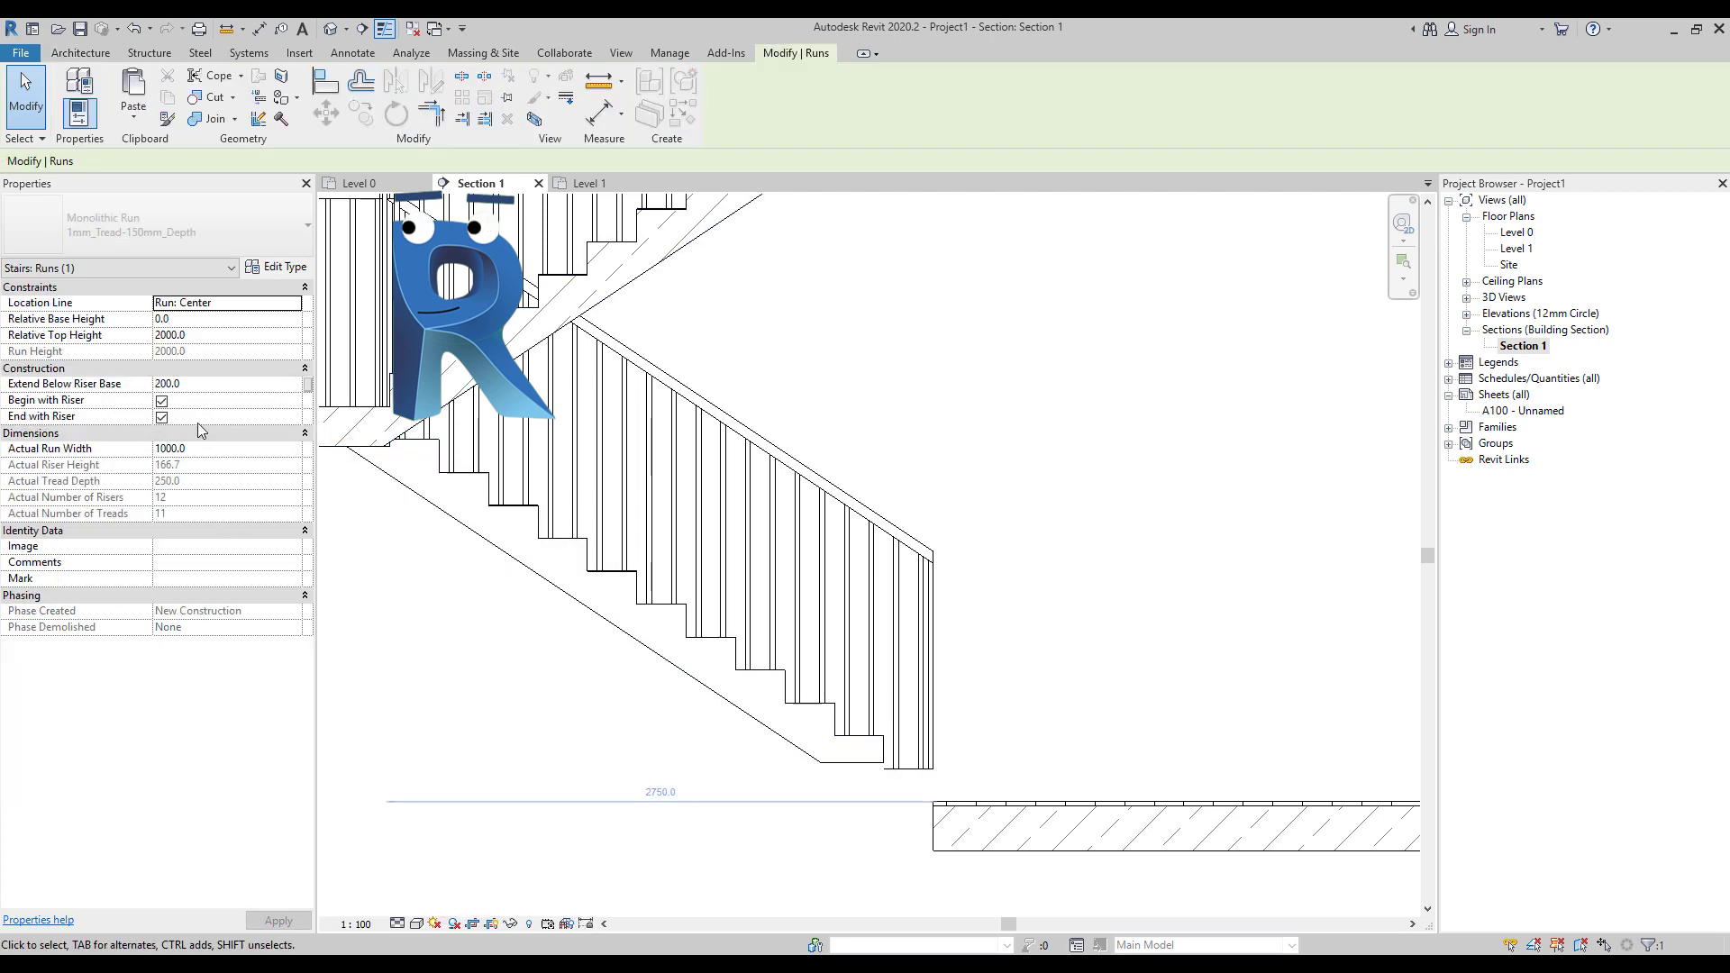
{"action": "left_click", "coordinate": [217, 450]}
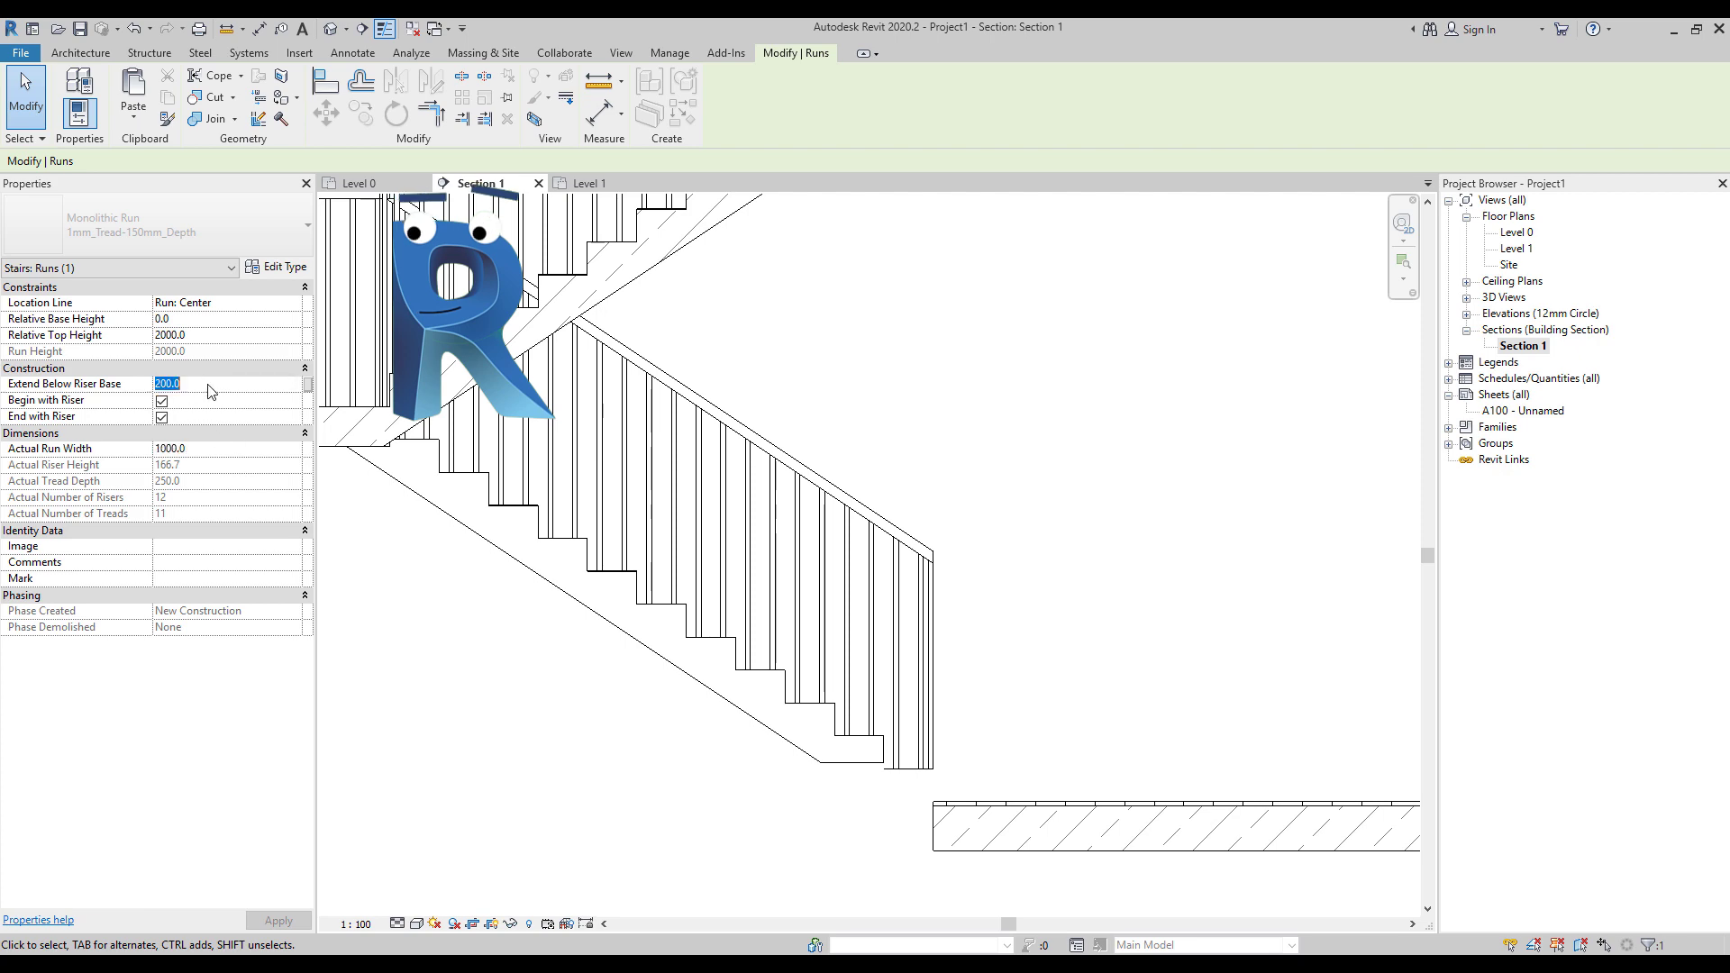
{"action": "type", "text": "-"}
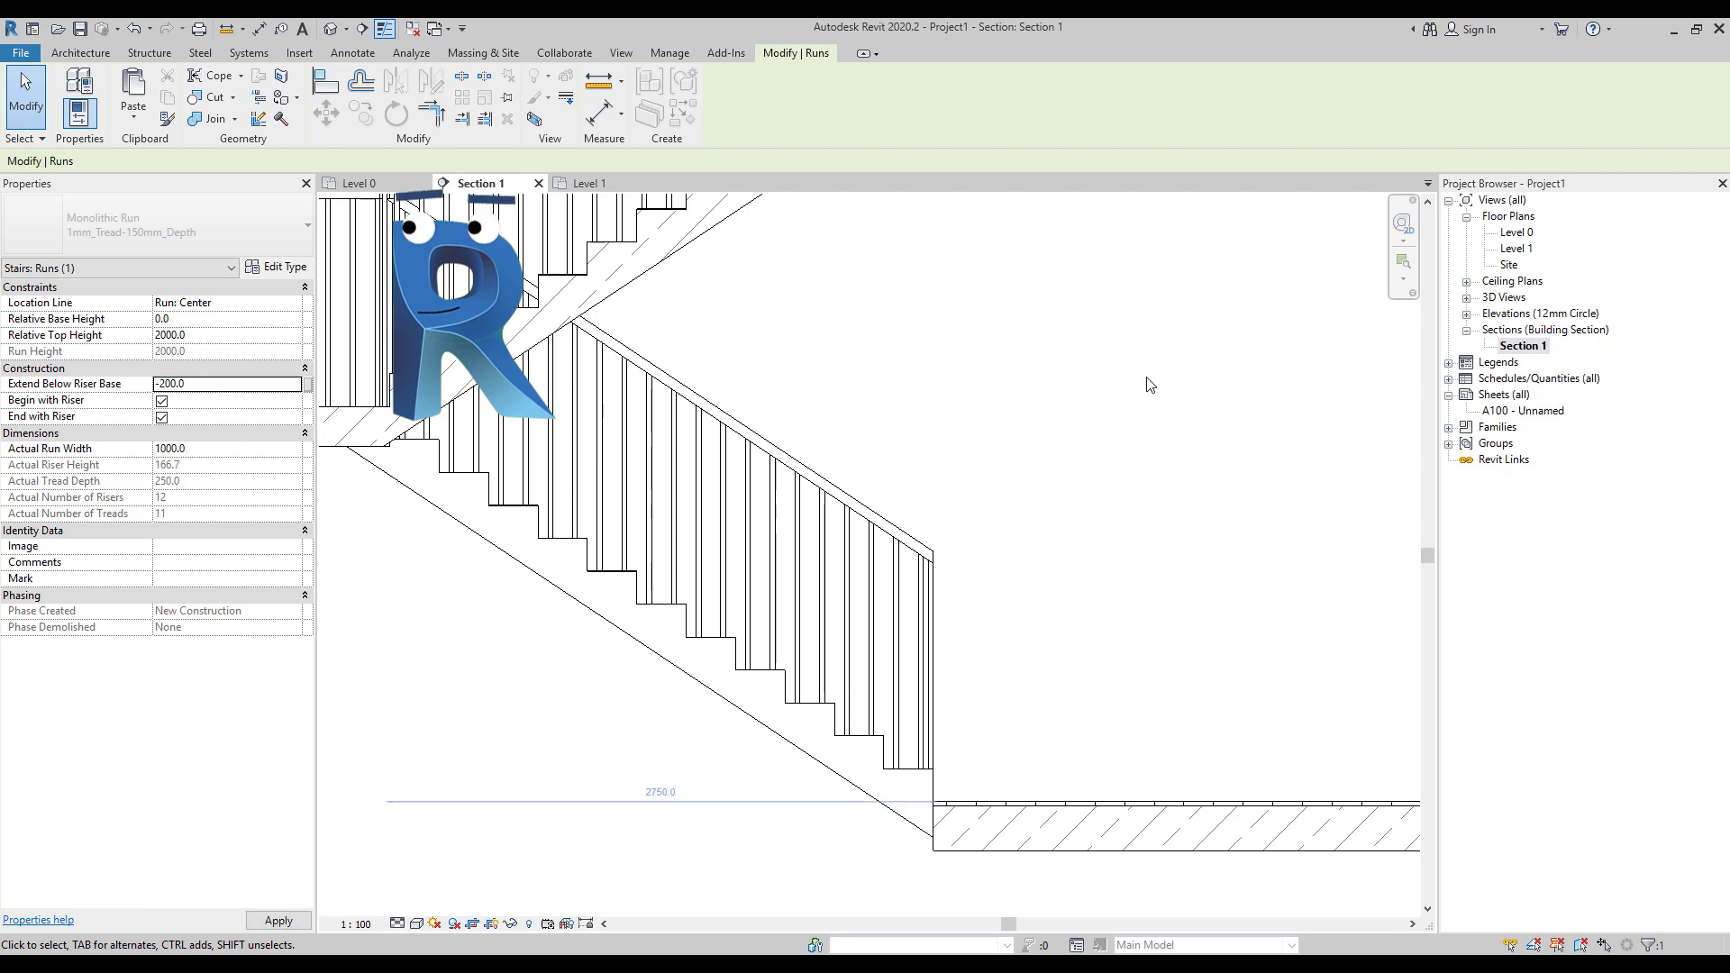
{"action": "left_click", "coordinate": [871, 828]}
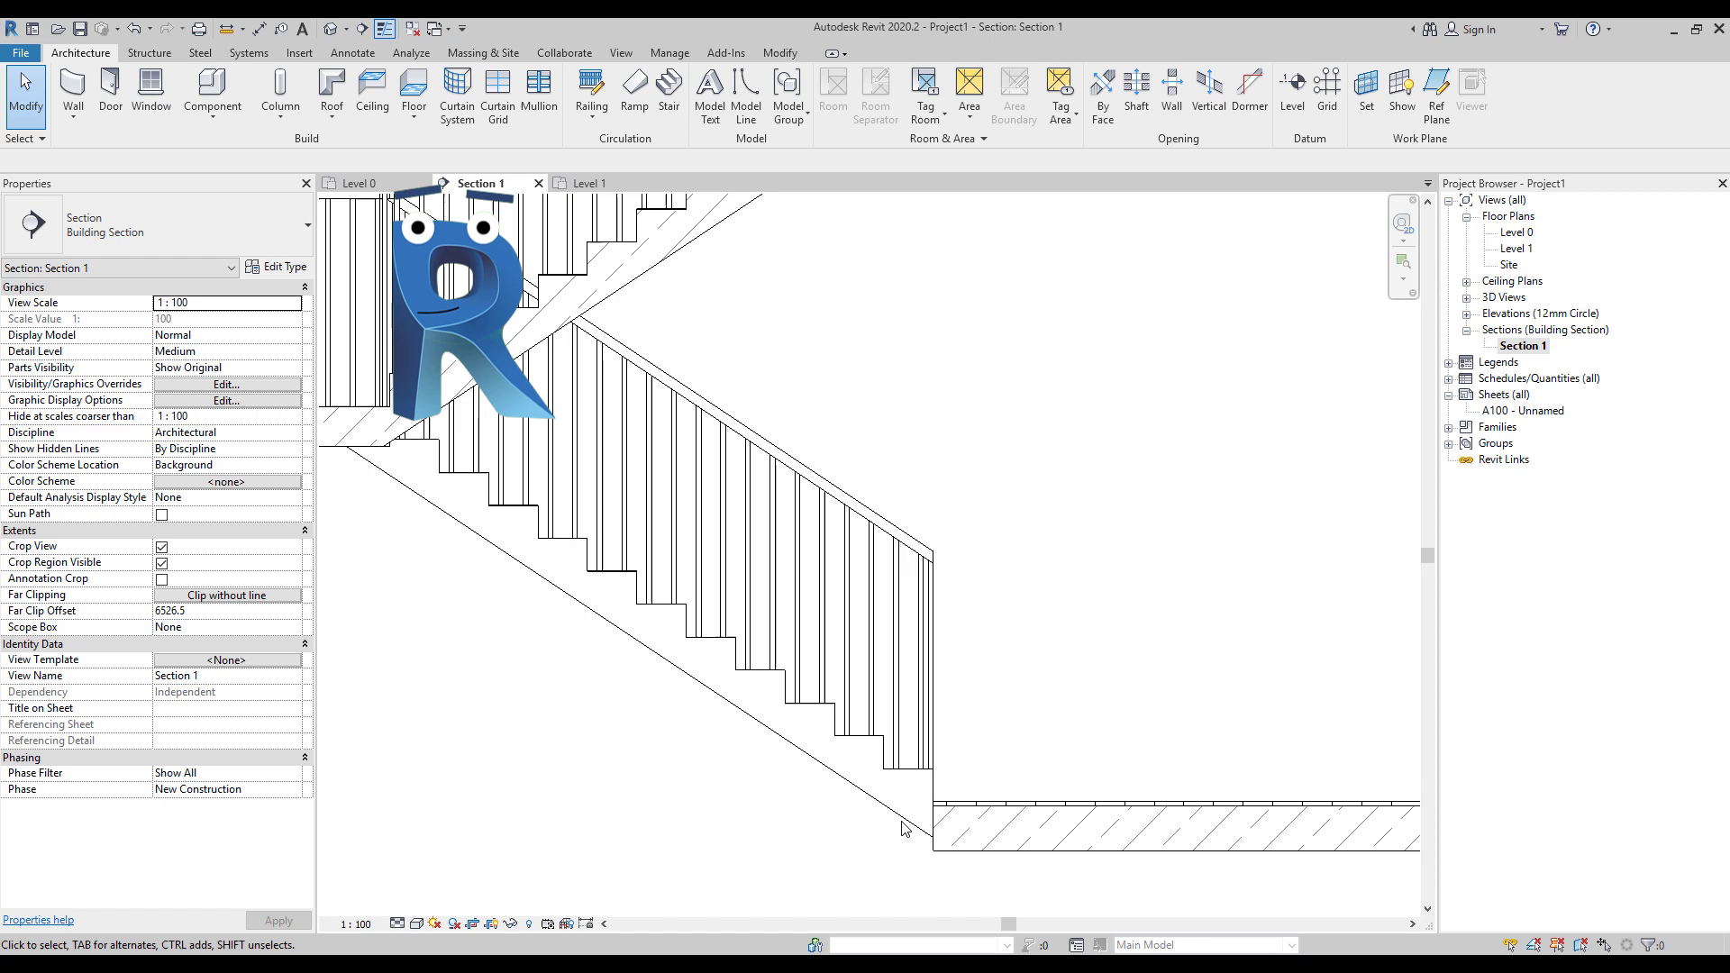
Step: Start a filled region and sketch its sloping edge along the upper run's underside, continuing up to the underside of the upper floor
{"action": "scroll", "coordinate": [811, 891], "scroll_direction": "down", "scroll_amount": 1}
{"action": "scroll", "coordinate": [811, 891], "scroll_direction": "down", "scroll_amount": 2}
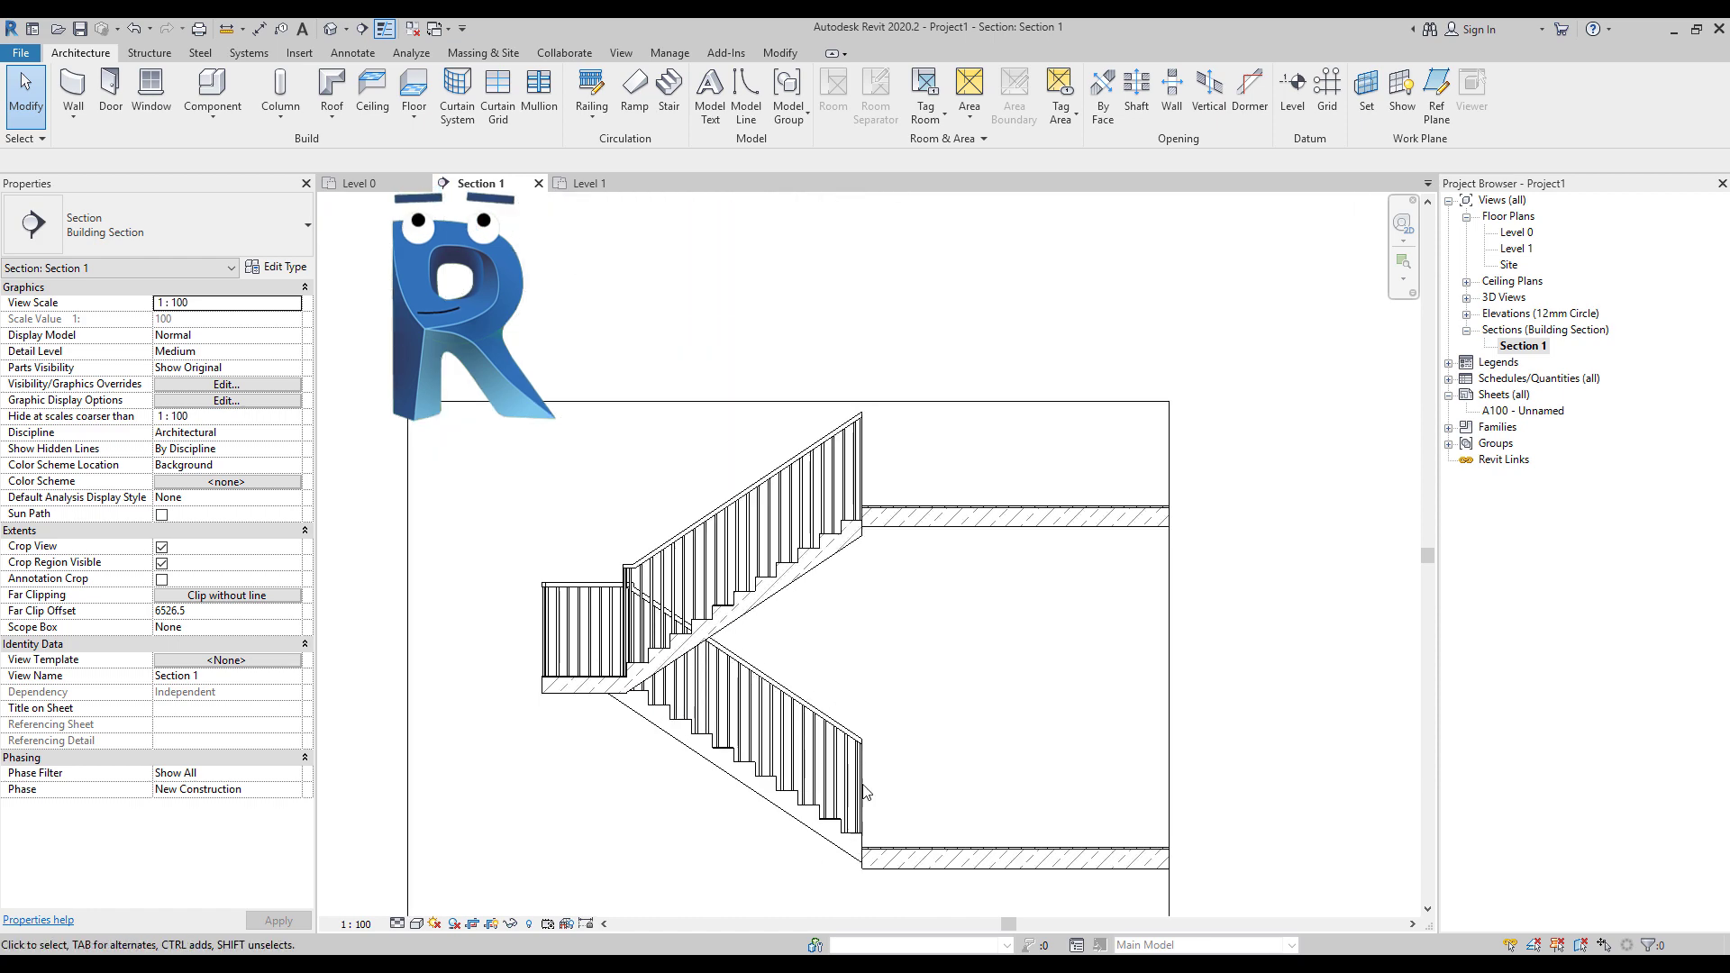
{"action": "scroll", "coordinate": [824, 463], "scroll_direction": "up", "scroll_amount": 3}
{"action": "left_click", "coordinate": [829, 541]}
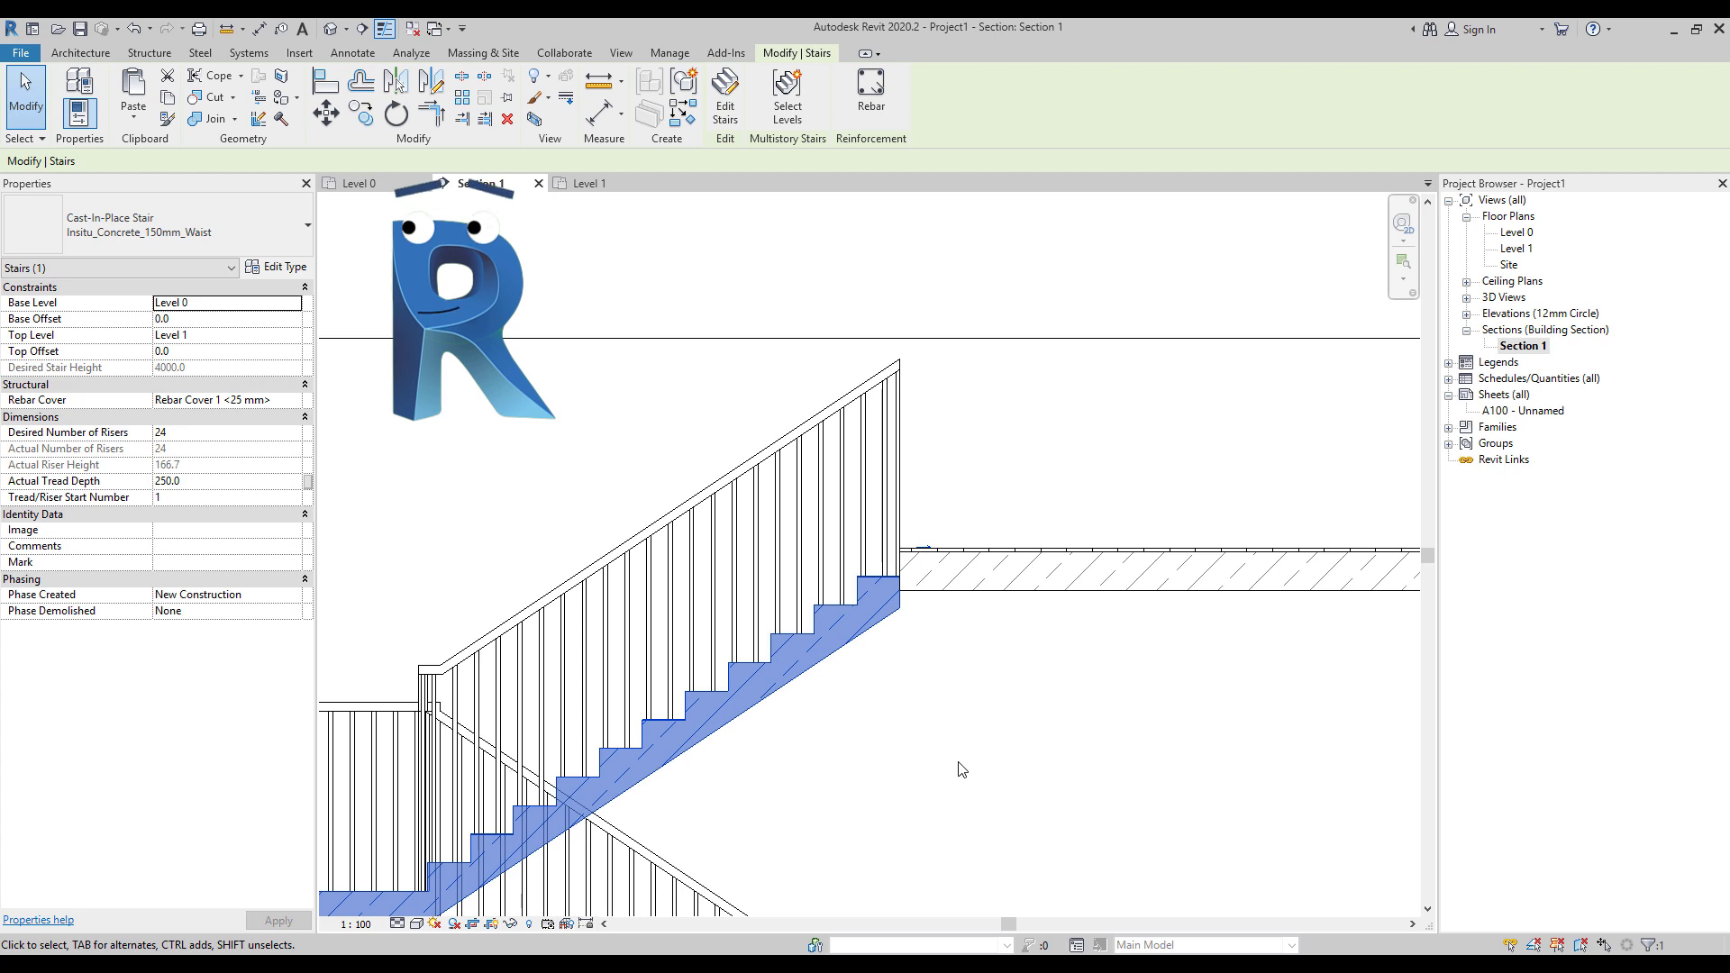
{"action": "left_click", "coordinate": [940, 771]}
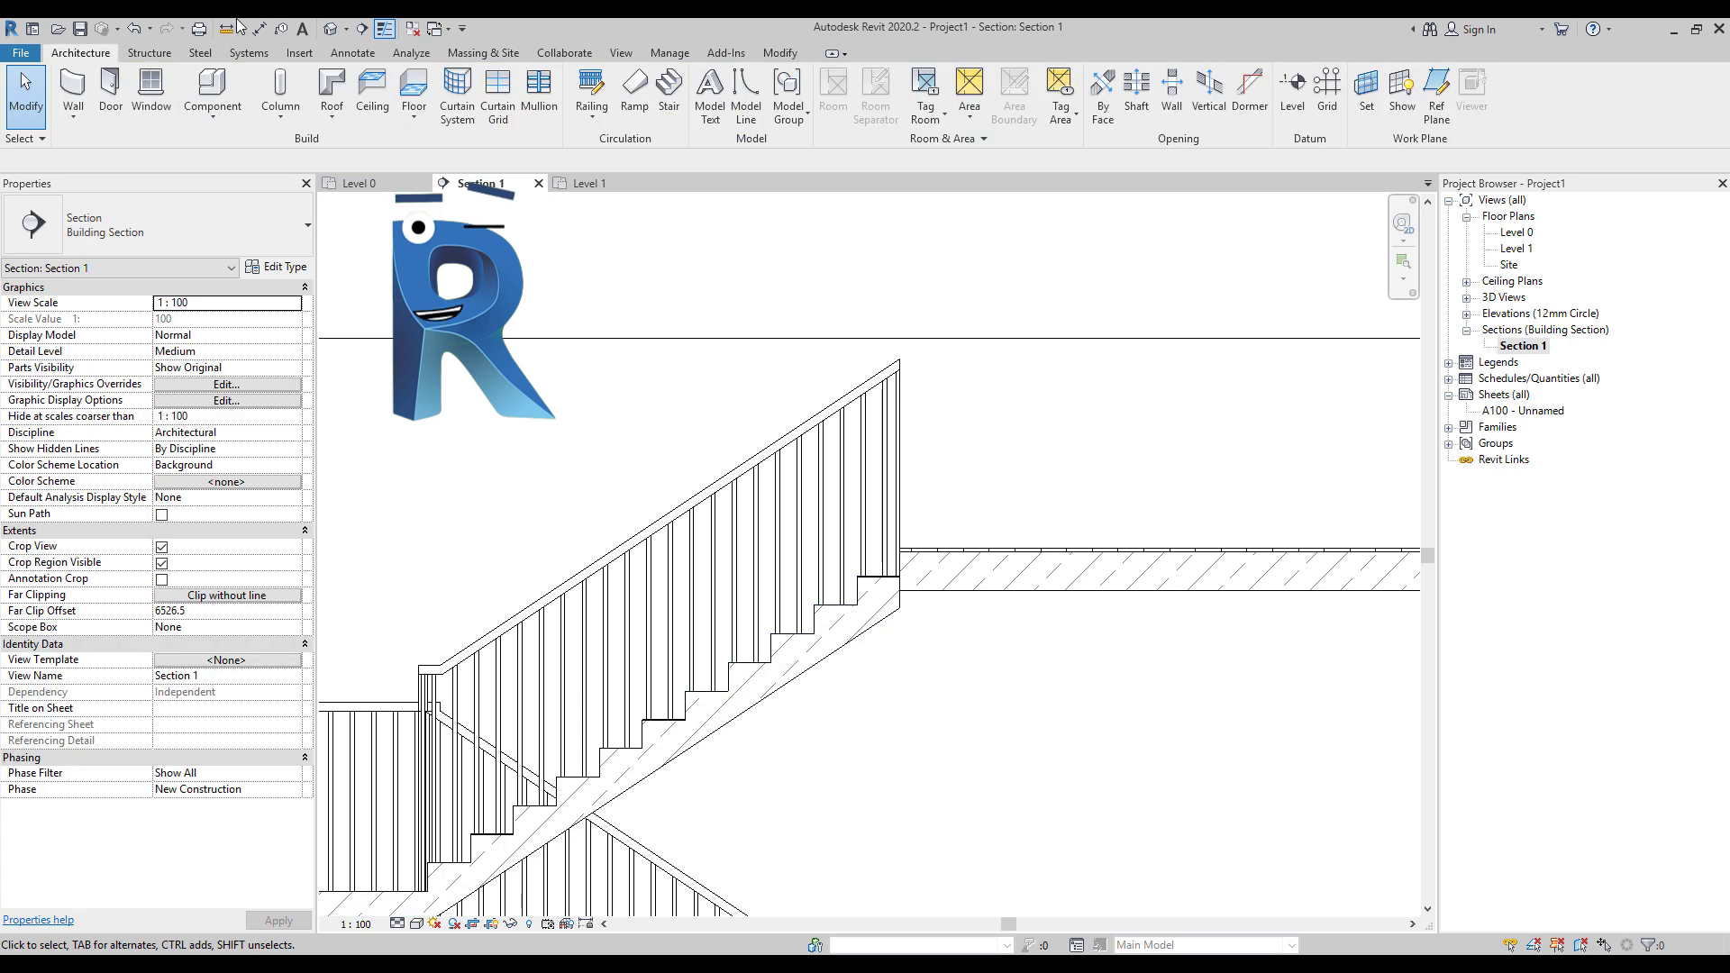
{"action": "left_click", "coordinate": [353, 52]}
{"action": "left_click", "coordinate": [510, 90]}
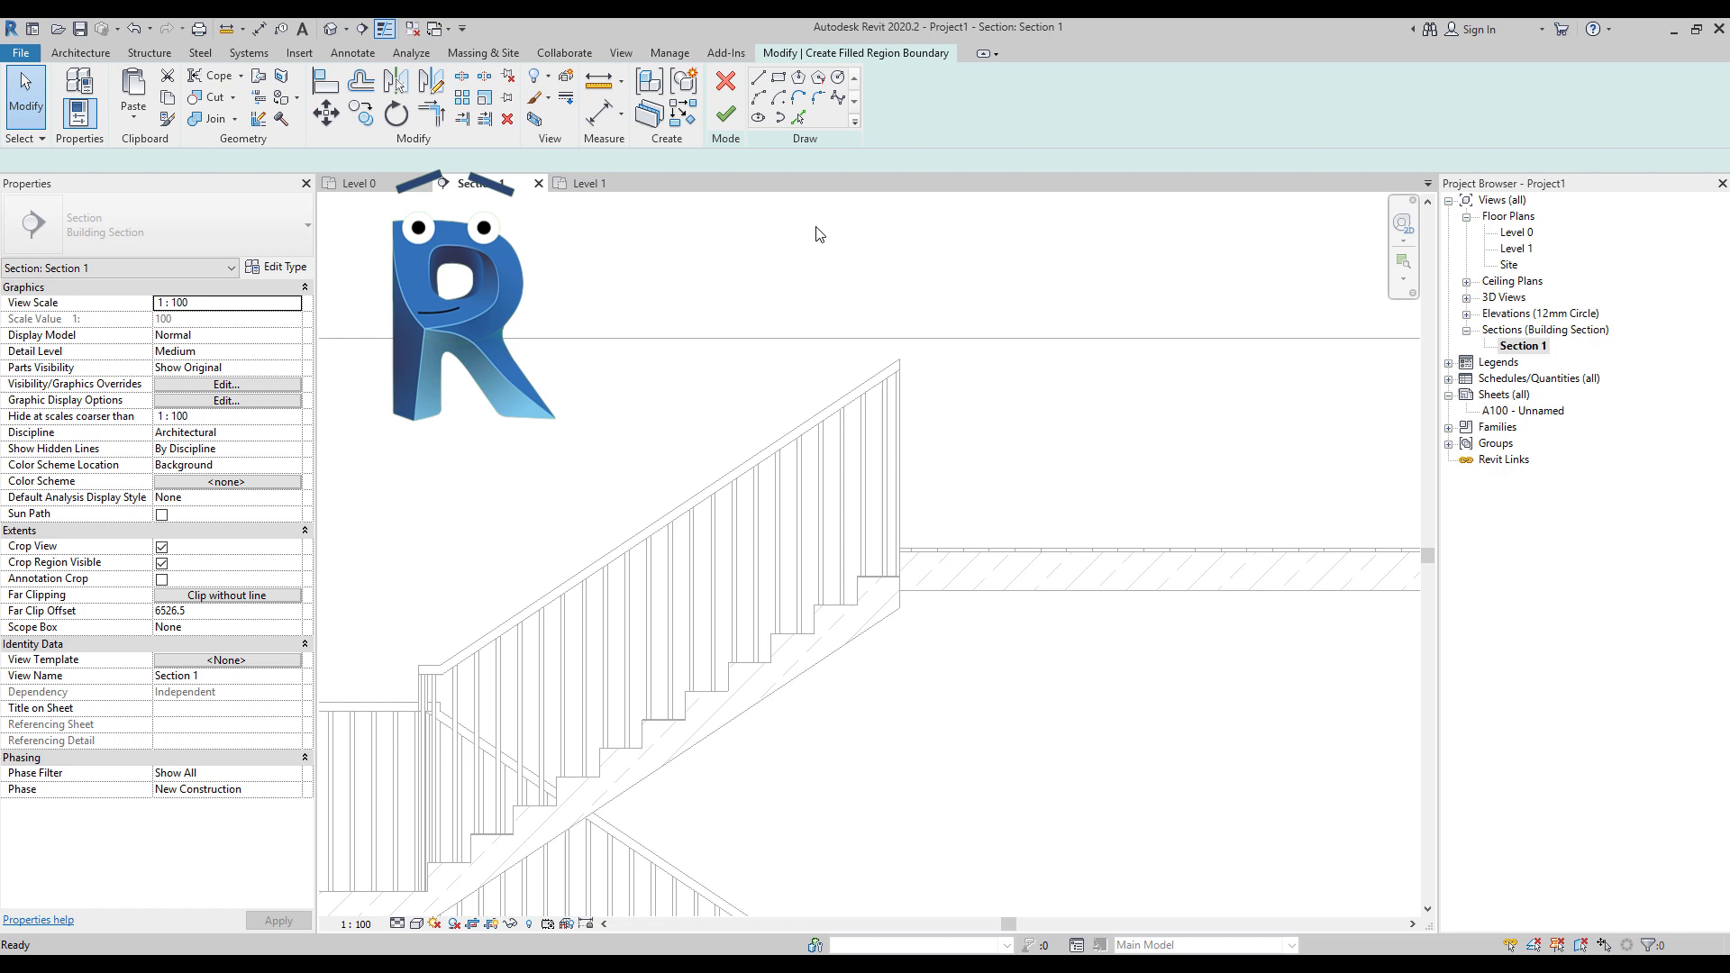
{"action": "left_click", "coordinate": [833, 653]}
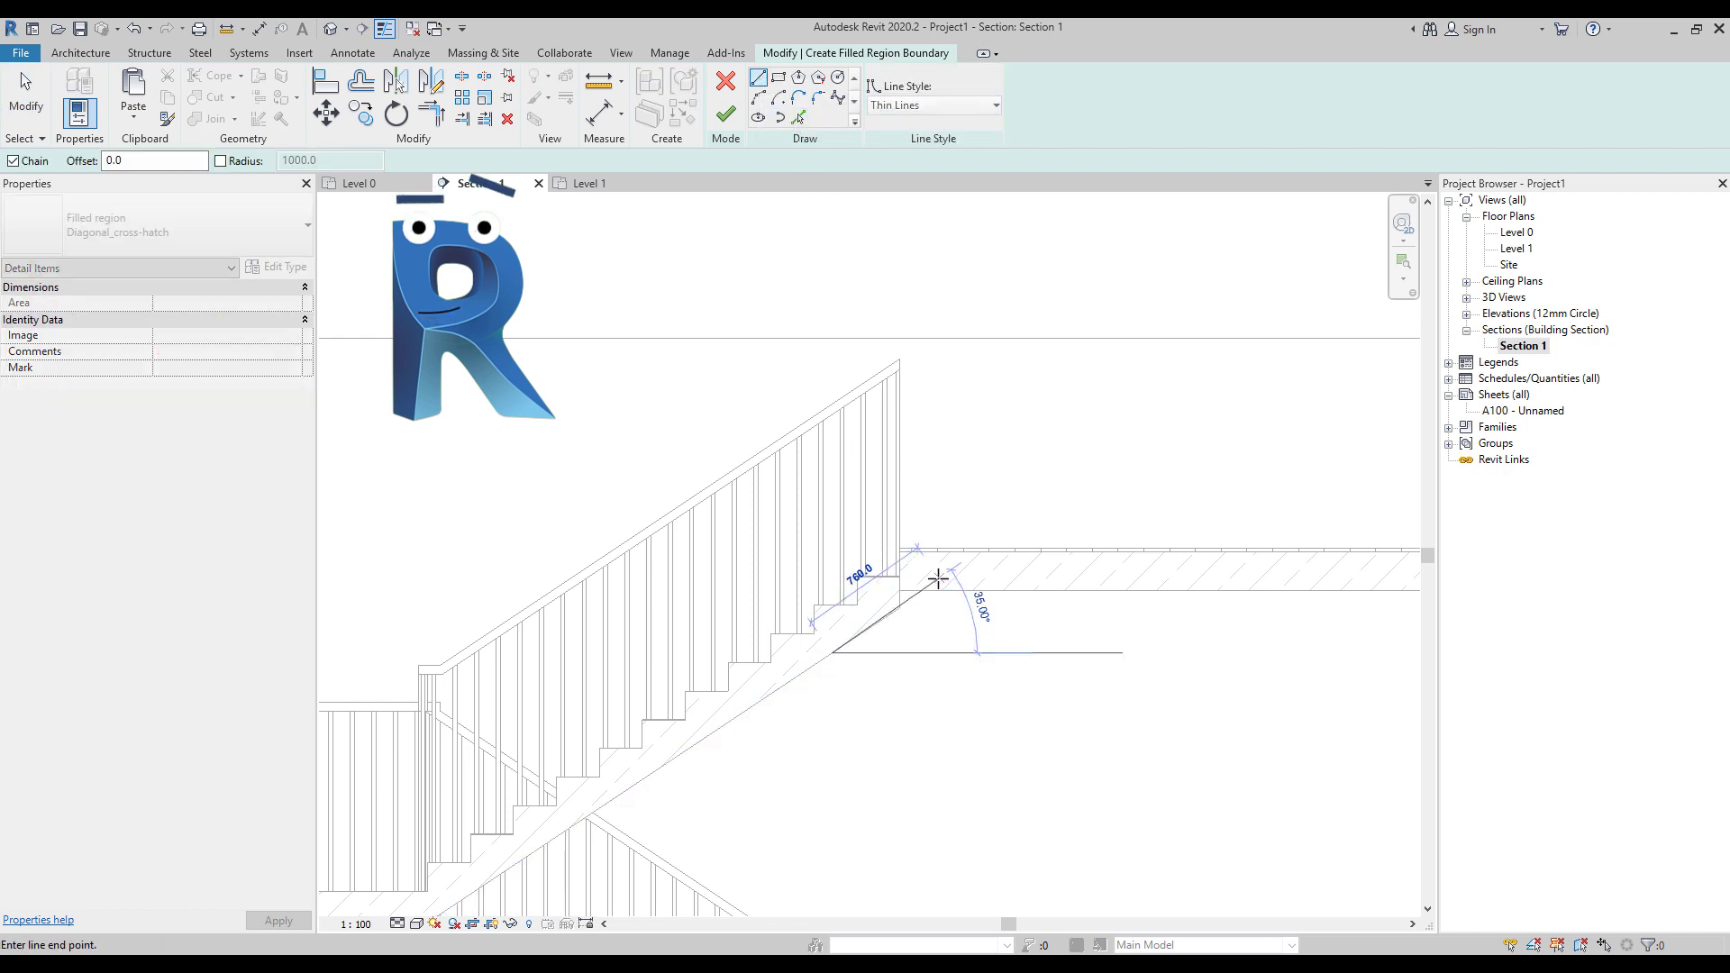
{"action": "scroll", "coordinate": [900, 609], "scroll_direction": "up", "scroll_amount": 3}
{"action": "left_click", "coordinate": [900, 609]}
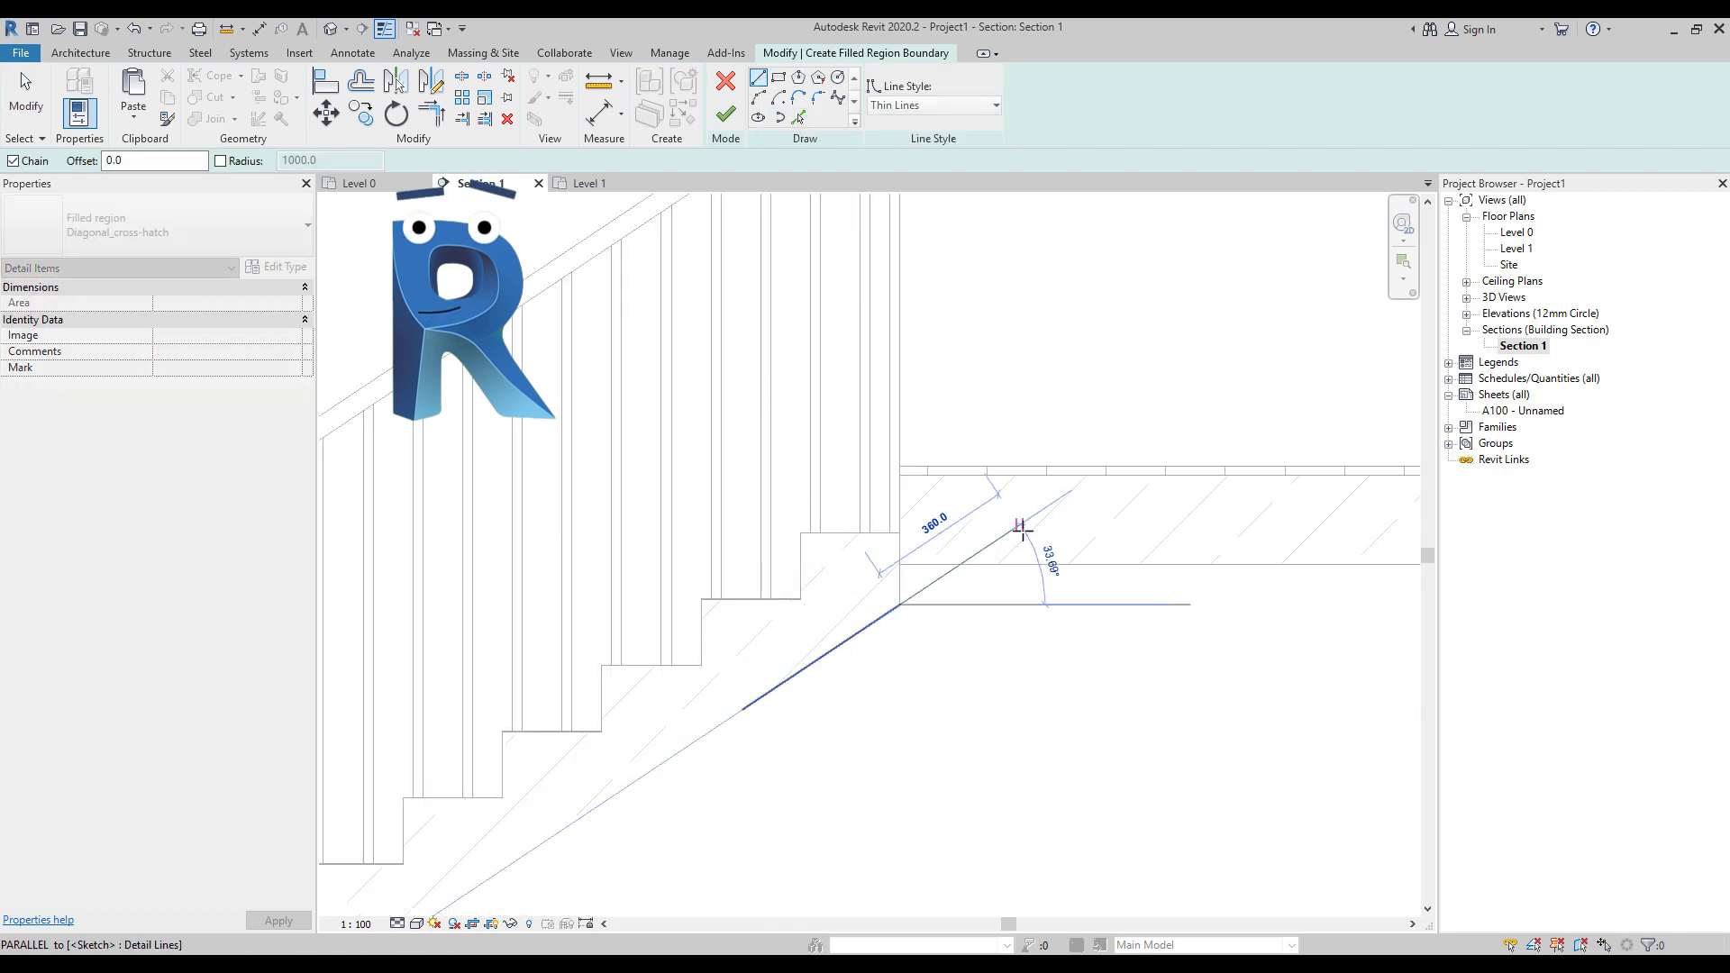
{"action": "left_click", "coordinate": [961, 564]}
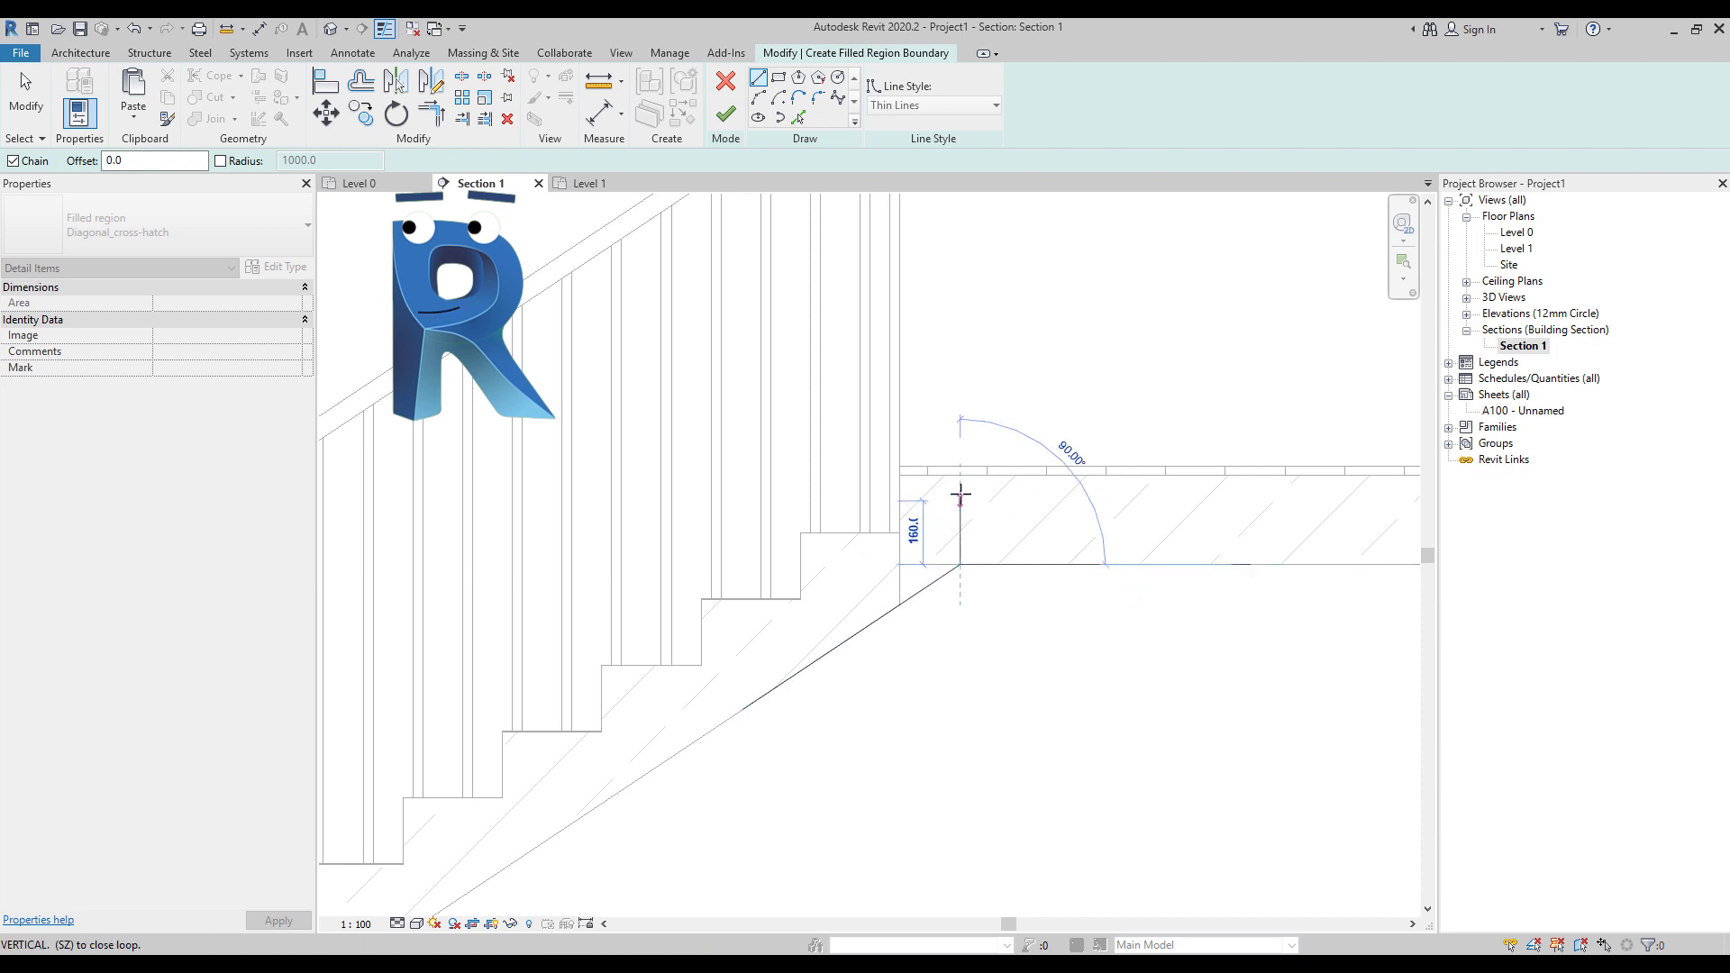
Step: Sketch the remaining region boundary up through the floor, back to the stair, around the top step and down to the run's underside
{"action": "left_click", "coordinate": [960, 475]}
{"action": "left_click", "coordinate": [901, 475]}
{"action": "left_click", "coordinate": [900, 532]}
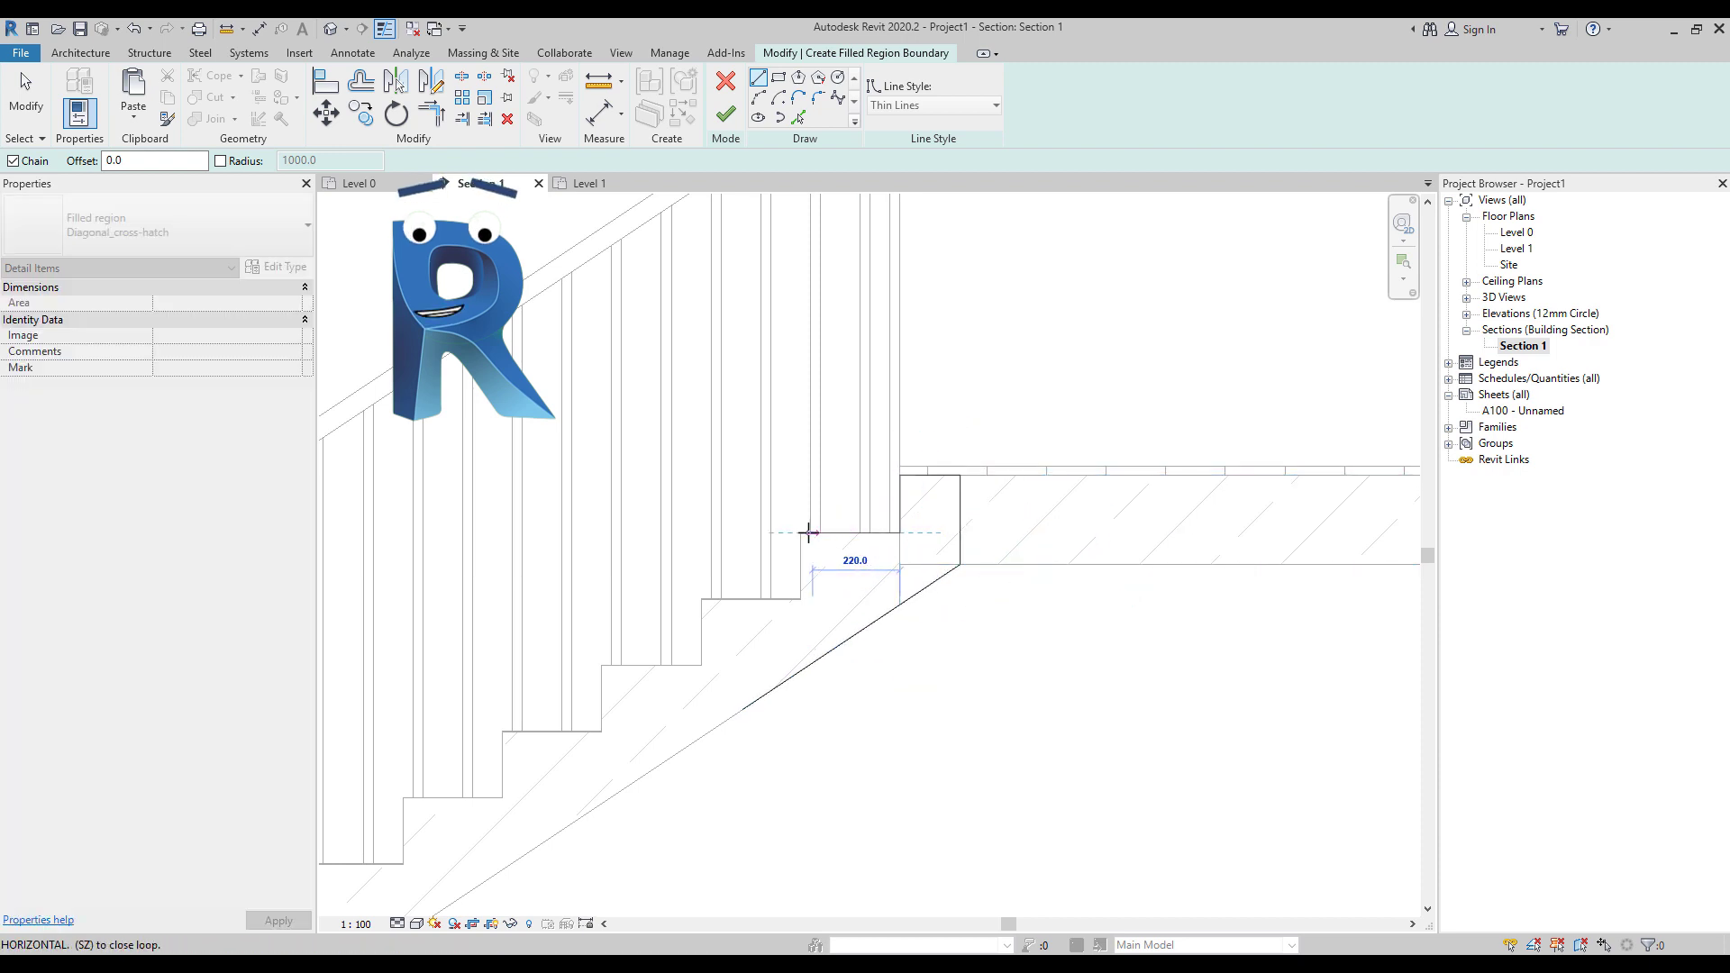
{"action": "left_click", "coordinate": [800, 532]}
{"action": "left_click", "coordinate": [800, 599]}
{"action": "left_click", "coordinate": [800, 669]}
{"action": "key", "text": "Escape"}
{"action": "key", "text": "Escape"}
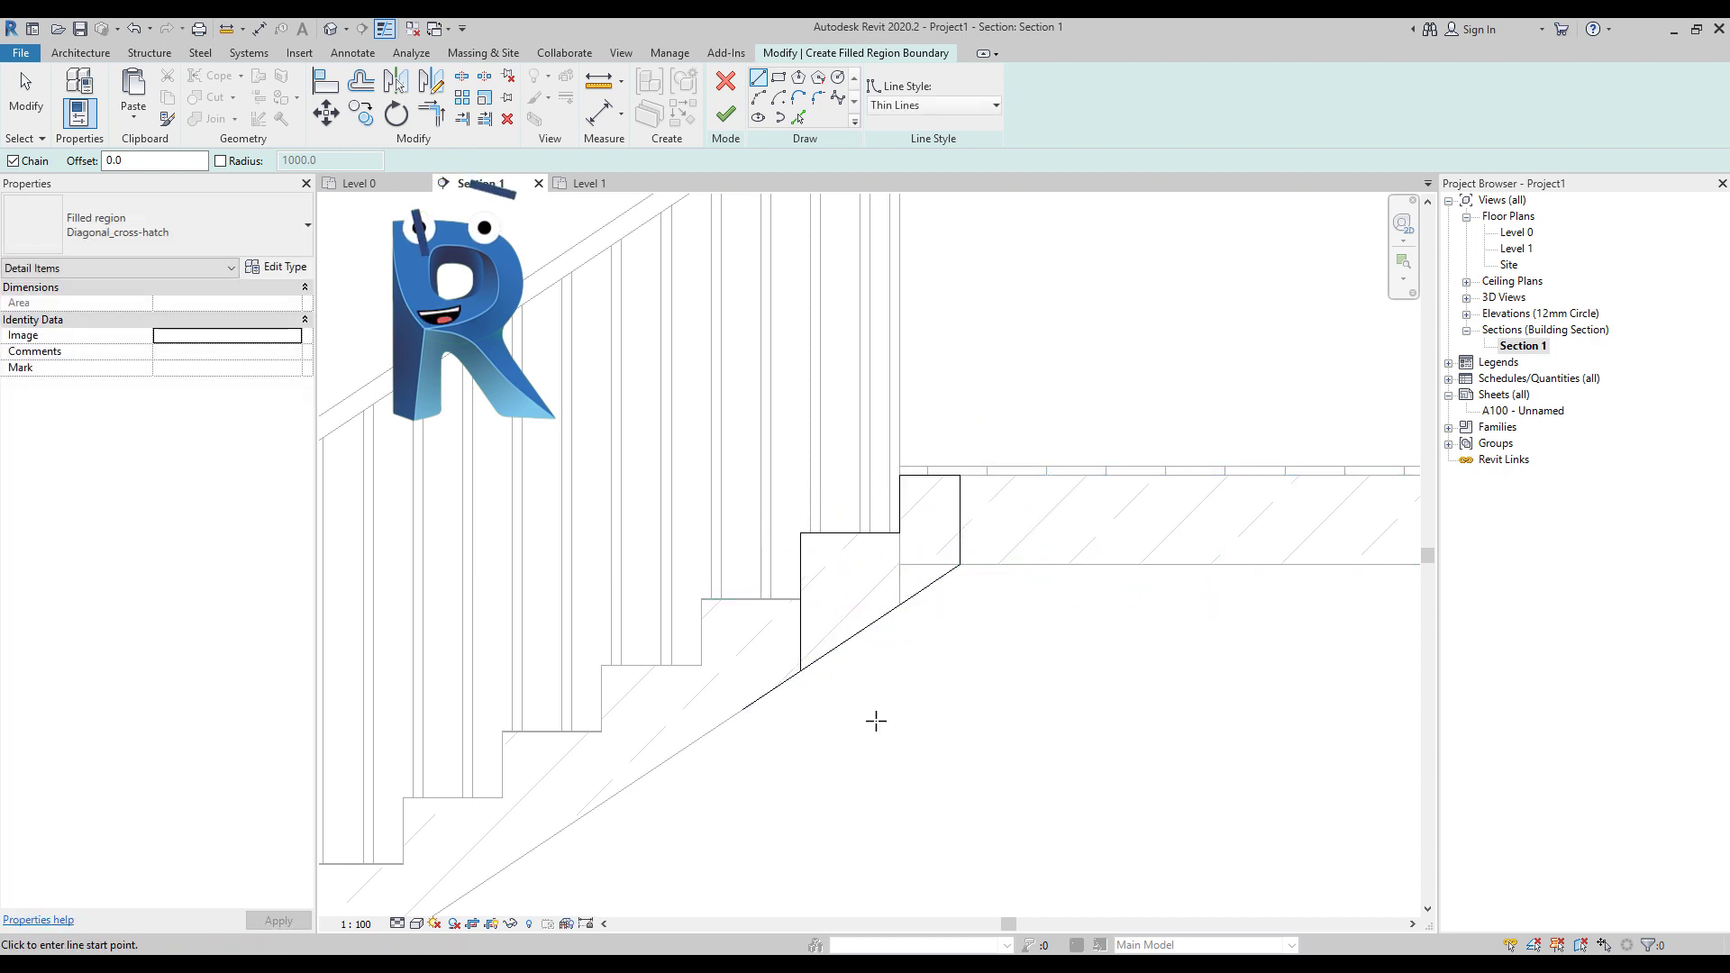
Step: Trim the sloping line's overshoot at the lower corner of the filled region boundary
{"action": "key", "text": "t"}
{"action": "key", "text": "r"}
{"action": "scroll", "coordinate": [896, 695], "scroll_direction": "up", "scroll_amount": 2}
{"action": "key", "text": "Escape"}
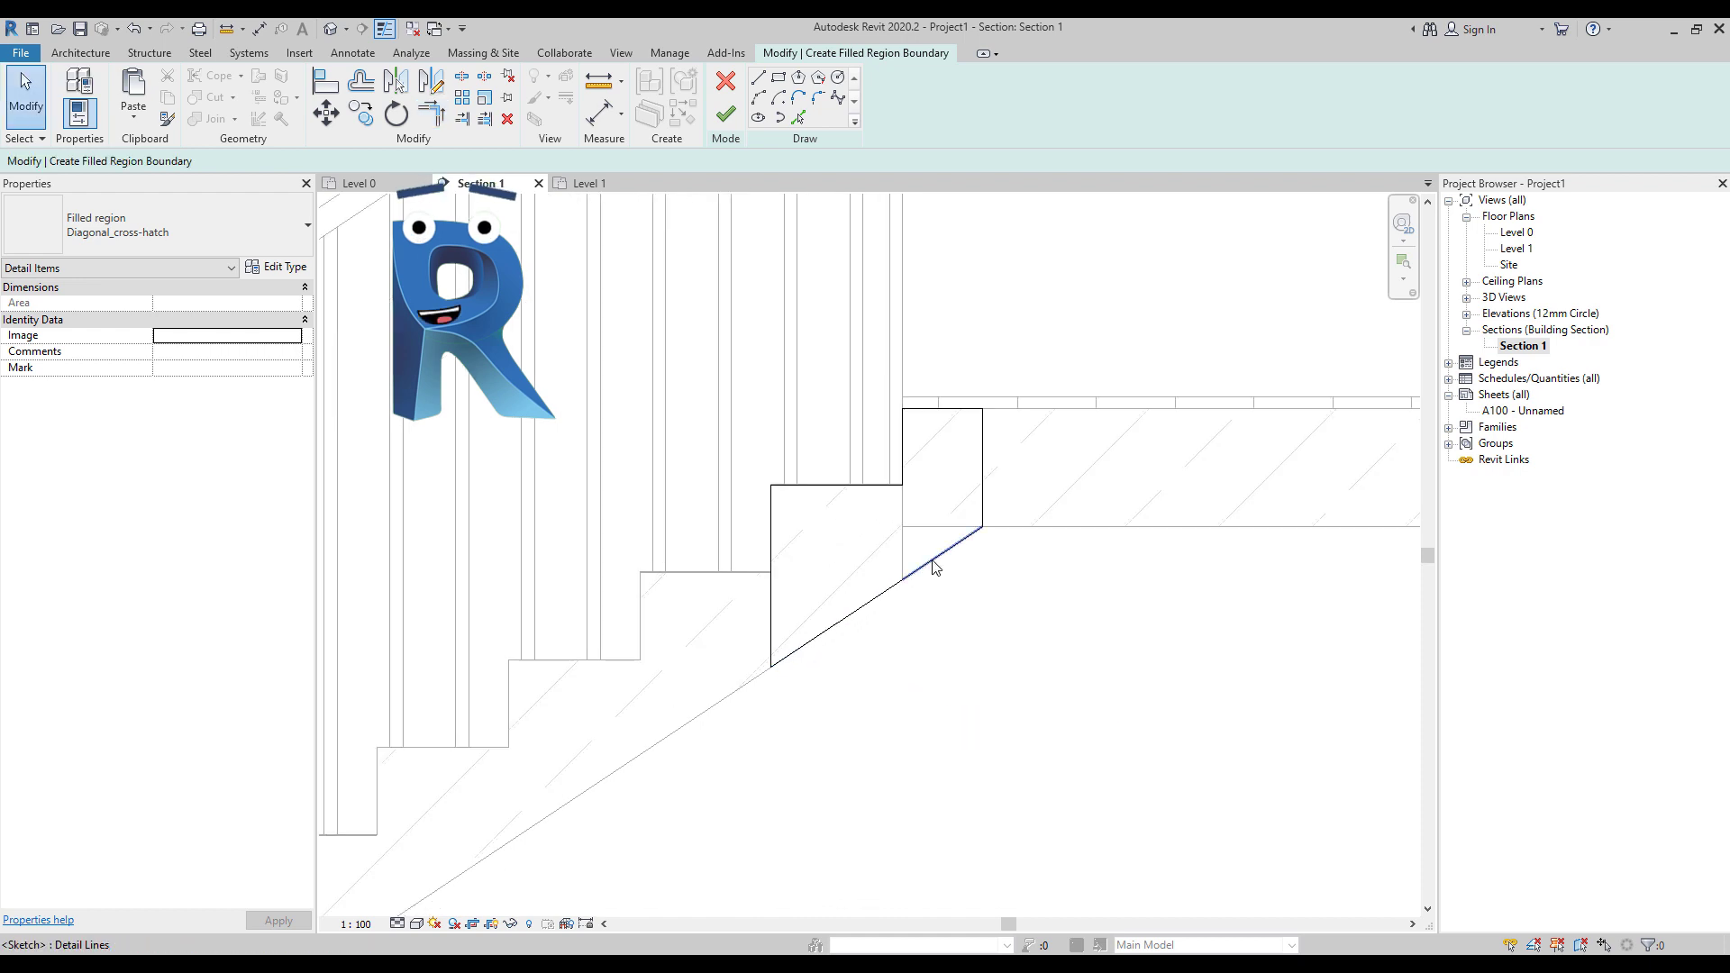
Step: Set the region's lower sloping segment, lower stair-side vertical and floor-side vertical edges to <Invisible lines>, and finish the filled region
{"action": "left_click", "coordinate": [931, 562]}
{"action": "key", "text": "Escape"}
{"action": "left_click", "coordinate": [857, 610]}
{"action": "left_click", "coordinate": [771, 614], "text": "ctrl"}
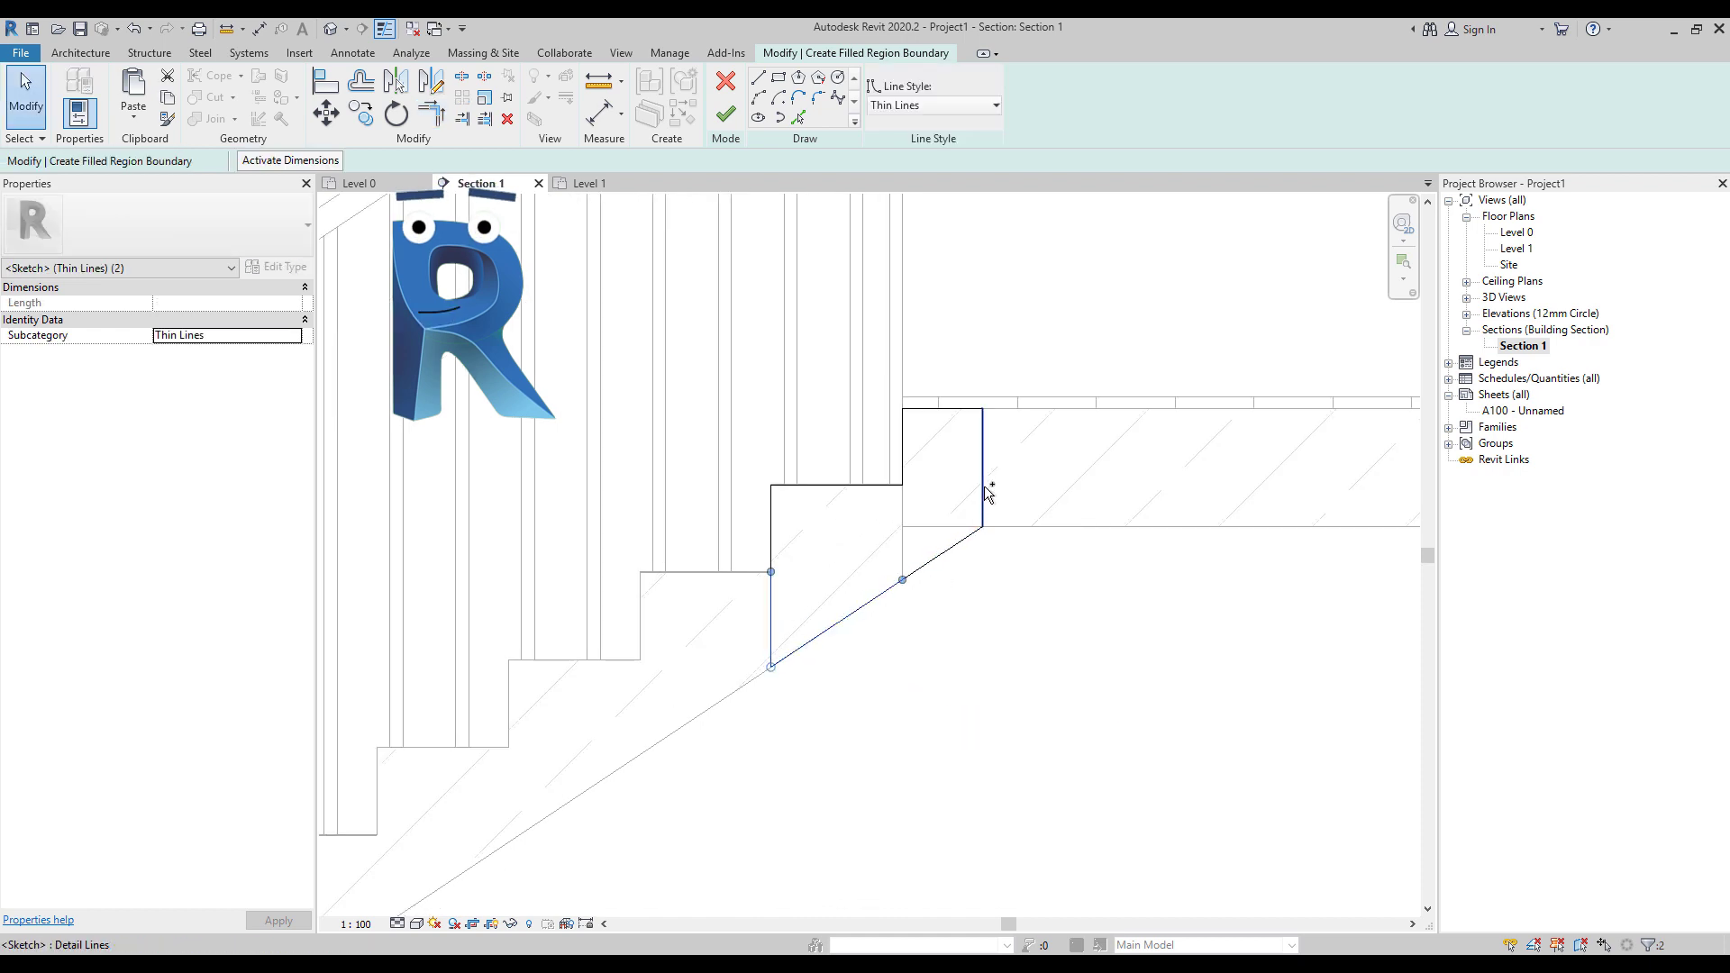
{"action": "left_click", "coordinate": [983, 496], "text": "ctrl"}
{"action": "left_click", "coordinate": [937, 105]}
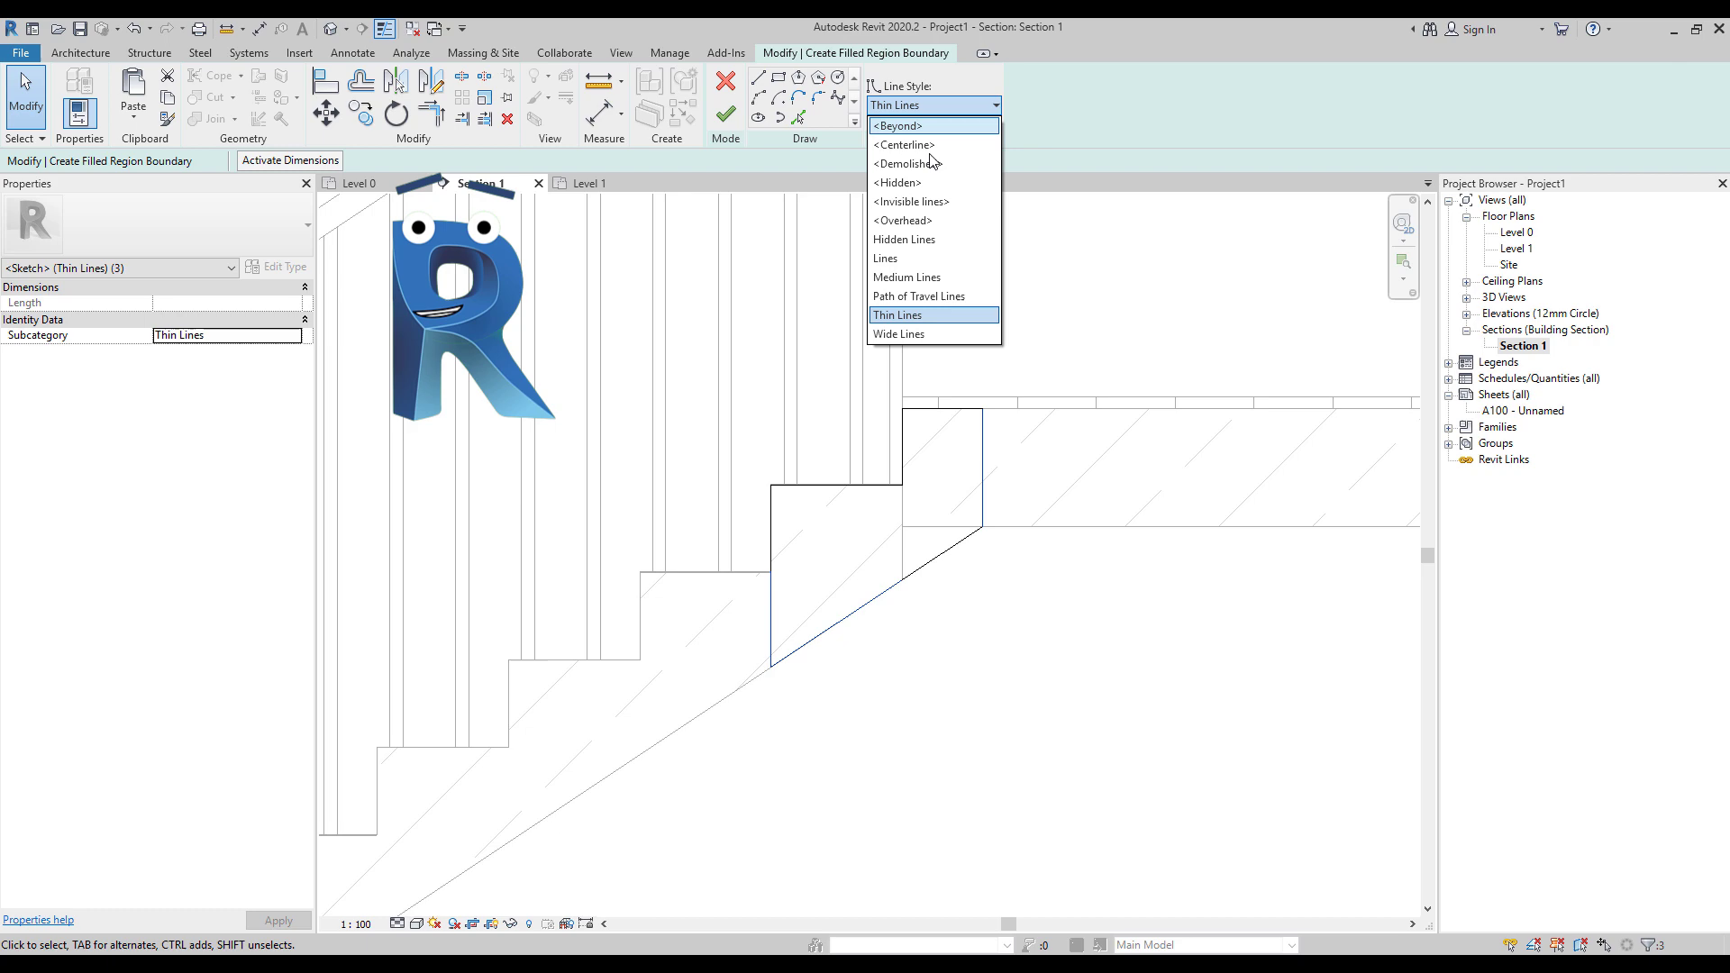
{"action": "left_click", "coordinate": [942, 202]}
{"action": "left_click", "coordinate": [1051, 599]}
{"action": "left_click", "coordinate": [725, 115]}
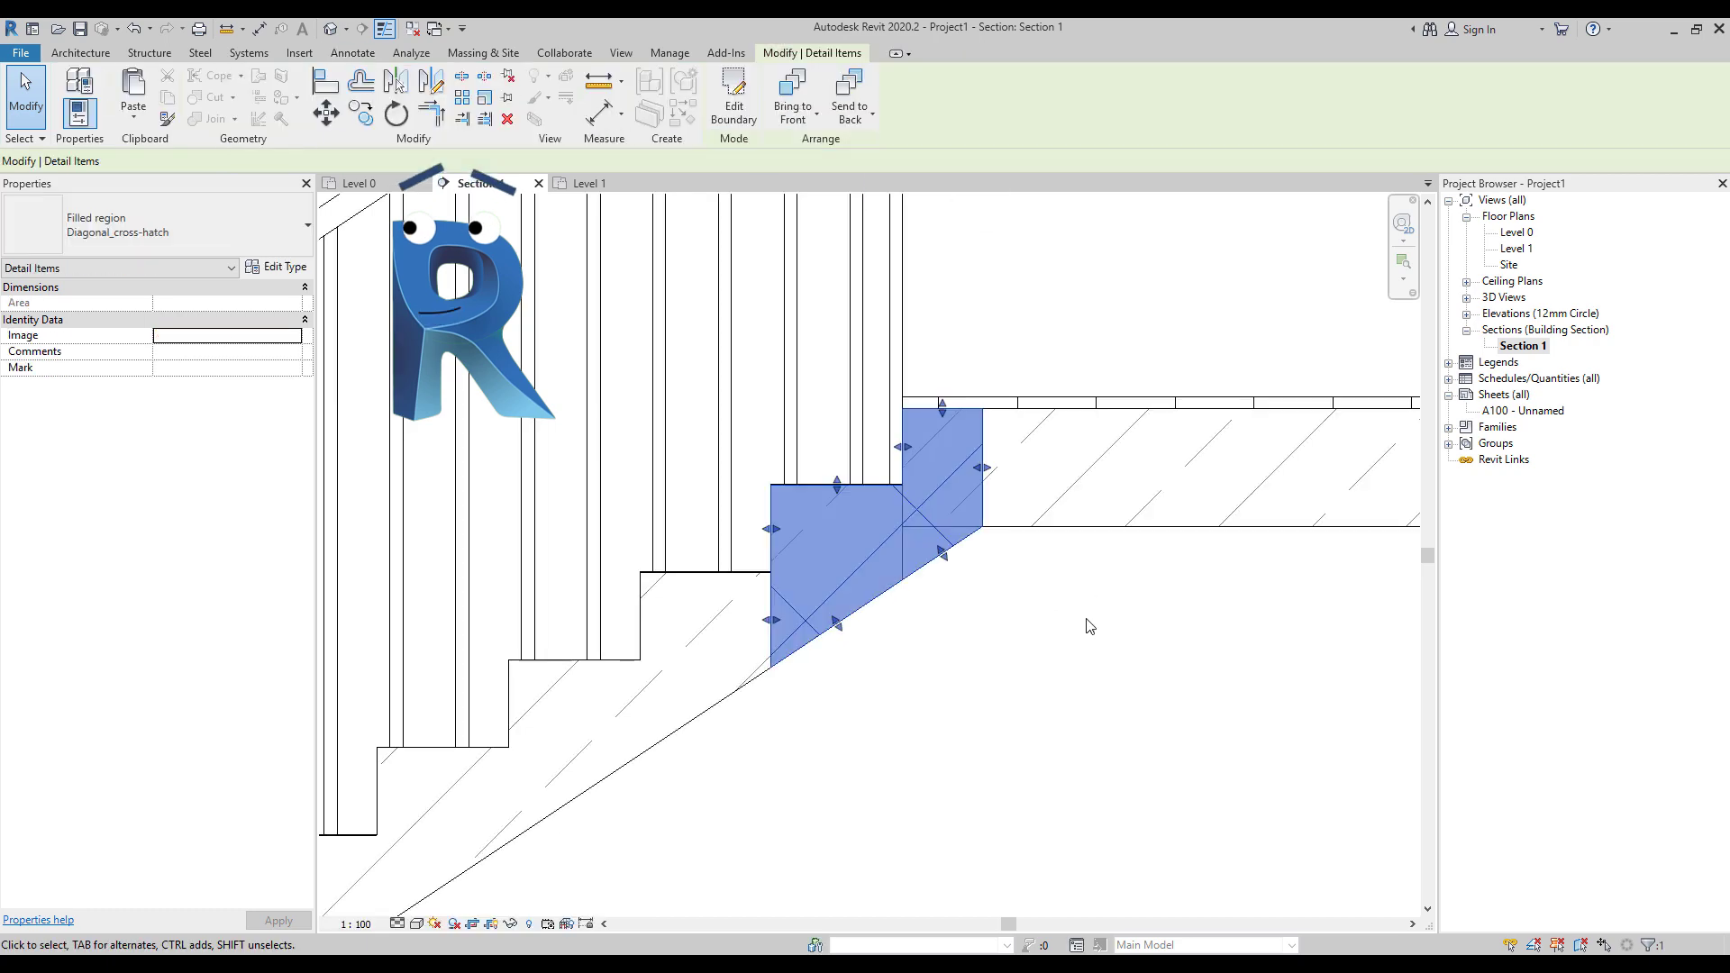
{"action": "left_click", "coordinate": [1082, 625]}
Step: Change the foreground fill pattern of the Diagonal_cross-hatch filled region type to a drafting pattern matching the surrounding section hatch
{"action": "scroll", "coordinate": [978, 626], "scroll_direction": "down", "scroll_amount": 5}
{"action": "scroll", "coordinate": [982, 634], "scroll_direction": "up", "scroll_amount": 4}
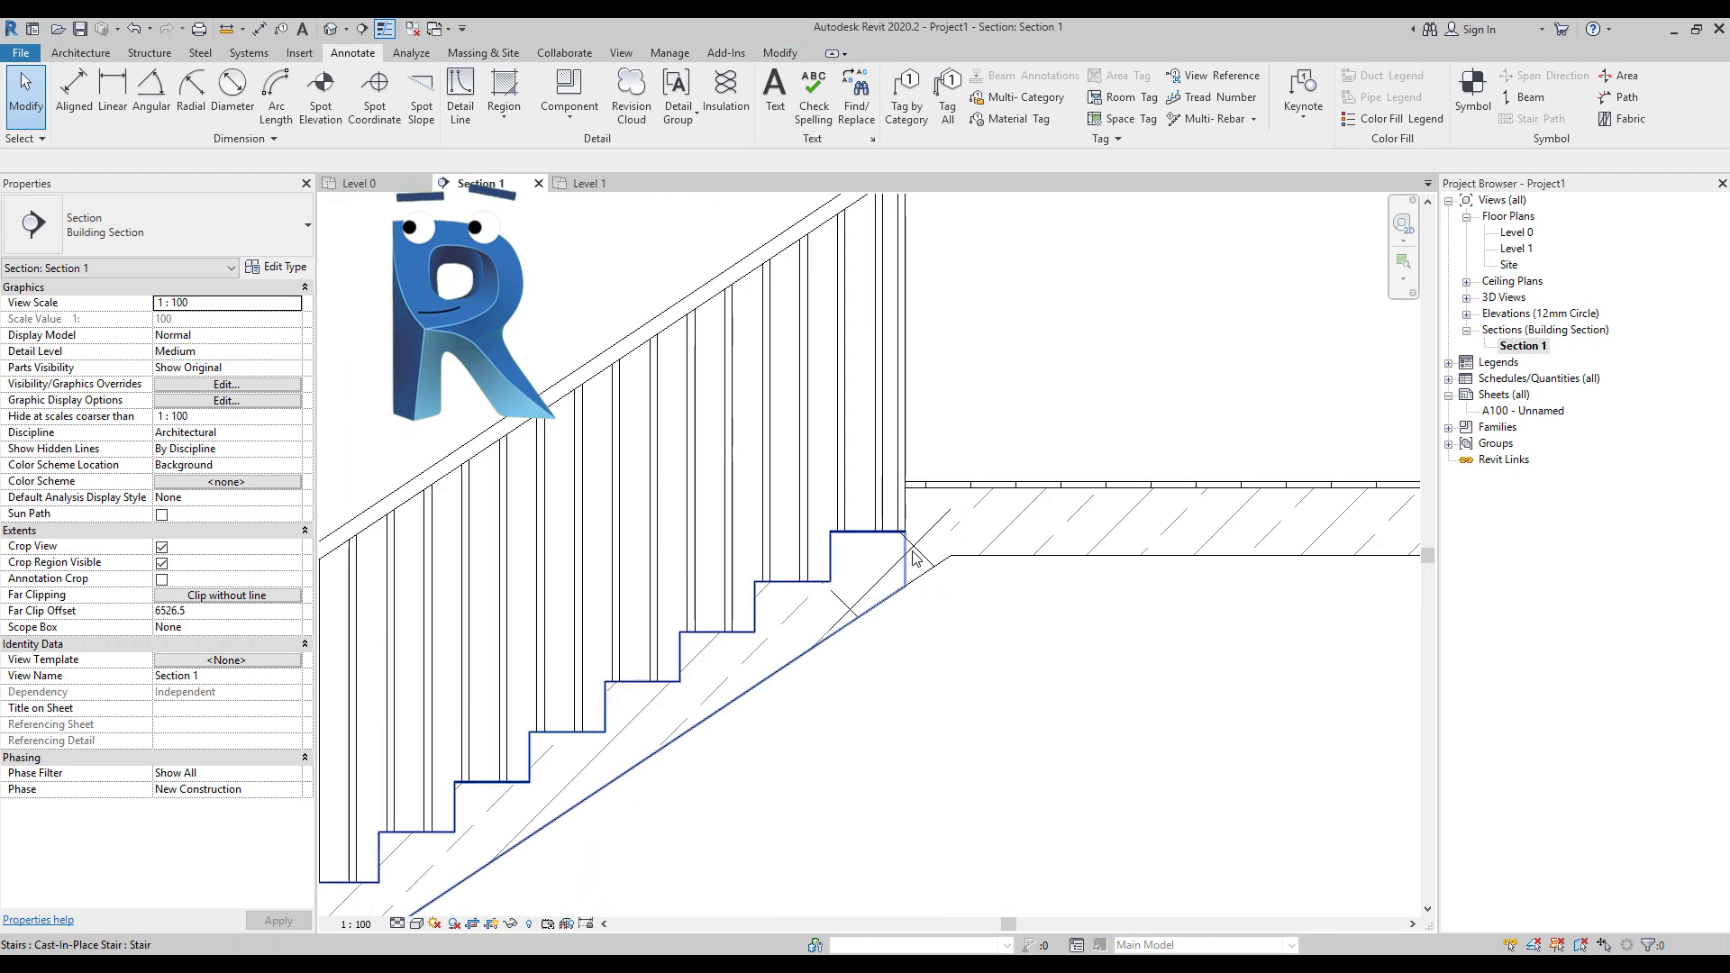
{"action": "left_click", "coordinate": [928, 563]}
{"action": "left_click", "coordinate": [110, 235]}
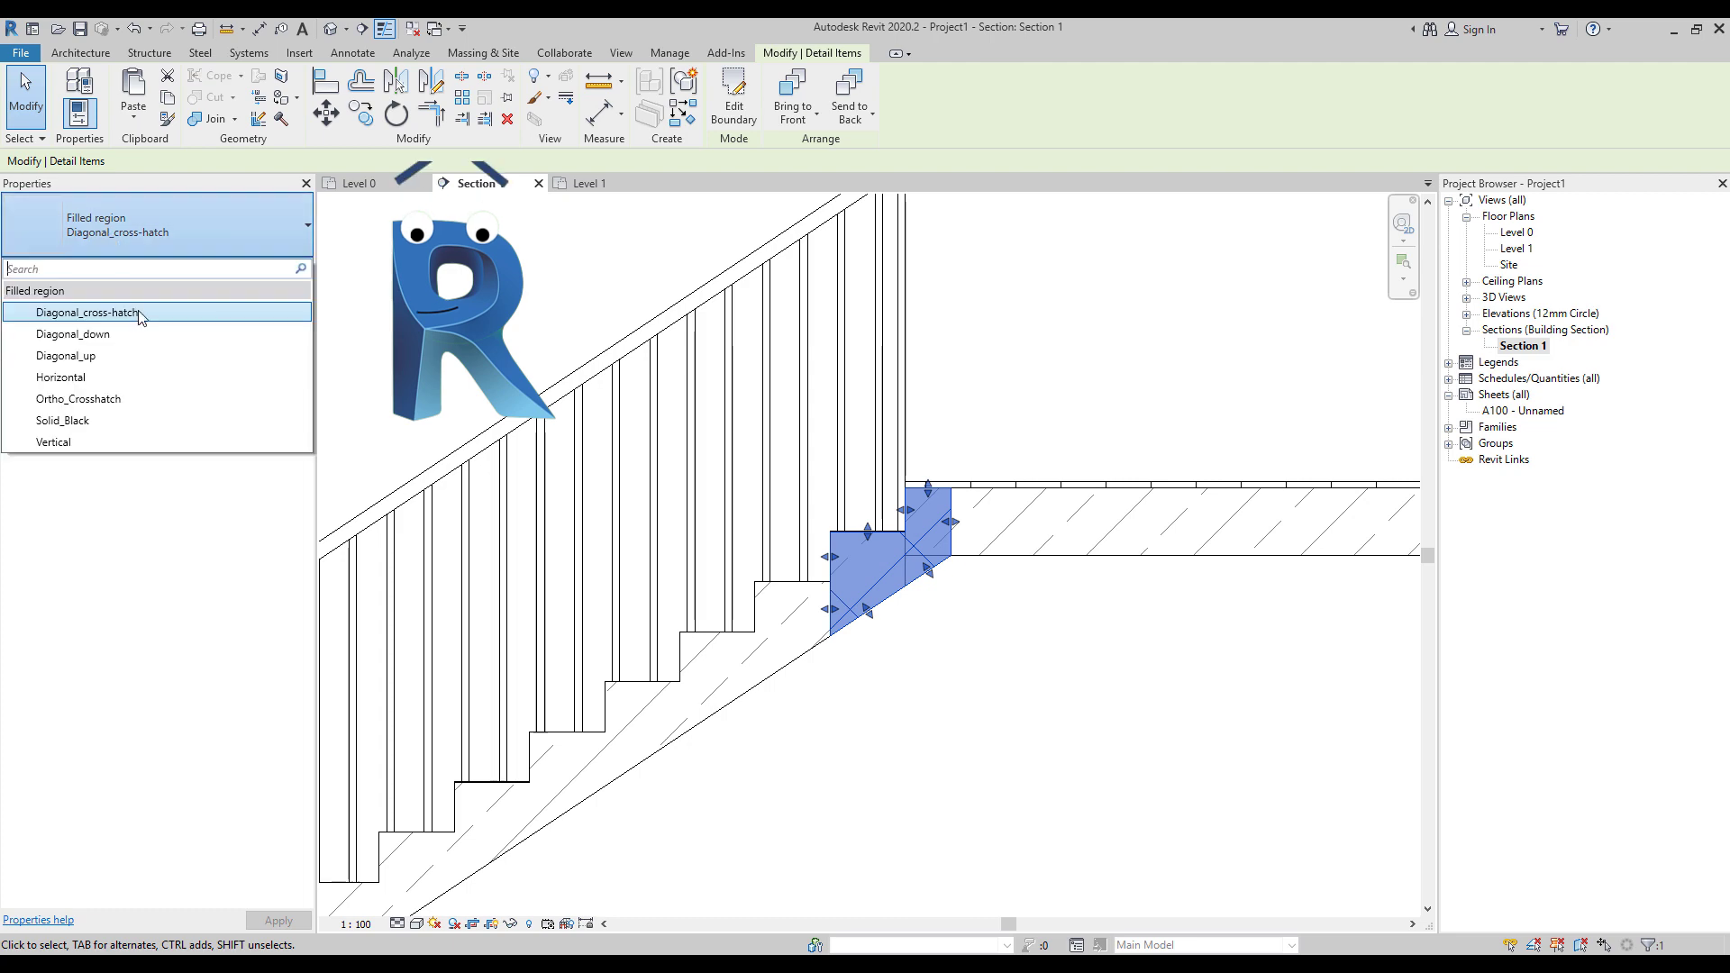
{"action": "left_click", "coordinate": [110, 234]}
{"action": "left_click", "coordinate": [275, 267]}
{"action": "left_click", "coordinate": [1690, 311]}
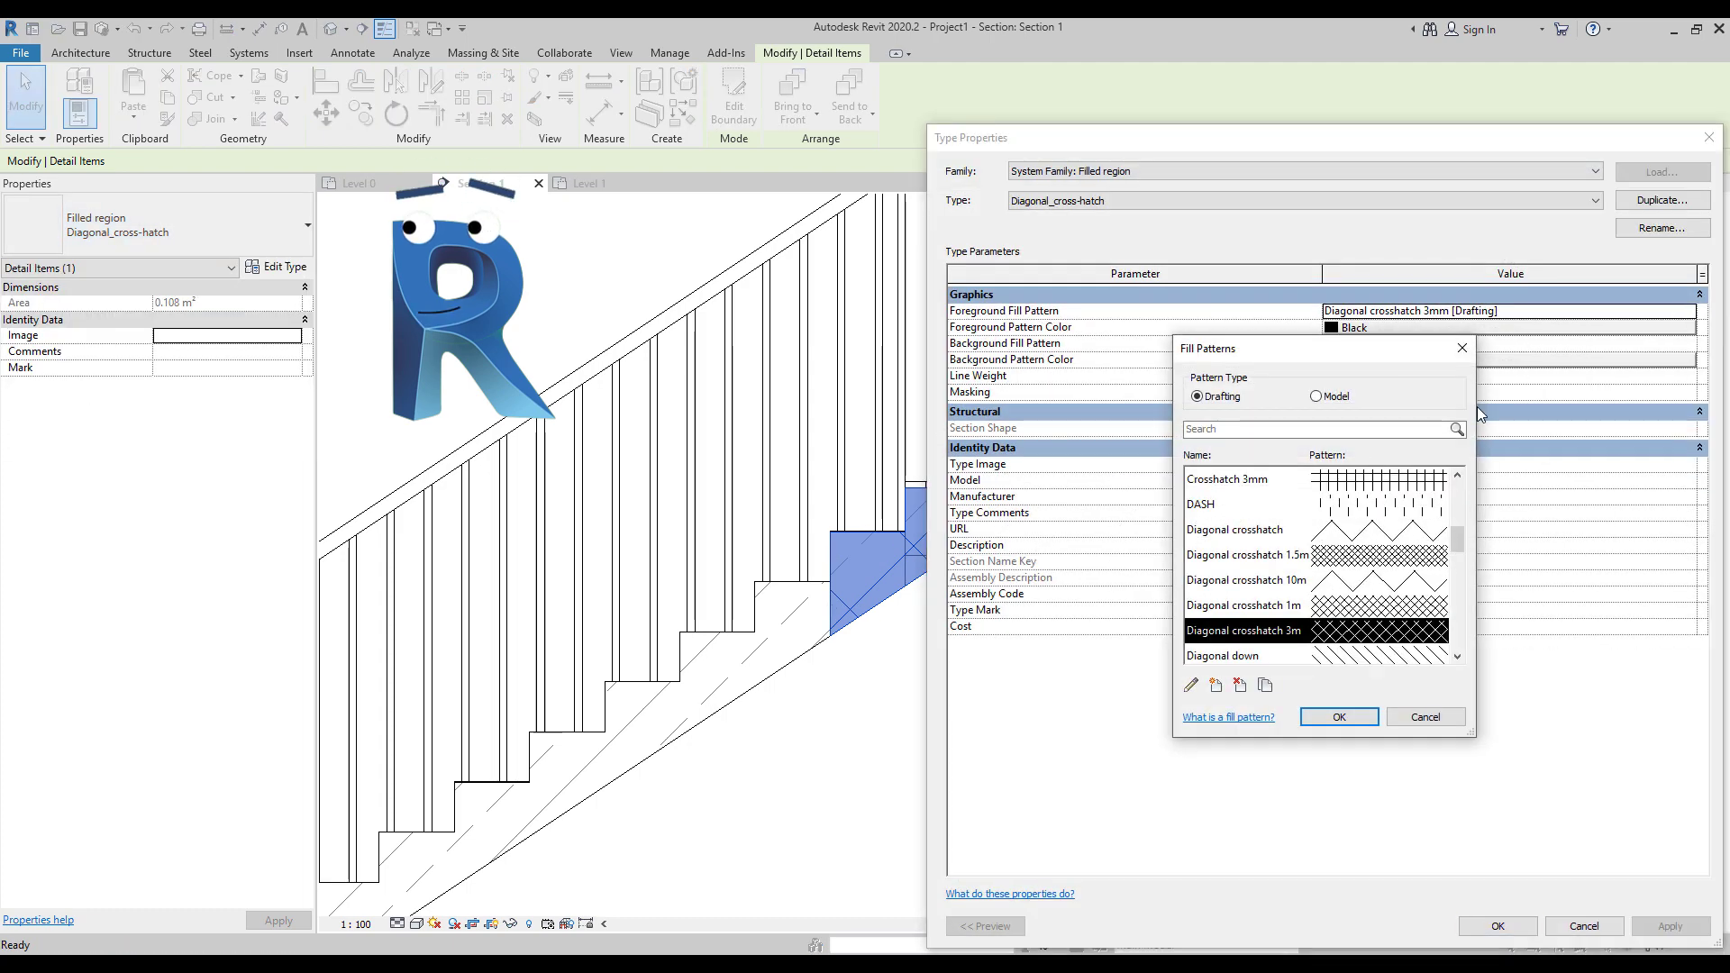
{"action": "scroll", "coordinate": [1325, 594], "scroll_direction": "up", "scroll_amount": 5}
{"action": "left_click", "coordinate": [1262, 584]}
{"action": "left_click", "coordinate": [1328, 714]}
{"action": "left_click", "coordinate": [1498, 927]}
{"action": "left_click", "coordinate": [1127, 757]}
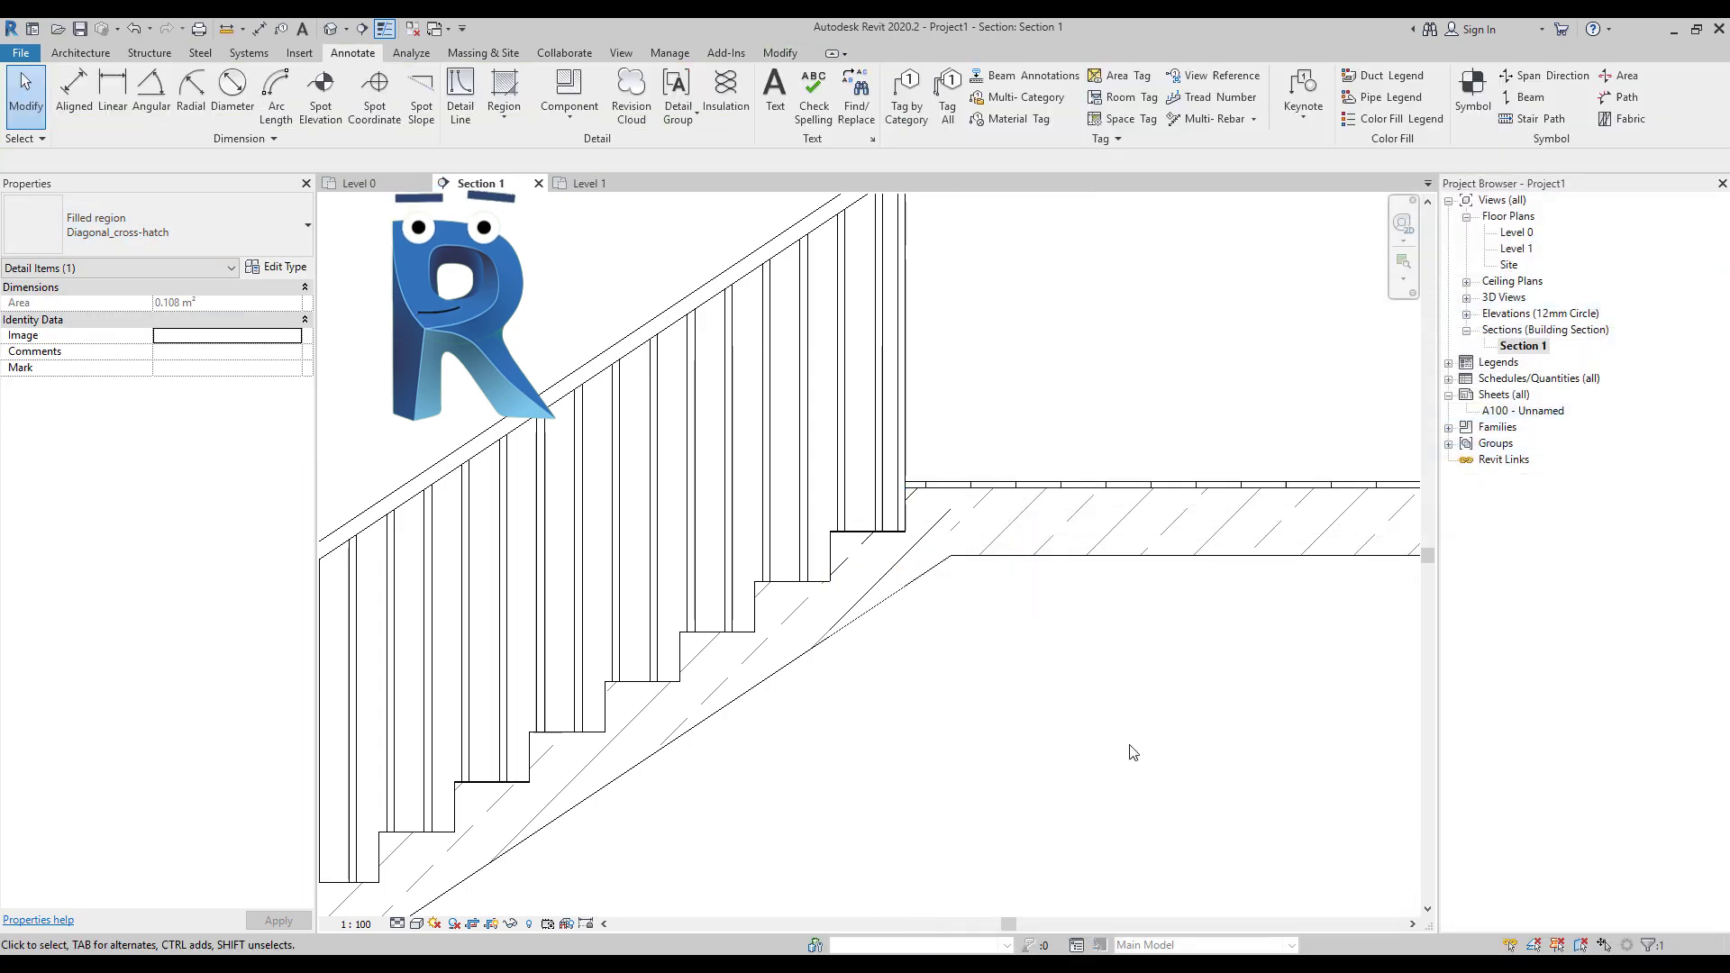
Step: Open the {3D} view, orbit to the head of the cast-in-place stair and open that stair for editing
{"action": "scroll", "coordinate": [933, 610], "scroll_direction": "down", "scroll_amount": 3}
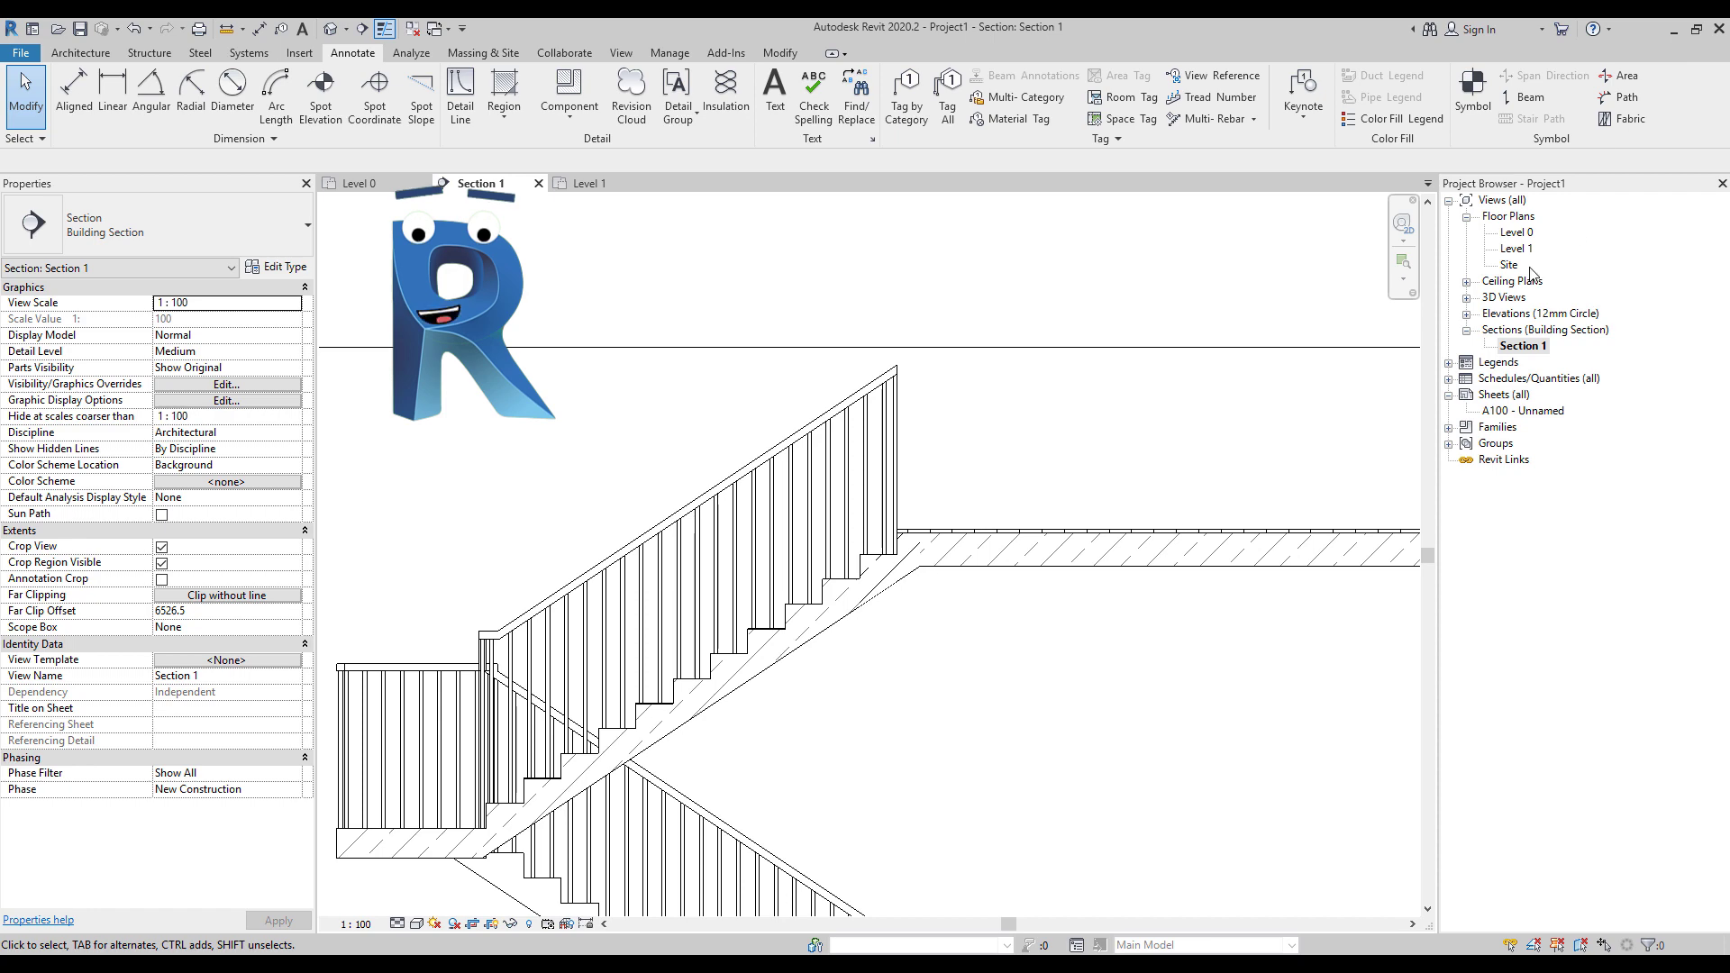
{"action": "left_click", "coordinate": [1506, 301]}
{"action": "double_click", "coordinate": [1507, 301]}
{"action": "double_click", "coordinate": [1511, 313]}
{"action": "middle_click_drag", "start_coordinate": [1271, 537], "coordinate": [757, 622], "text": "shift"}
{"action": "left_click", "coordinate": [821, 611]}
{"action": "left_click", "coordinate": [726, 97]}
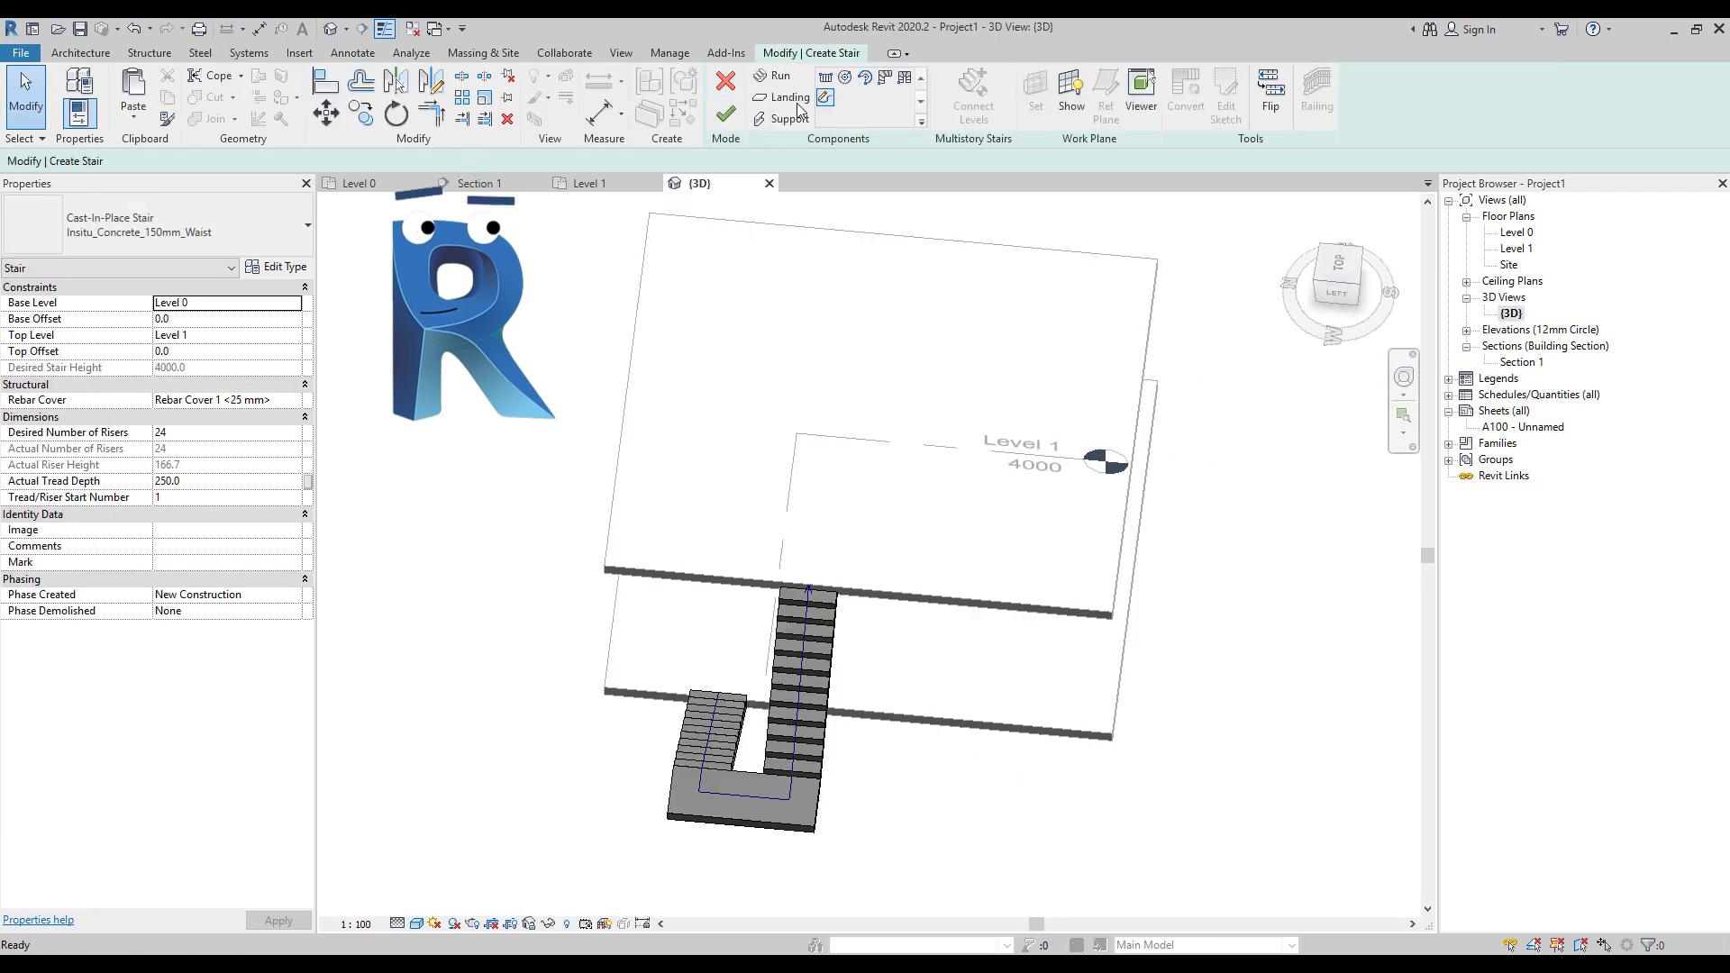
Step: Start a sketched landing and draw a rectangular boundary just beyond the top of the upper run
{"action": "left_click", "coordinate": [845, 90]}
{"action": "scroll", "coordinate": [860, 604], "scroll_direction": "up", "scroll_amount": 3}
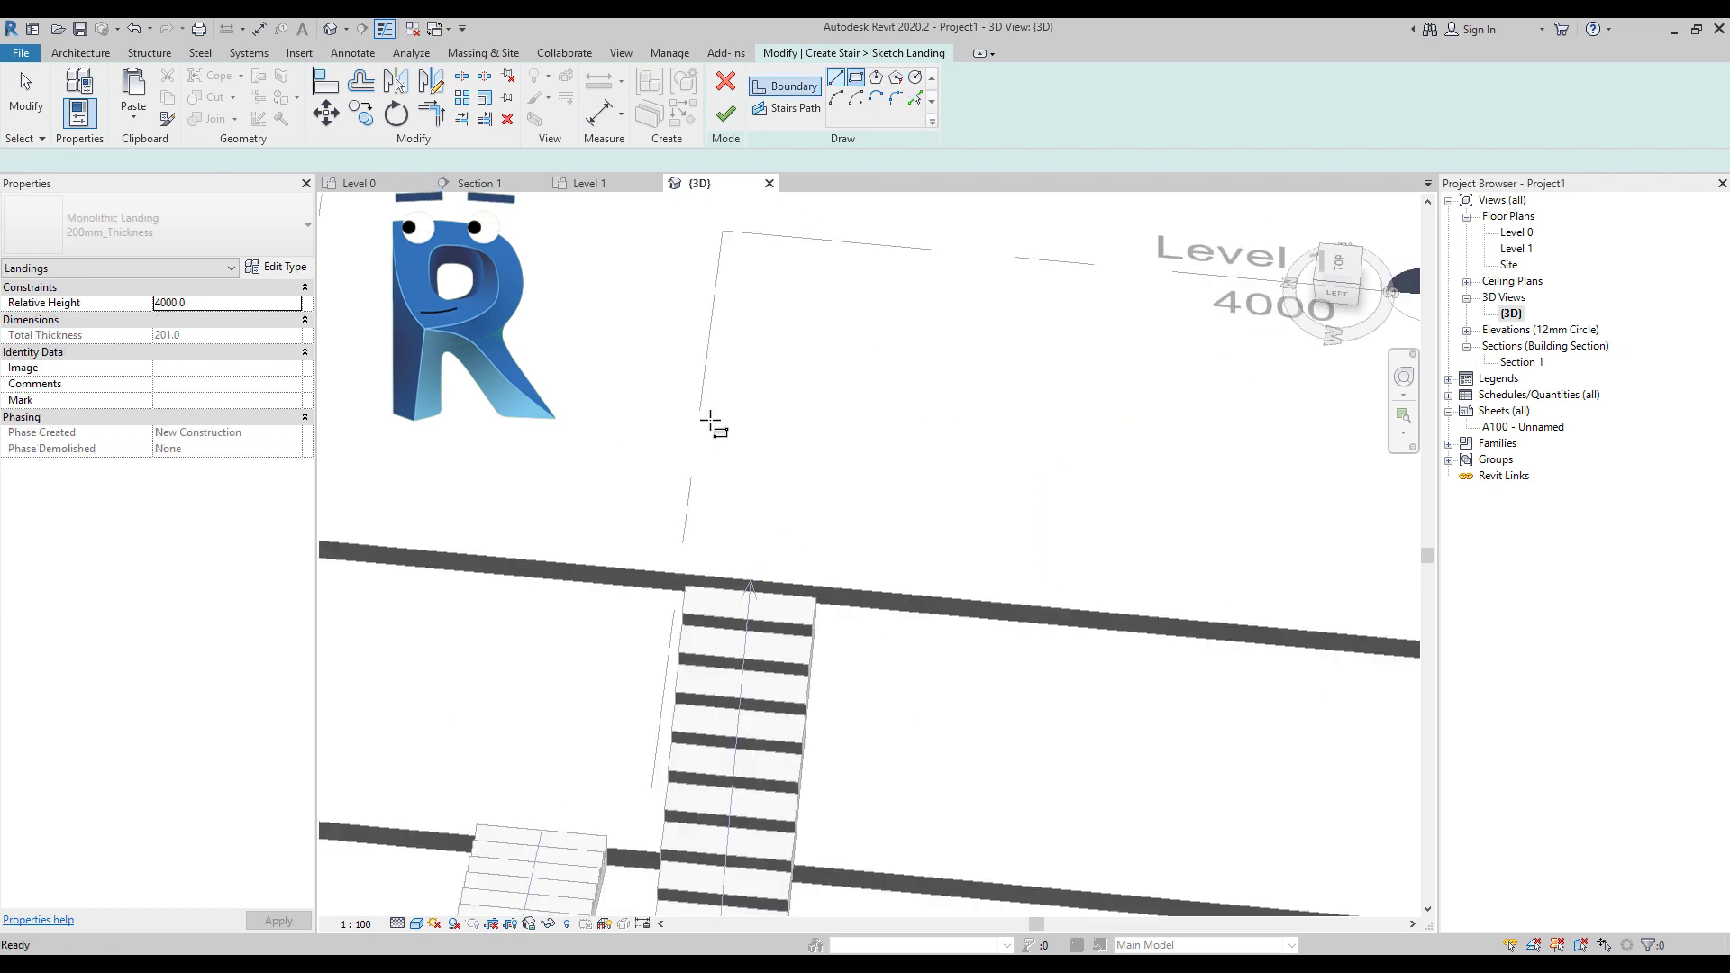
{"action": "left_click", "coordinate": [685, 575]}
{"action": "left_click", "coordinate": [824, 532]}
Step: Align the two side edges of the landing boundary with the sides of the upper run
{"action": "key", "text": "a"}
{"action": "key", "text": "l"}
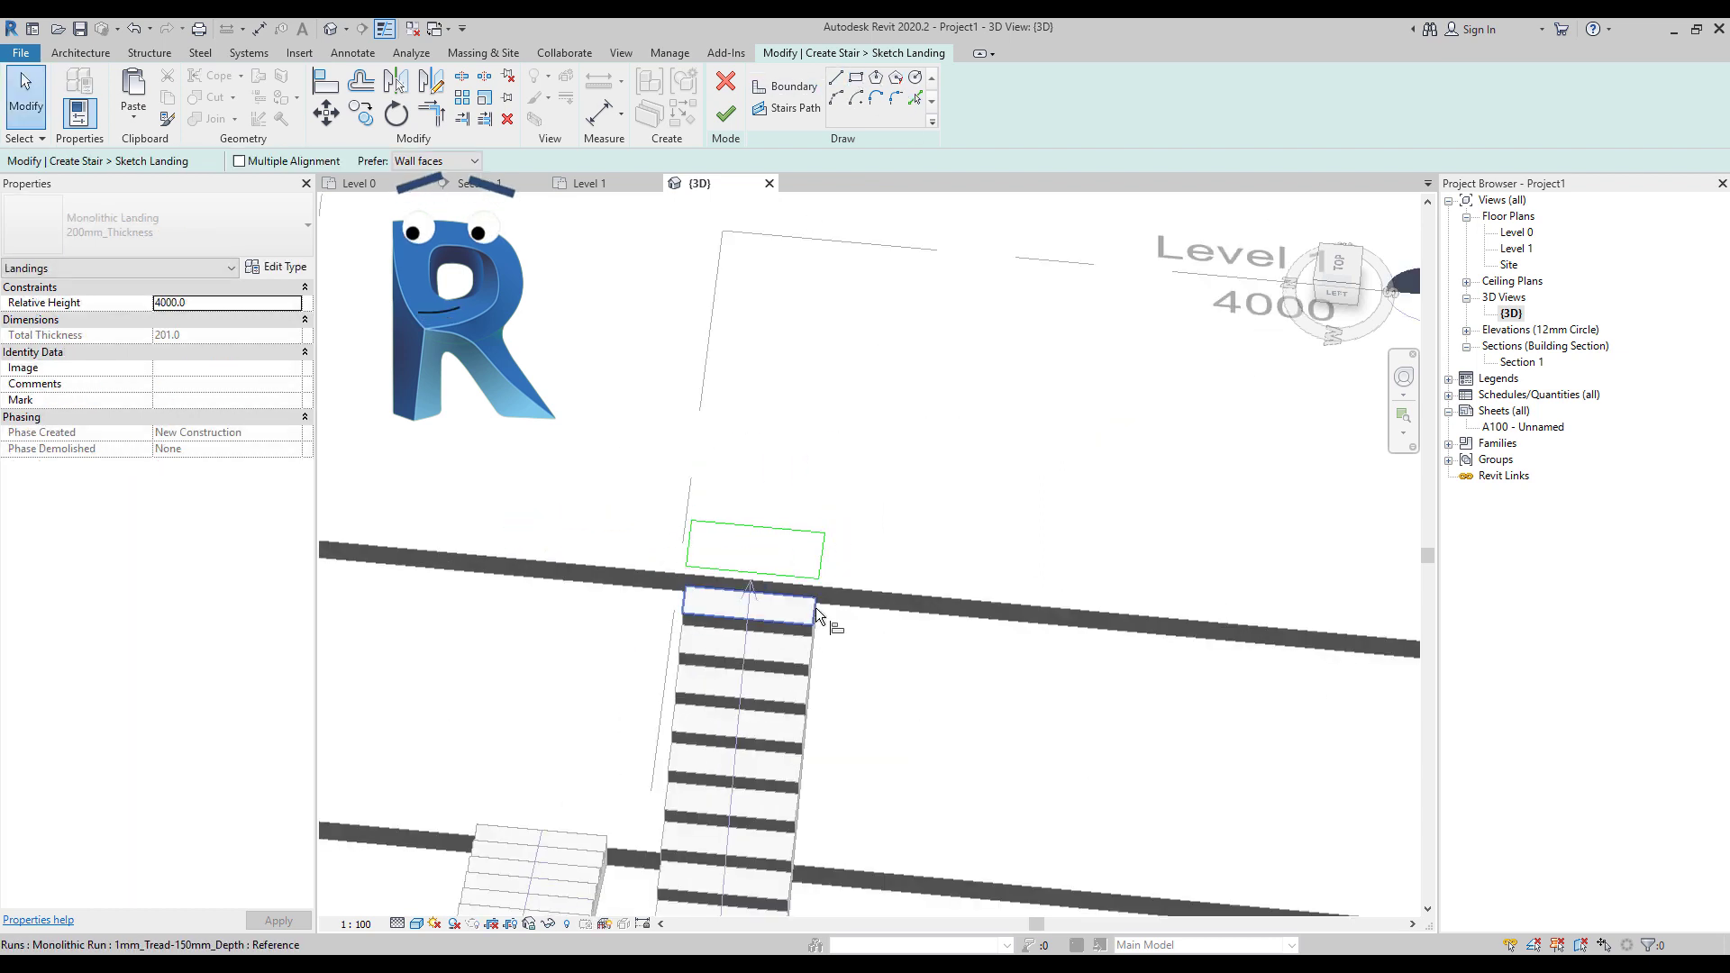
{"action": "left_click", "coordinate": [817, 615]}
{"action": "left_click", "coordinate": [823, 555]}
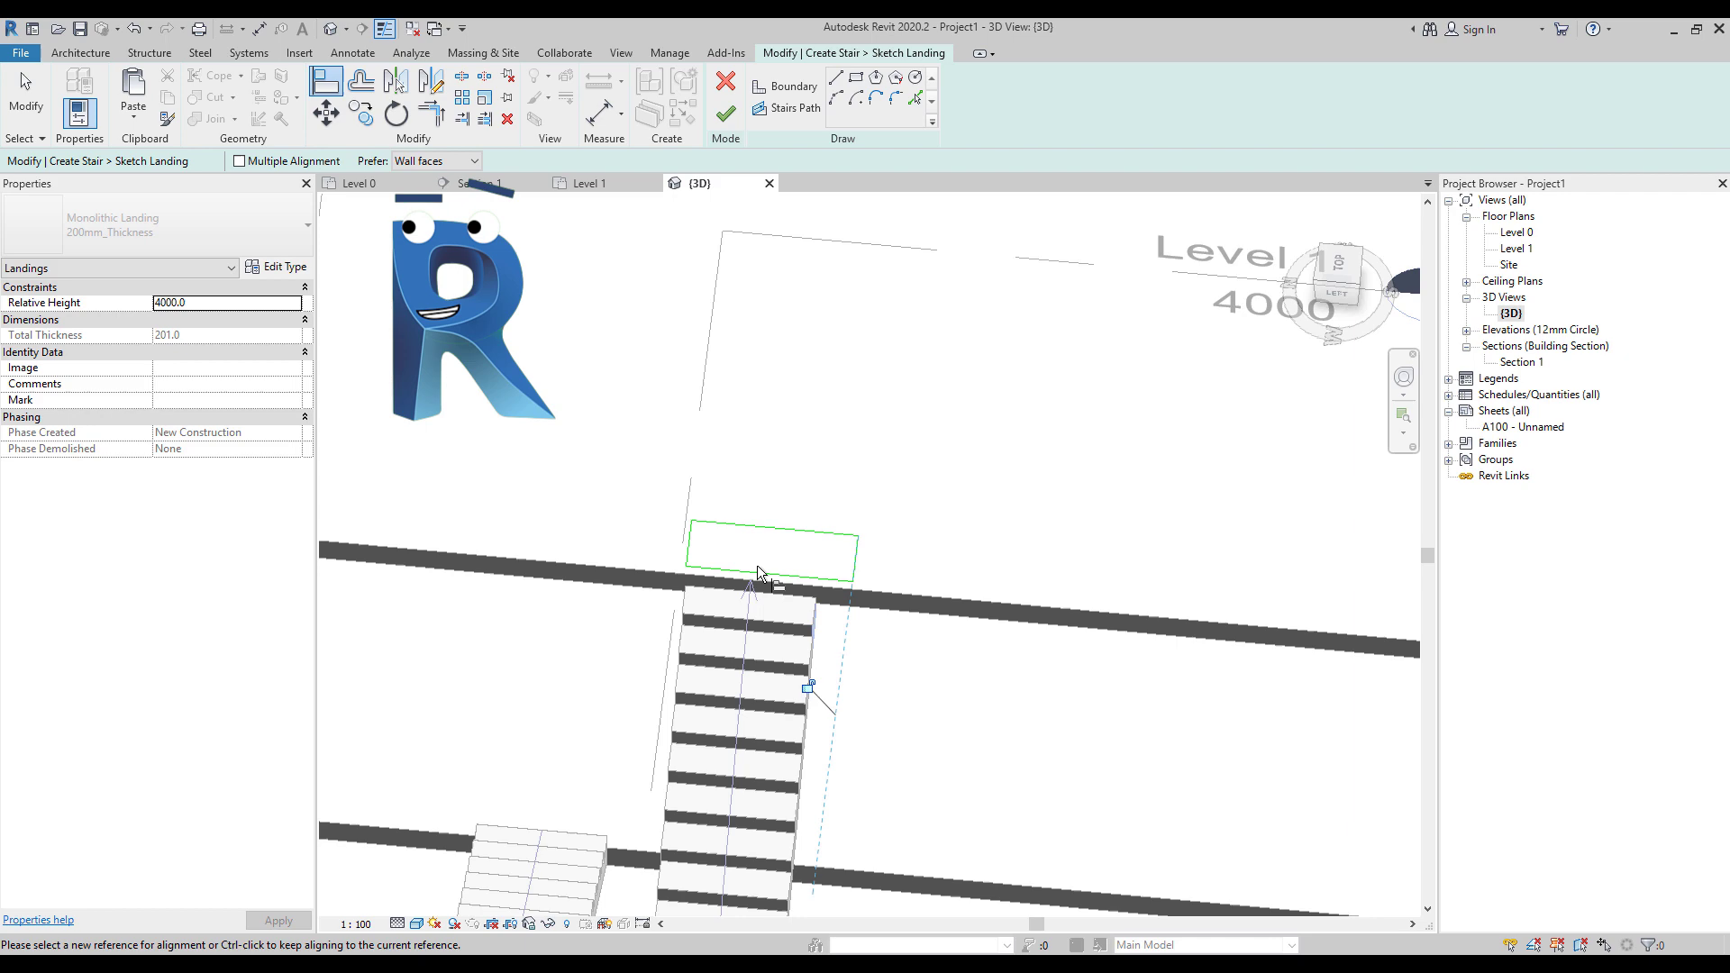
{"action": "left_click", "coordinate": [687, 602]}
{"action": "left_click", "coordinate": [688, 546]}
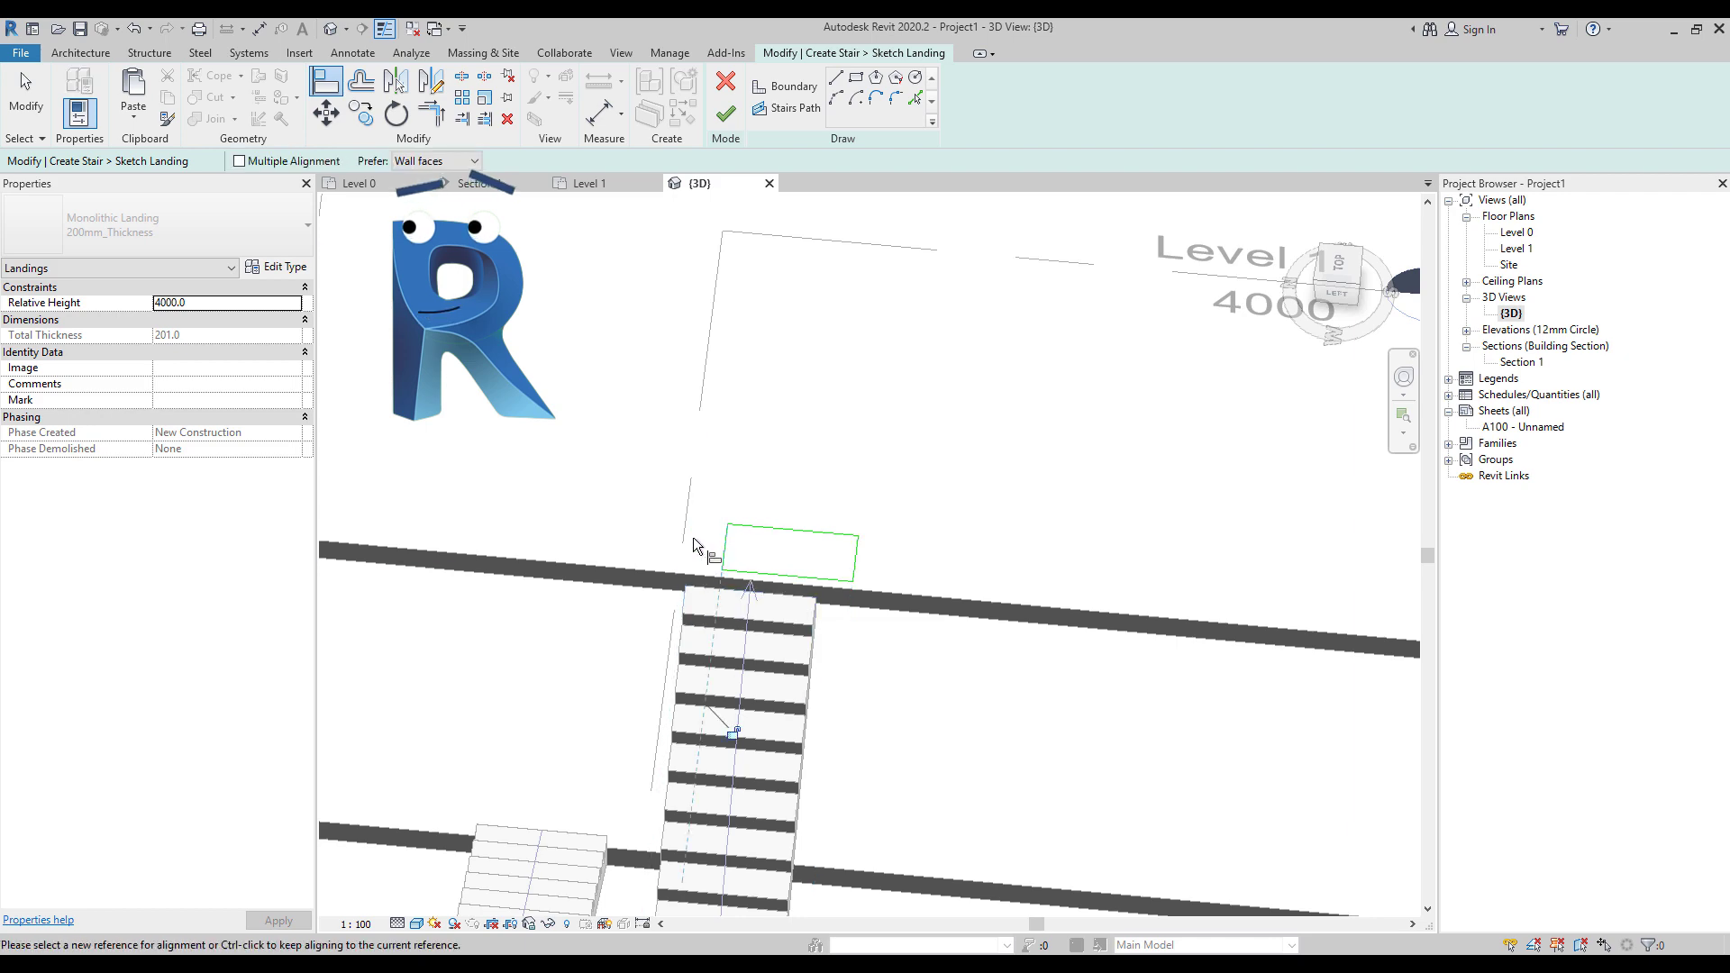
Step: Open the Level 1 plan and move the landing boundary rectangle towards the end of the upper run
{"action": "double_click", "coordinate": [1517, 248]}
{"action": "scroll", "coordinate": [937, 471], "scroll_direction": "up", "scroll_amount": 4}
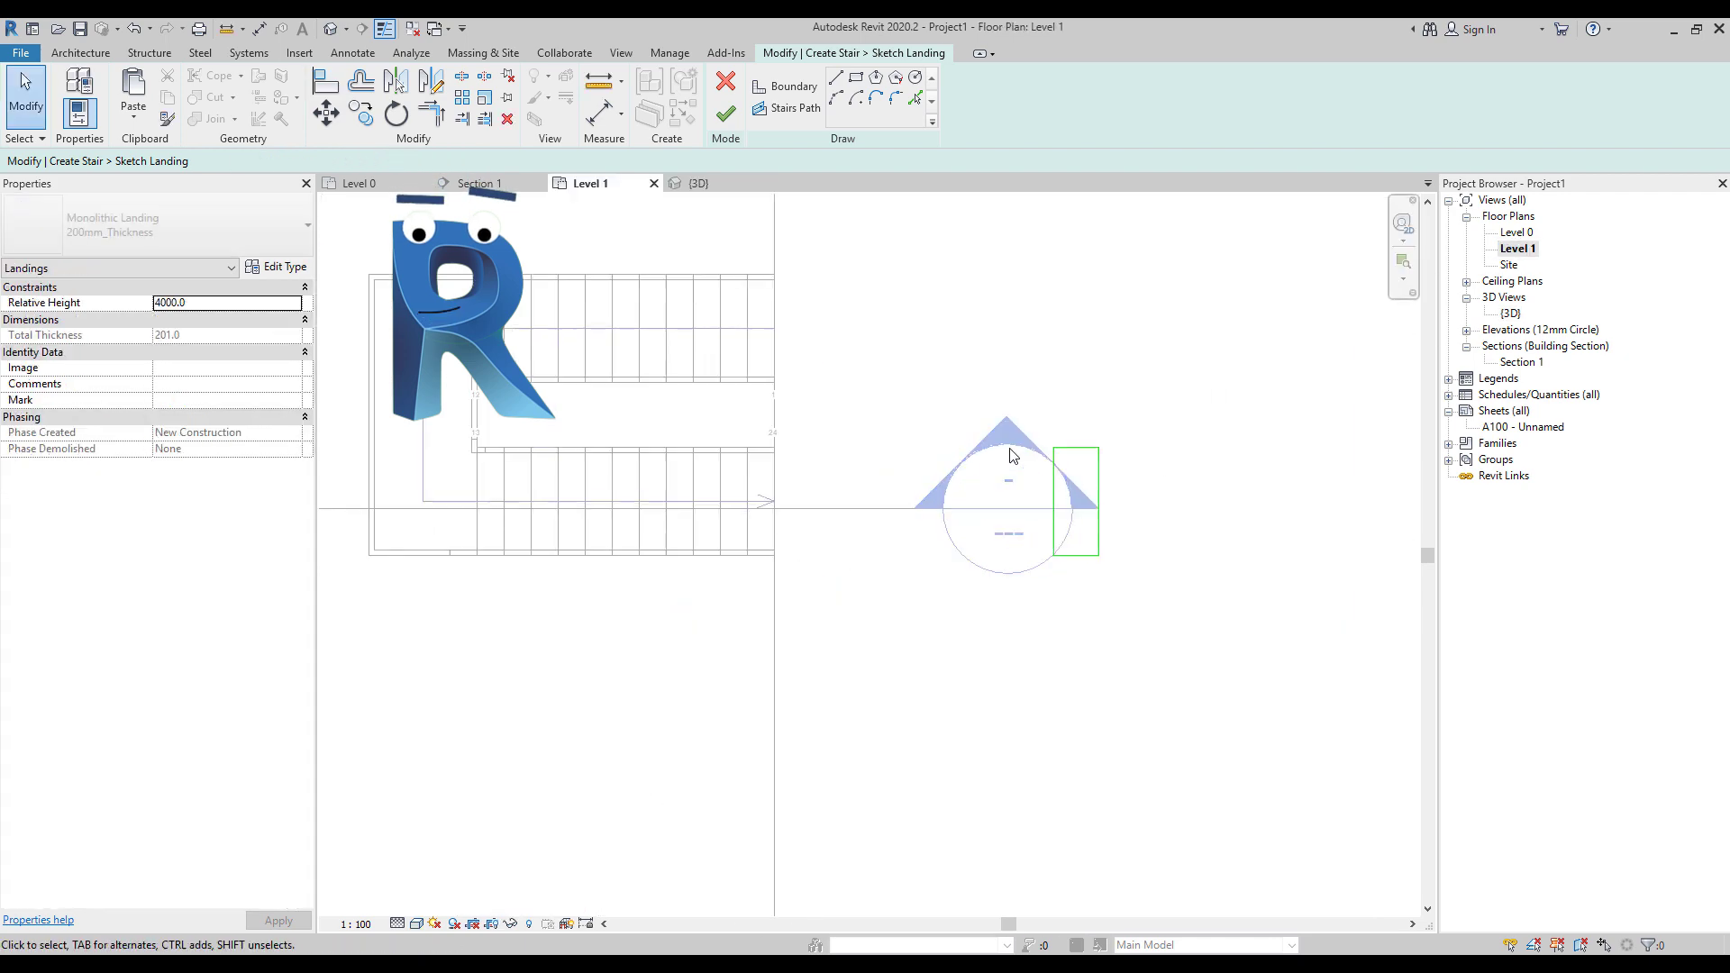
{"action": "left_click_drag", "start_coordinate": [1007, 405], "coordinate": [1140, 595]}
{"action": "mouse_move", "coordinate": [1081, 519]}
{"action": "left_mouse_down"}
{"action": "mouse_move", "coordinate": [823, 514]}
{"action": "mouse_move", "coordinate": [789, 483]}
{"action": "left_mouse_up"}
Step: Align the landing boundary's near edge with the end of the upper run, and finish the landing sketch and the stair edit
{"action": "scroll", "coordinate": [814, 494], "scroll_direction": "up", "scroll_amount": 3}
{"action": "key", "text": "a"}
{"action": "key", "text": "l"}
{"action": "left_click", "coordinate": [723, 483]}
{"action": "left_click", "coordinate": [732, 476]}
{"action": "key", "text": "Escape"}
{"action": "left_click", "coordinate": [837, 478]}
{"action": "left_click", "coordinate": [726, 112]}
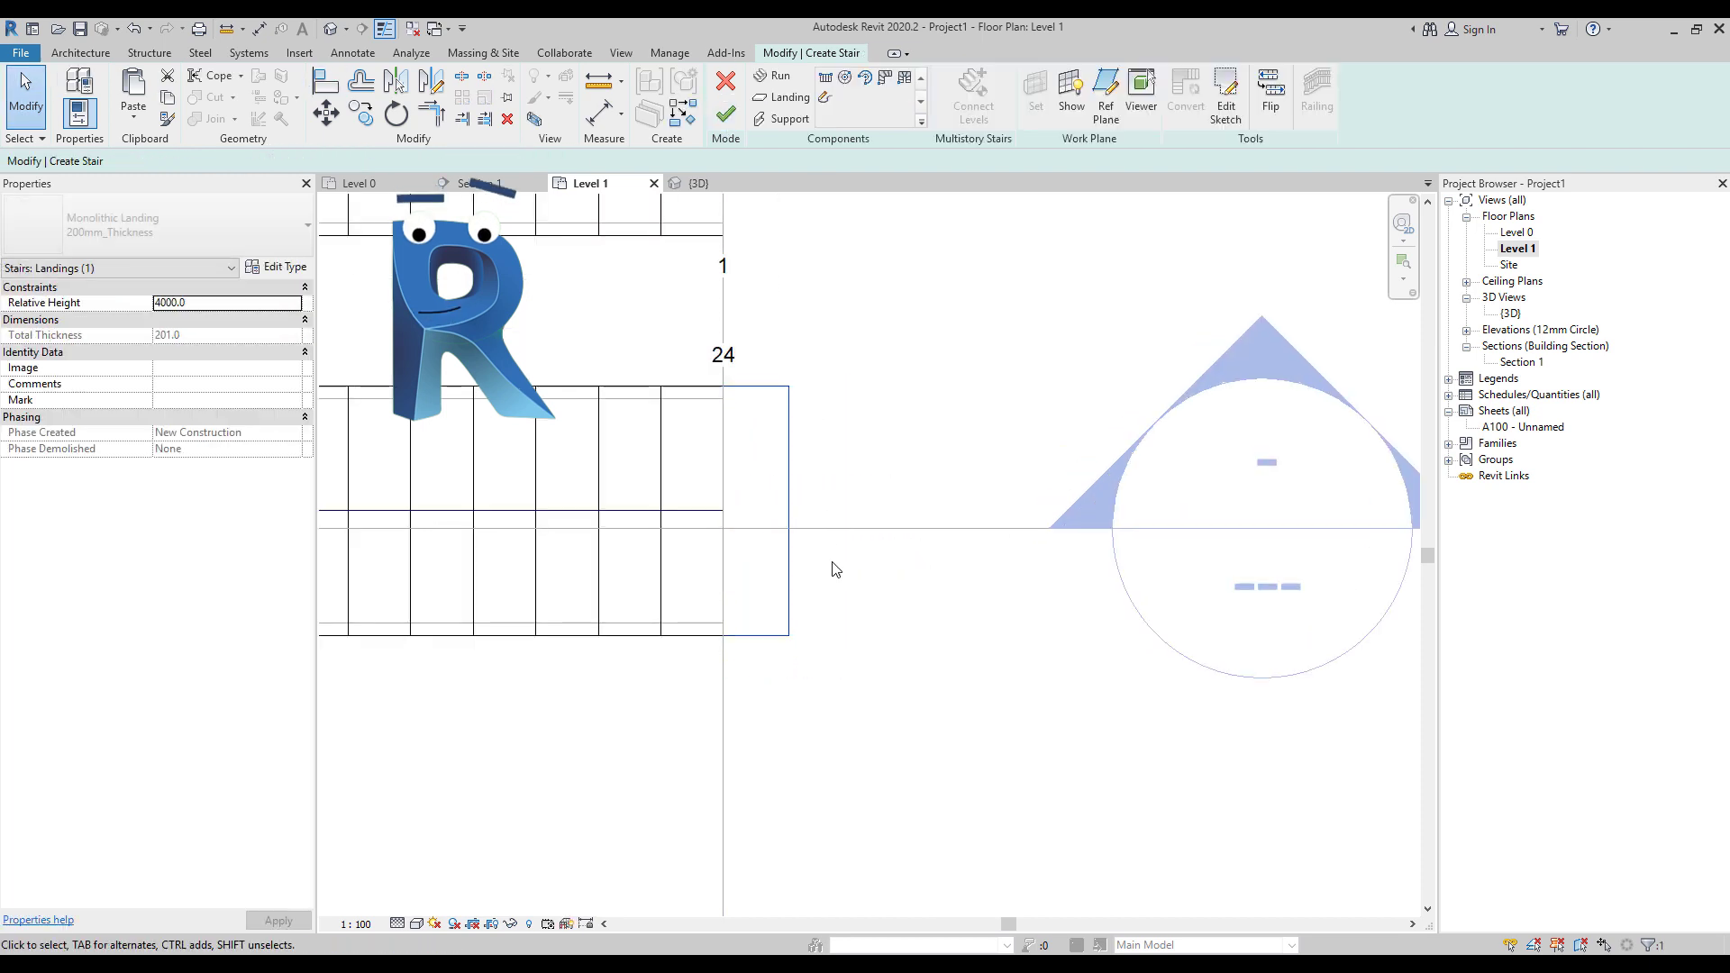
{"action": "double_click", "coordinate": [1511, 314]}
{"action": "scroll", "coordinate": [931, 379], "scroll_direction": "up", "scroll_amount": 5}
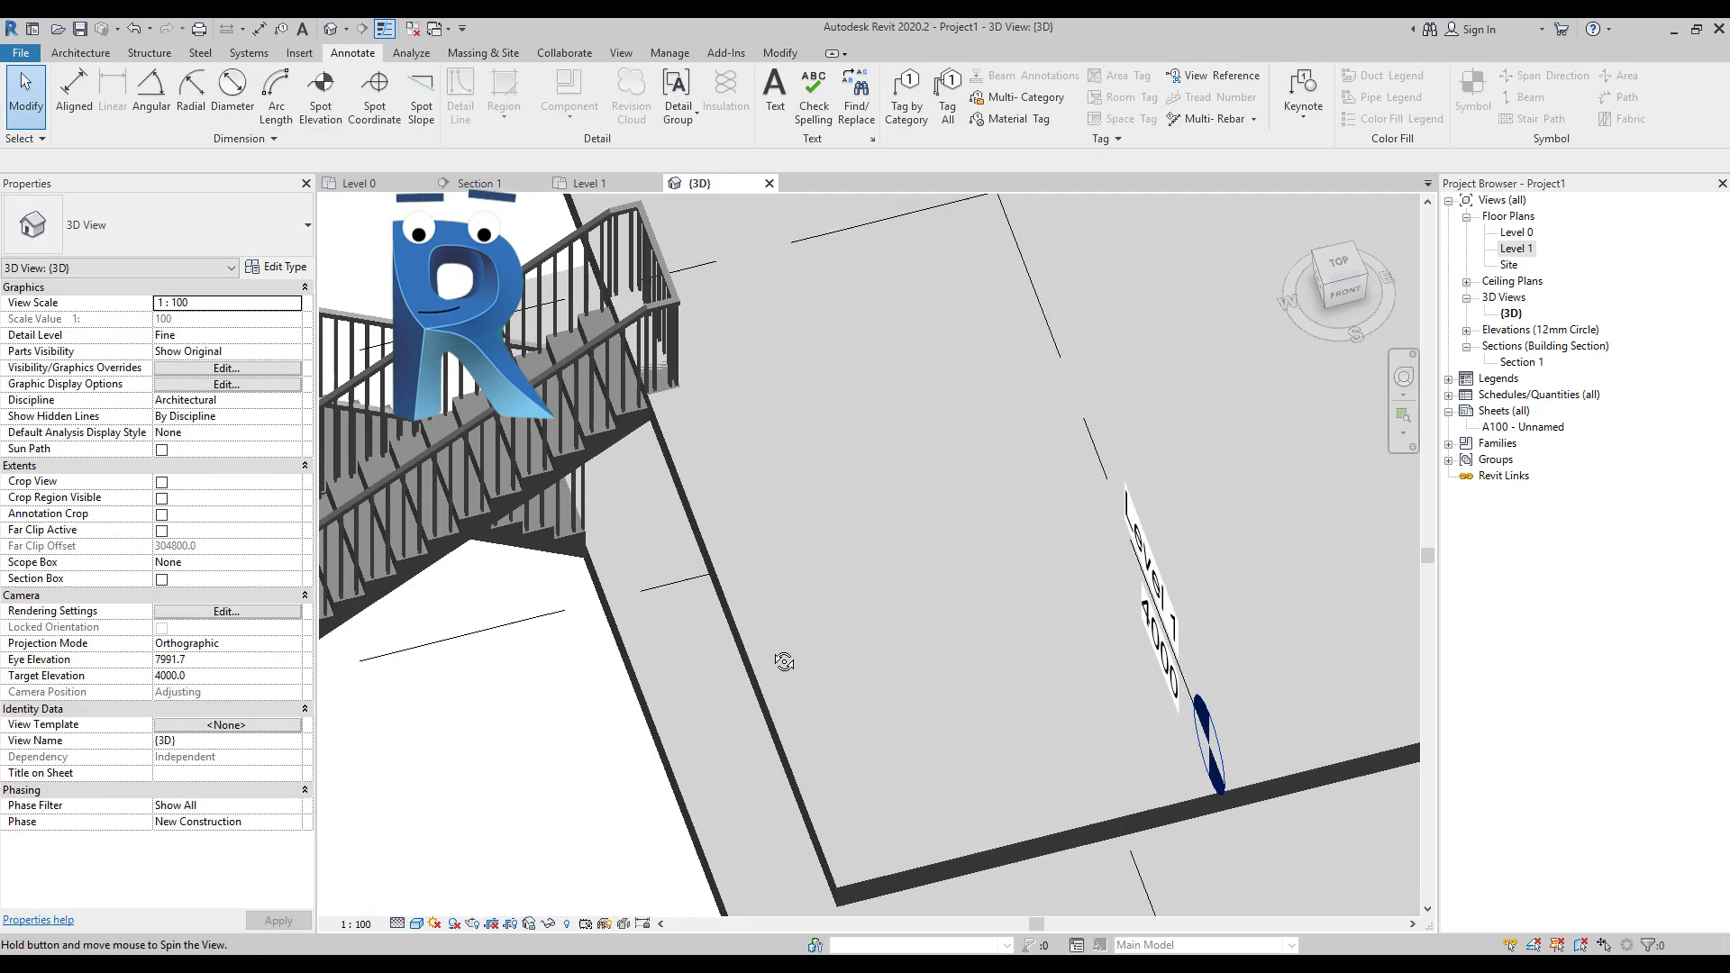
{"action": "scroll", "coordinate": [932, 375], "scroll_direction": "down", "scroll_amount": 5}
Step: Edit the stair railing's path on the Level 1 plan so that only the inner stairwell loop remains, and finish it
{"action": "left_click", "coordinate": [725, 95]}
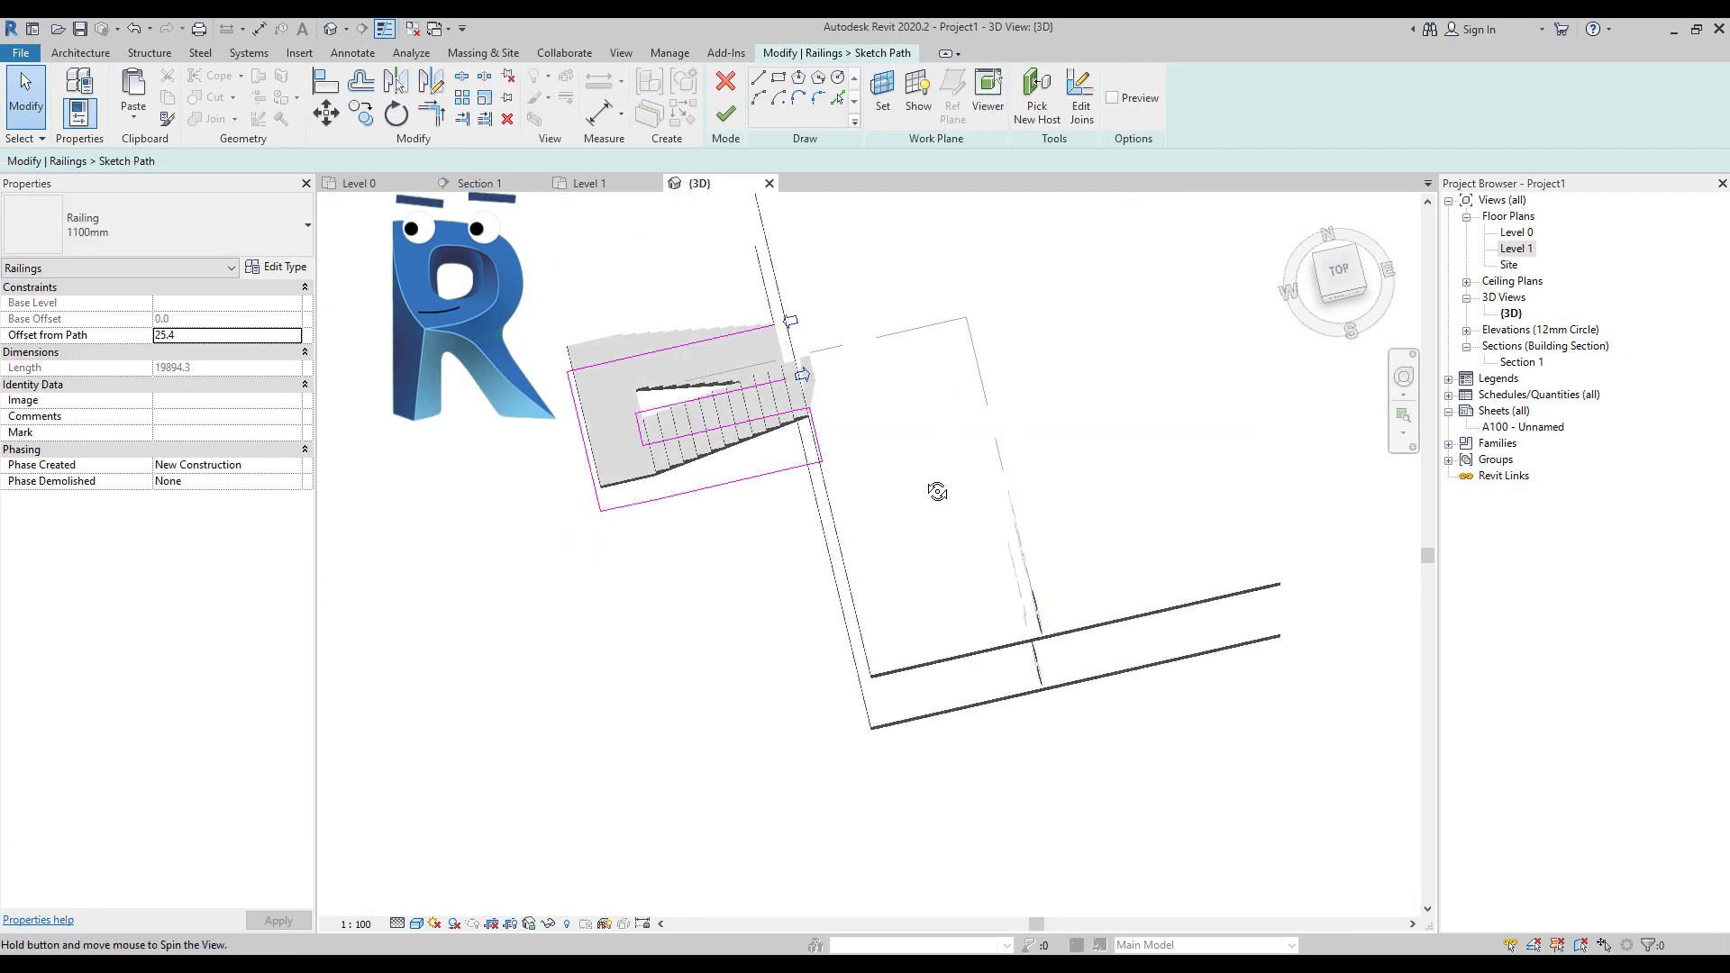
{"action": "double_click", "coordinate": [1517, 249]}
{"action": "scroll", "coordinate": [1000, 436], "scroll_direction": "down", "scroll_amount": 3}
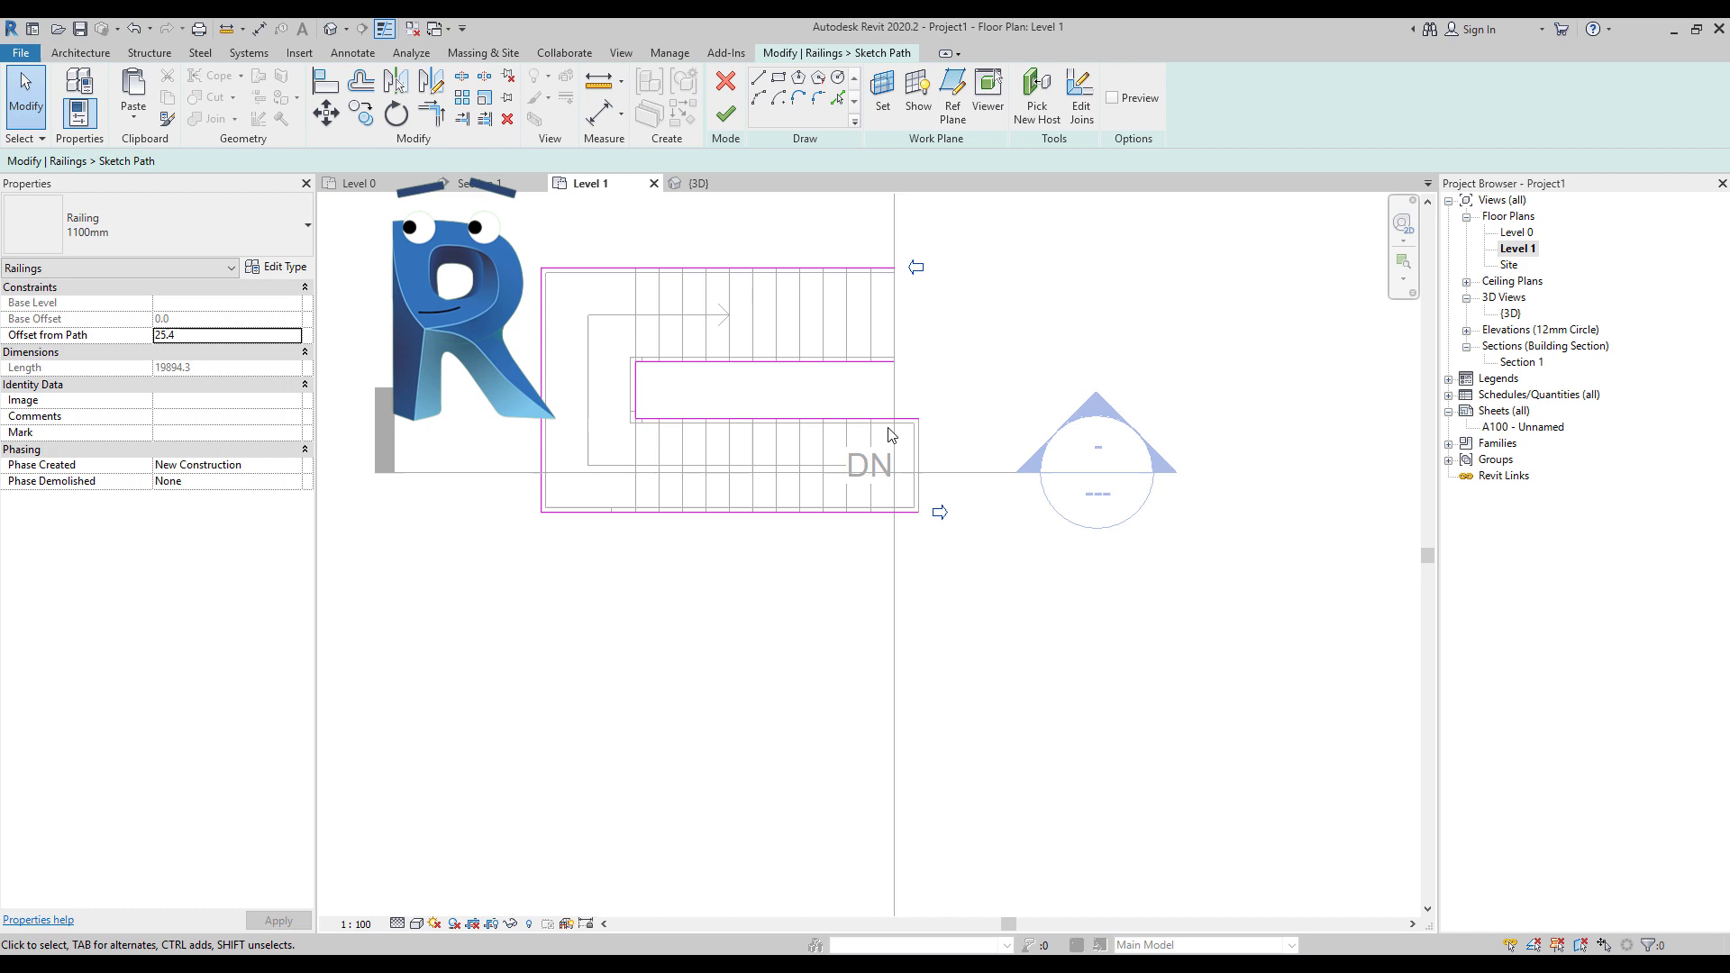
{"action": "left_click", "coordinate": [725, 114]}
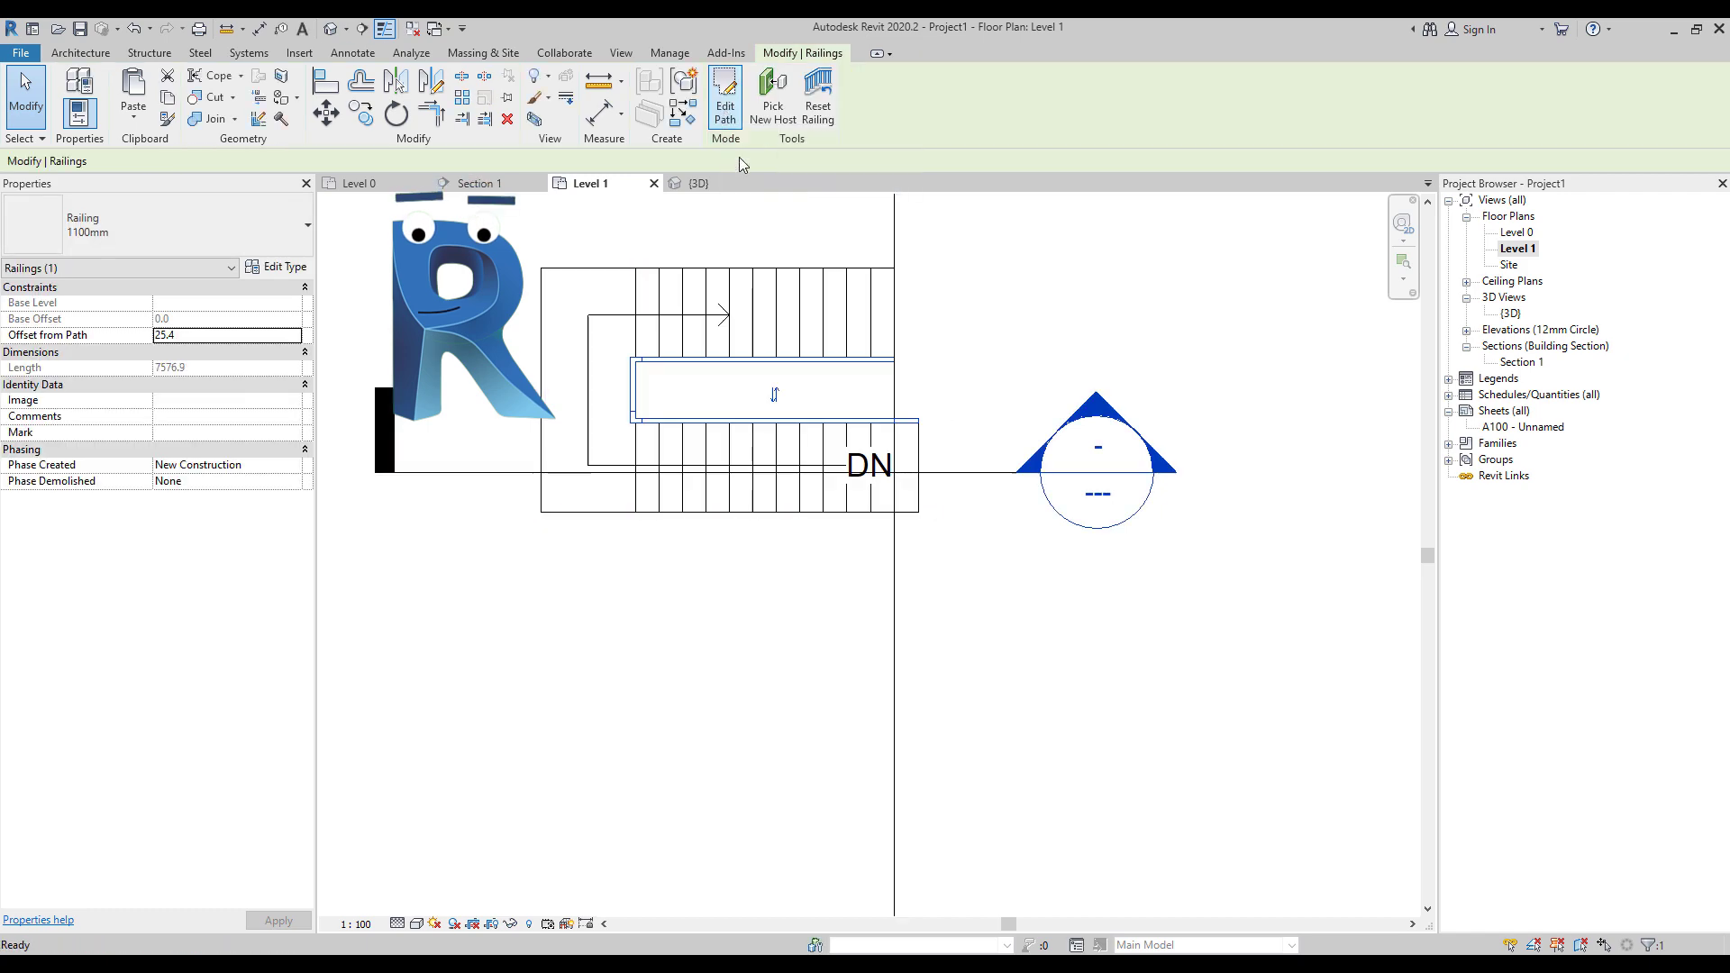
Step: Sketch a new 1100mm railing path along the stair's outer edges, host it on the stair and finish it
{"action": "left_click", "coordinate": [80, 52]}
{"action": "left_click", "coordinate": [587, 83]}
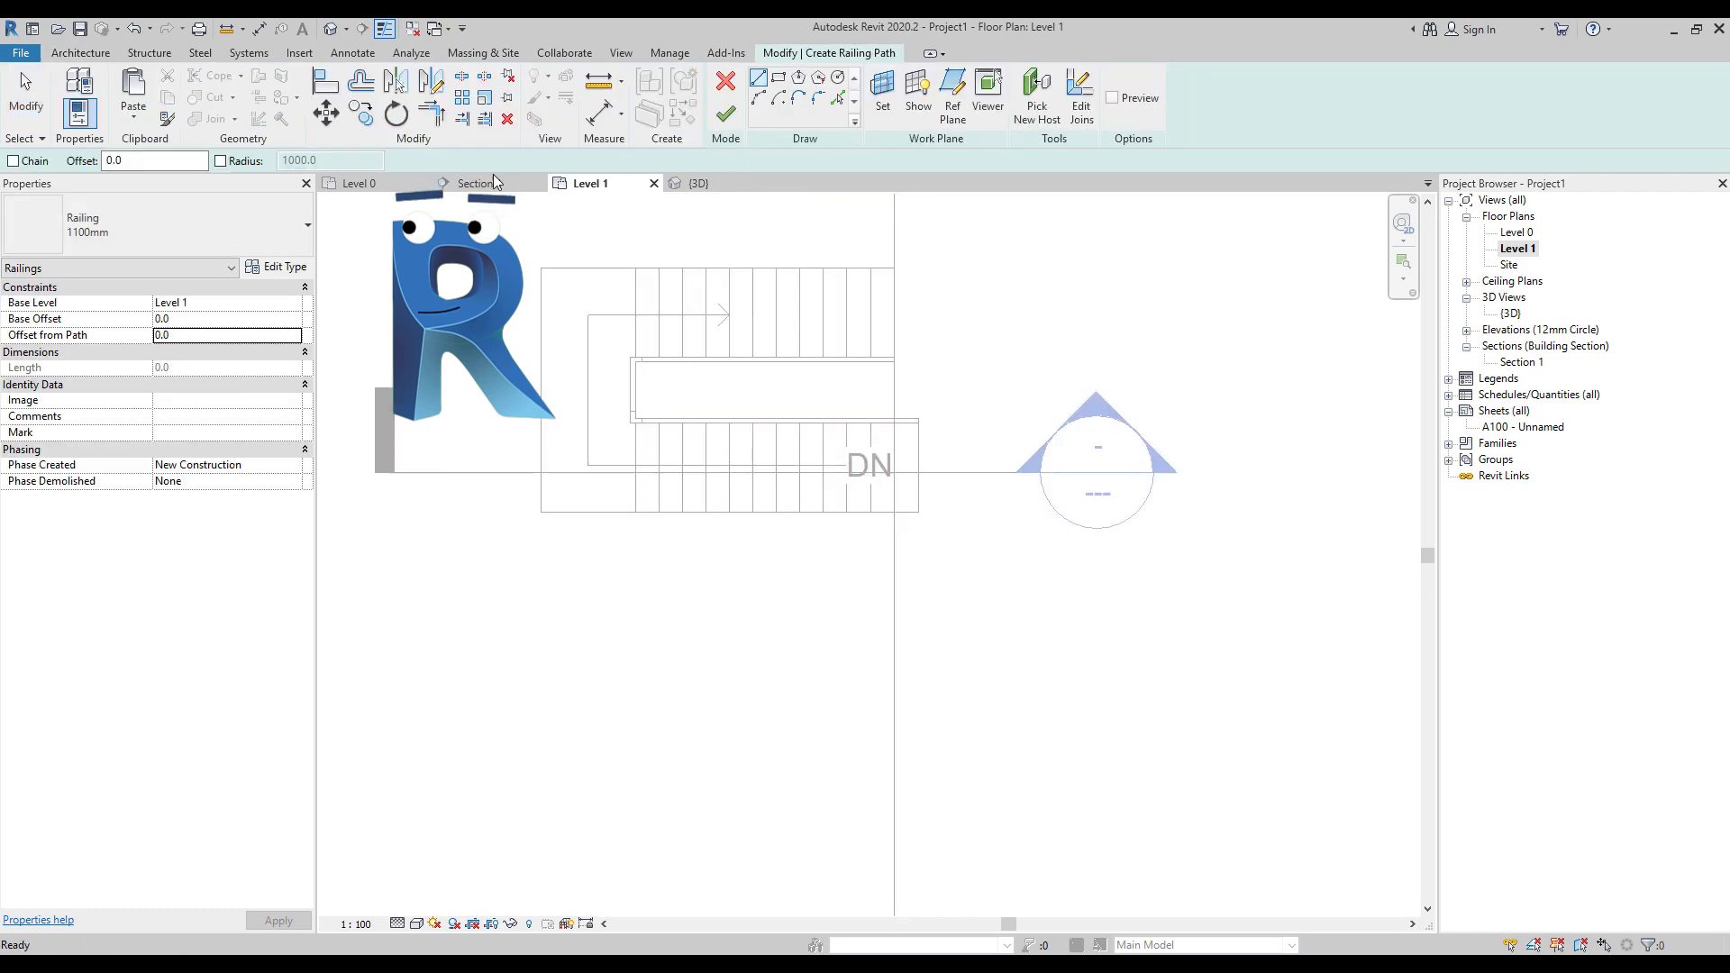
{"action": "left_click", "coordinate": [1038, 99]}
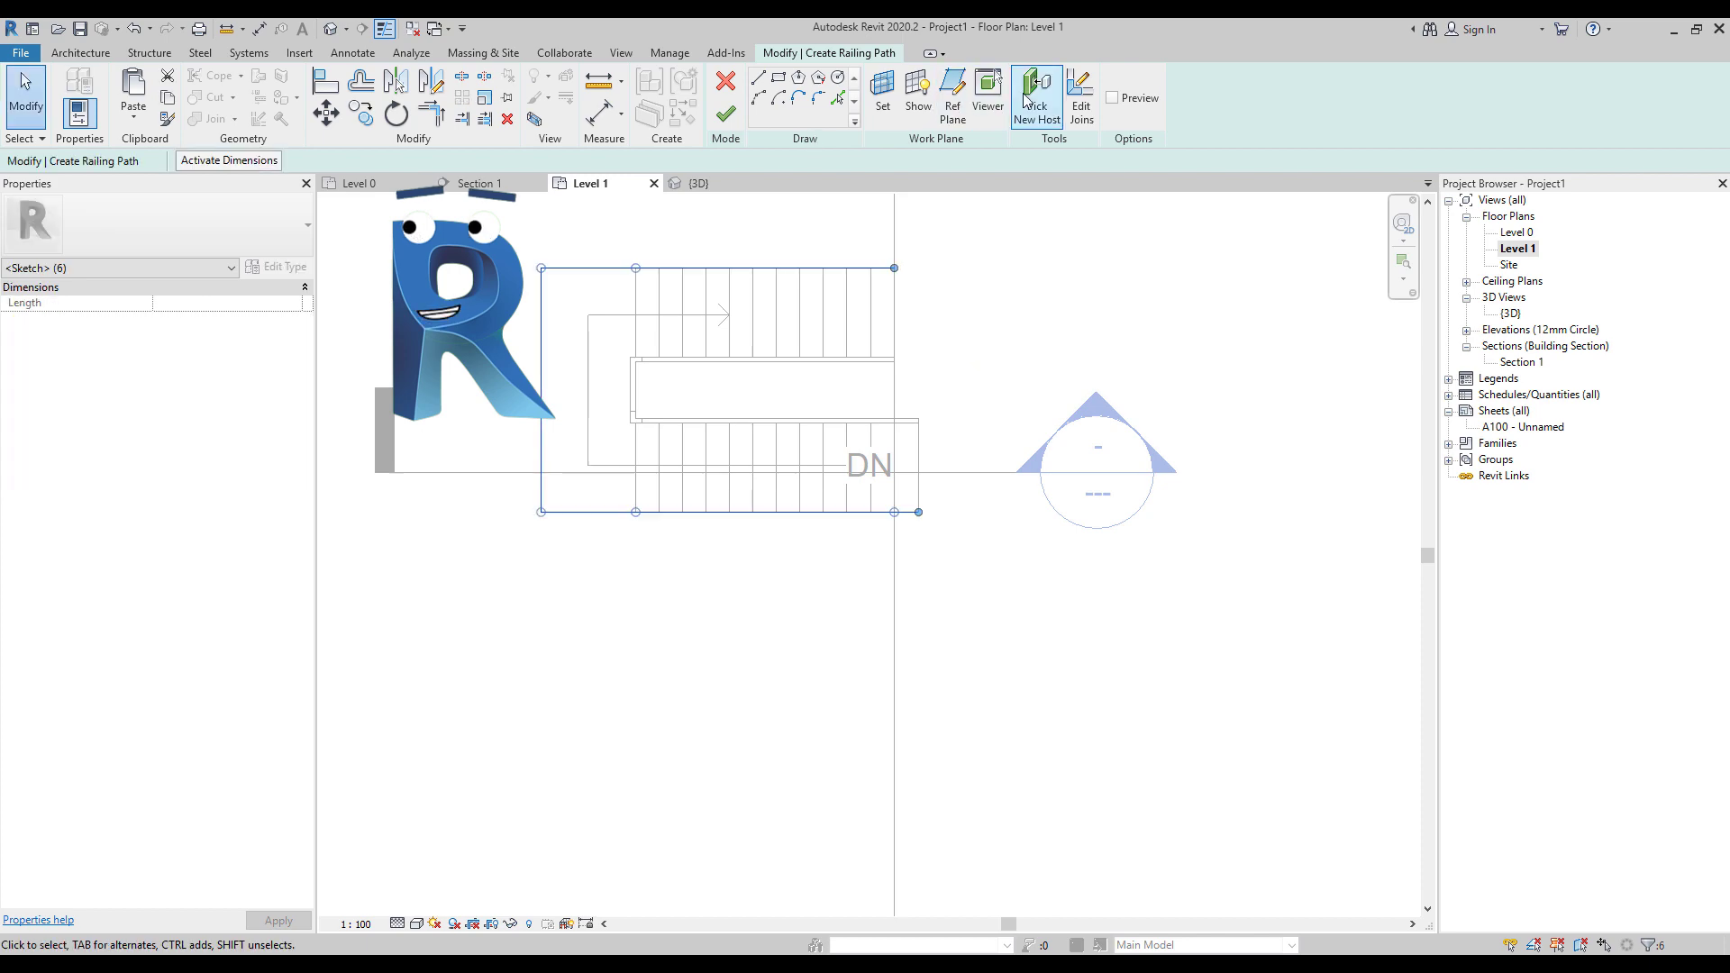
{"action": "left_click", "coordinate": [623, 297]}
{"action": "left_click", "coordinate": [726, 114]}
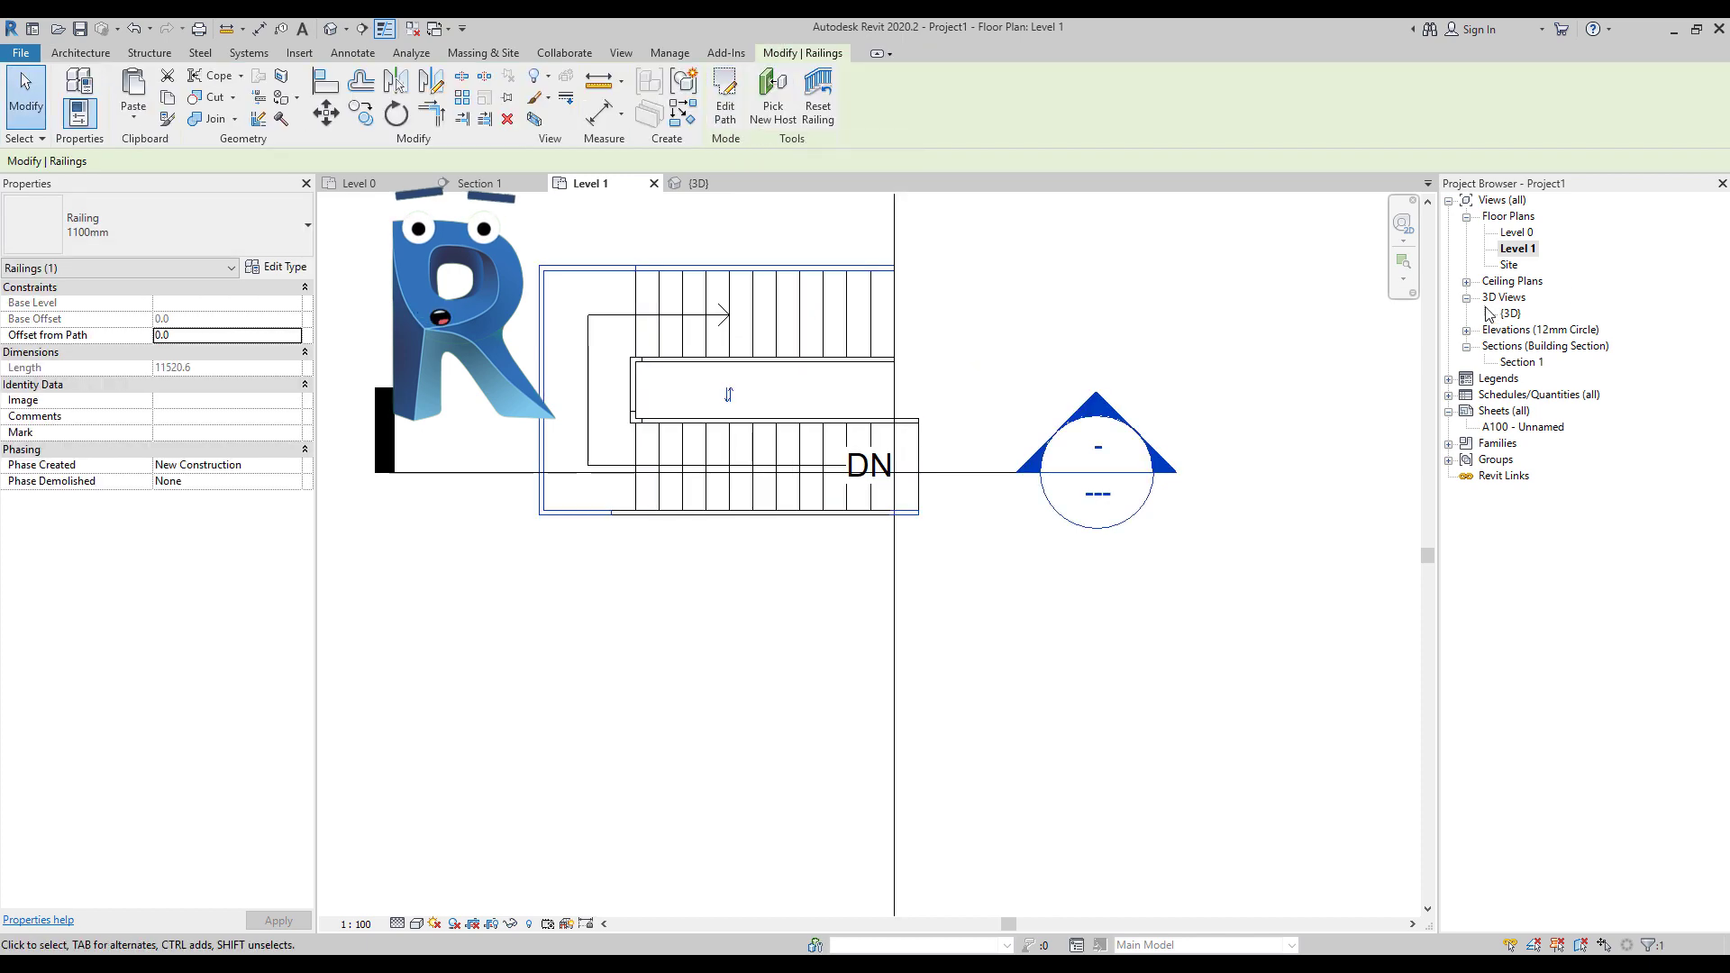
Step: Examine the new outer railing in the {3D} view and the junction of landing and floor in Section 1
{"action": "left_click", "coordinate": [698, 183]}
{"action": "middle_click_drag", "start_coordinate": [746, 587], "coordinate": [904, 350], "text": "shift"}
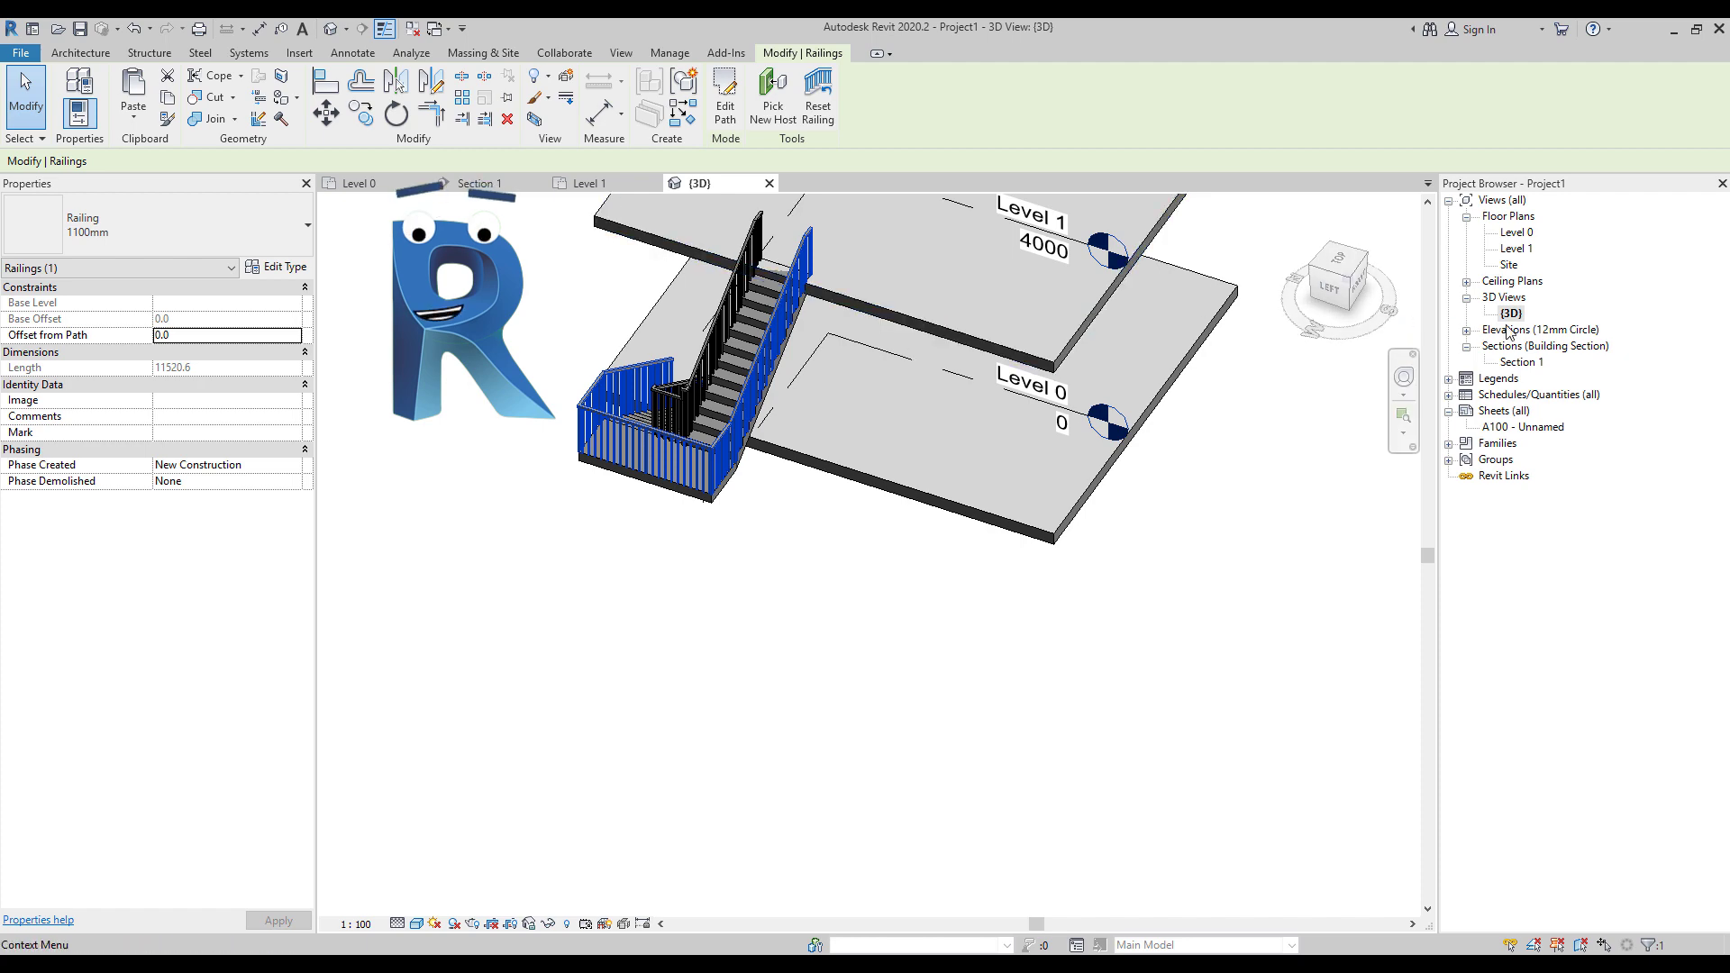
{"action": "double_click", "coordinate": [1528, 362]}
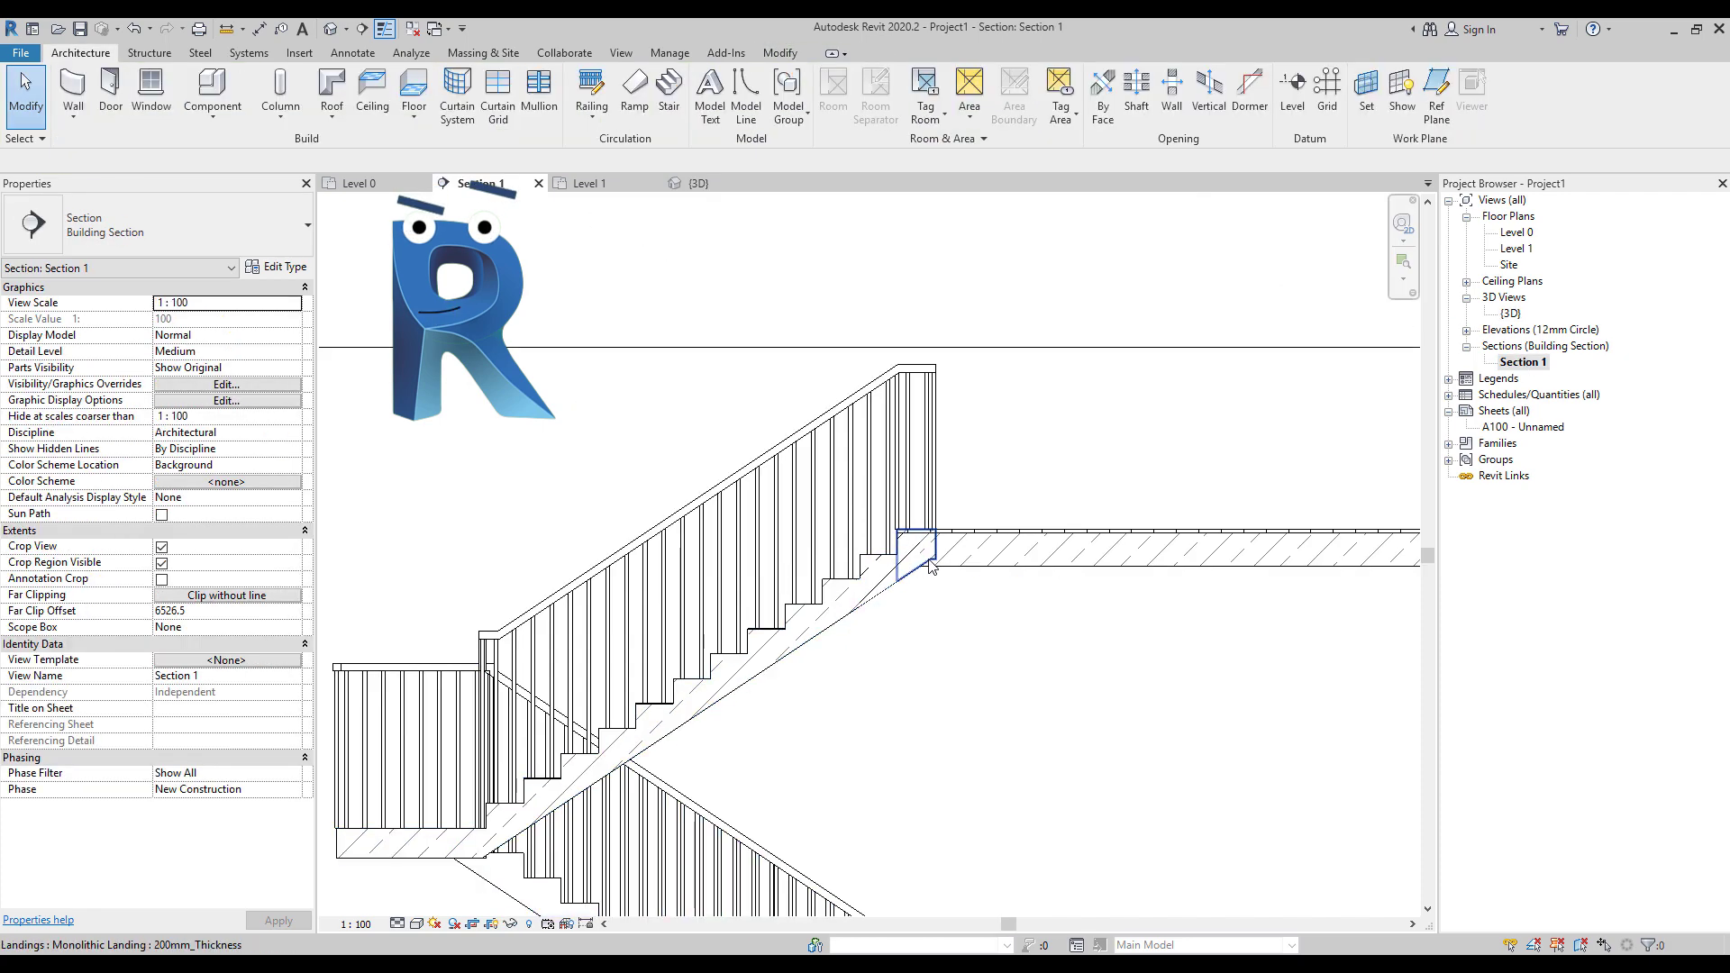
{"action": "left_click", "coordinate": [912, 581]}
{"action": "key", "text": "Escape"}
{"action": "scroll", "coordinate": [928, 598], "scroll_direction": "up", "scroll_amount": 6}
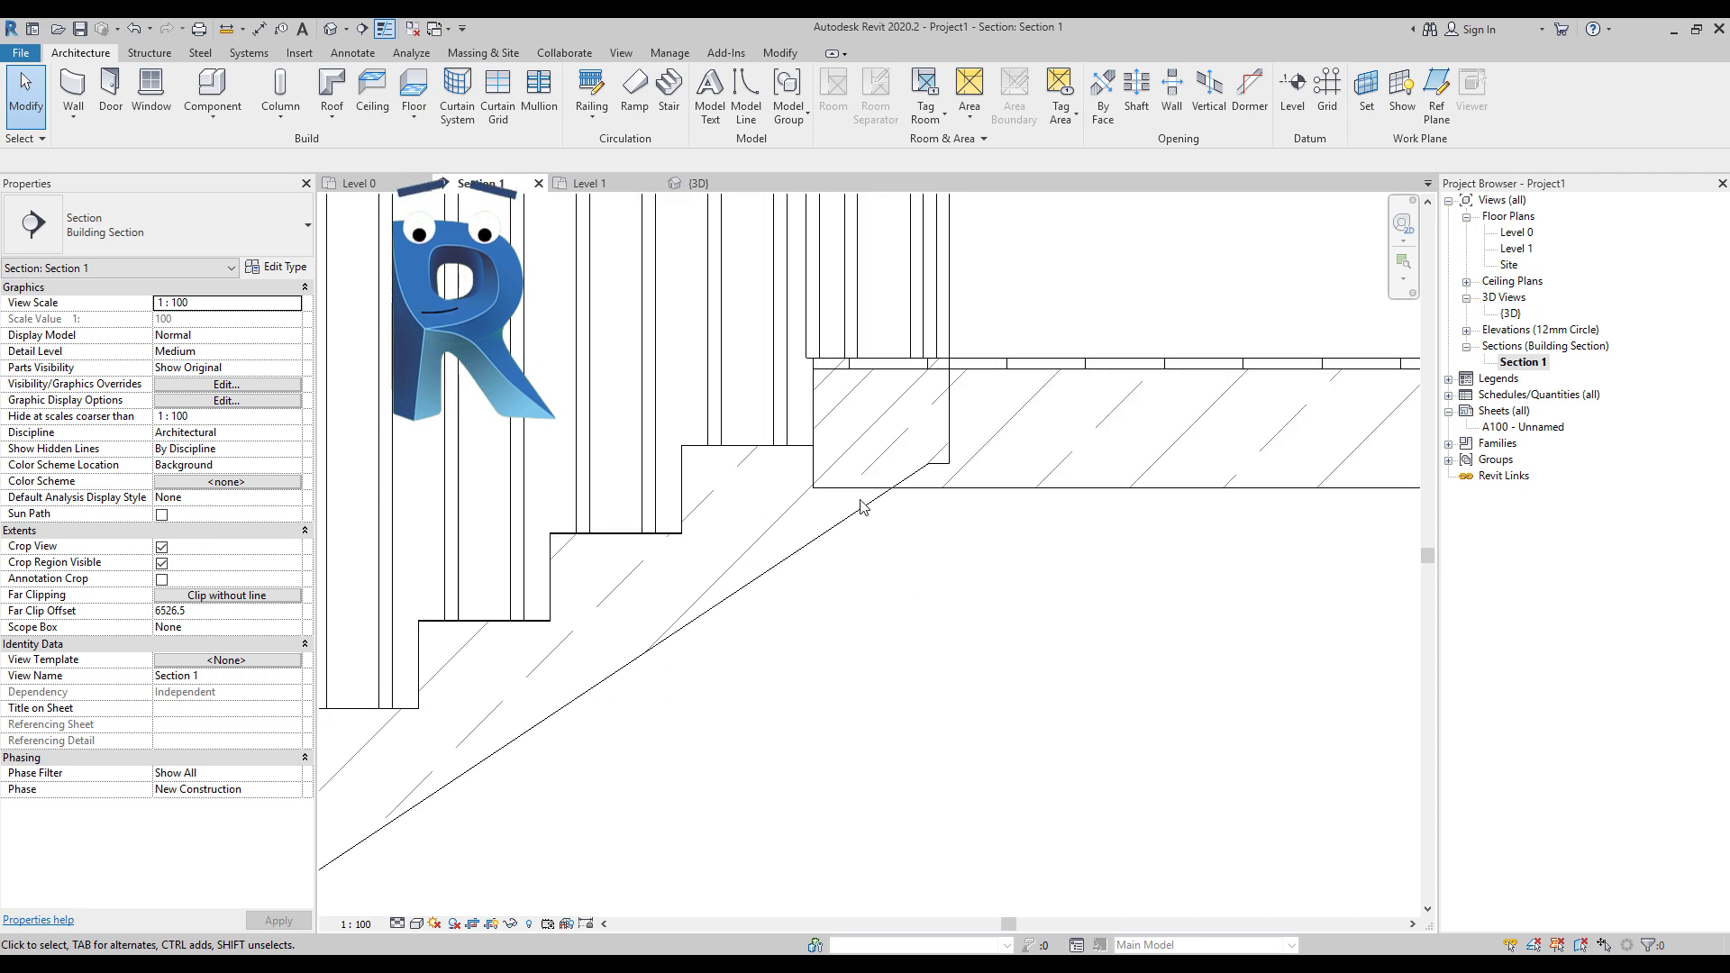
Step: Open the Level 1 floor's boundary for editing in the {3D} view and add boundary lines along the landing's edges
{"action": "key", "text": "ctrl+Tab"}
{"action": "left_click", "coordinate": [884, 426]}
{"action": "scroll", "coordinate": [753, 352], "scroll_direction": "up", "scroll_amount": 4}
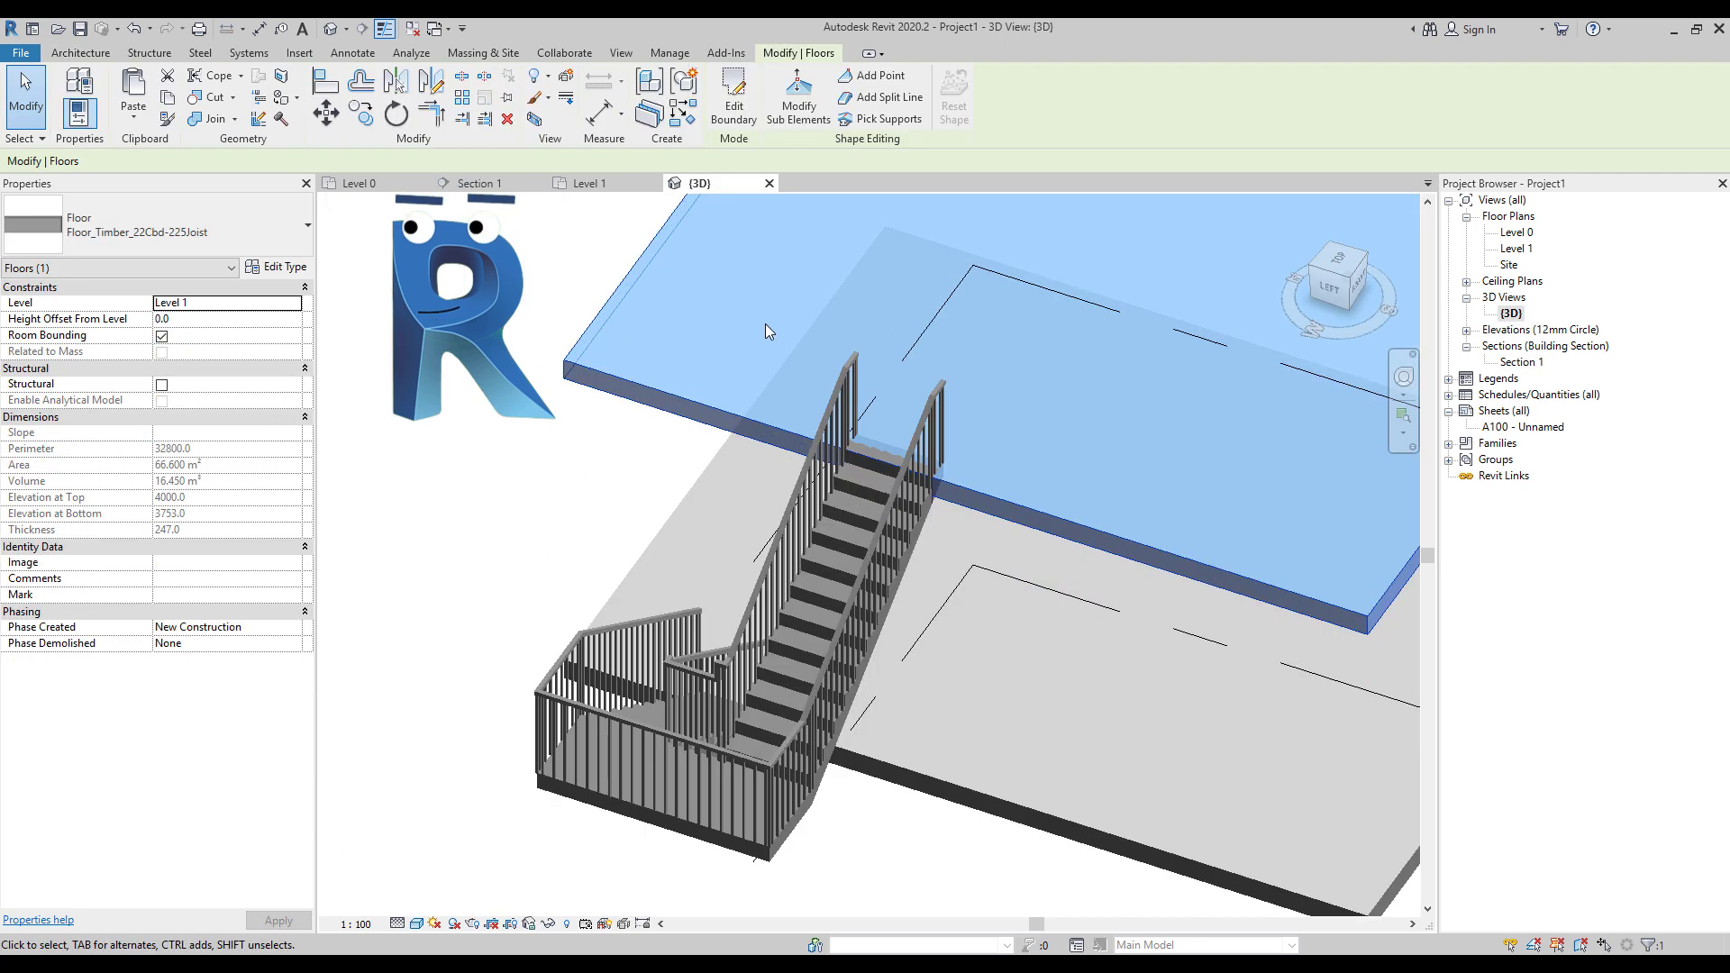
{"action": "left_click", "coordinate": [734, 98]}
{"action": "scroll", "coordinate": [939, 474], "scroll_direction": "up", "scroll_amount": 2}
{"action": "middle_click_drag", "start_coordinate": [939, 474], "coordinate": [971, 638], "text": "shift"}
{"action": "left_click", "coordinate": [895, 117]}
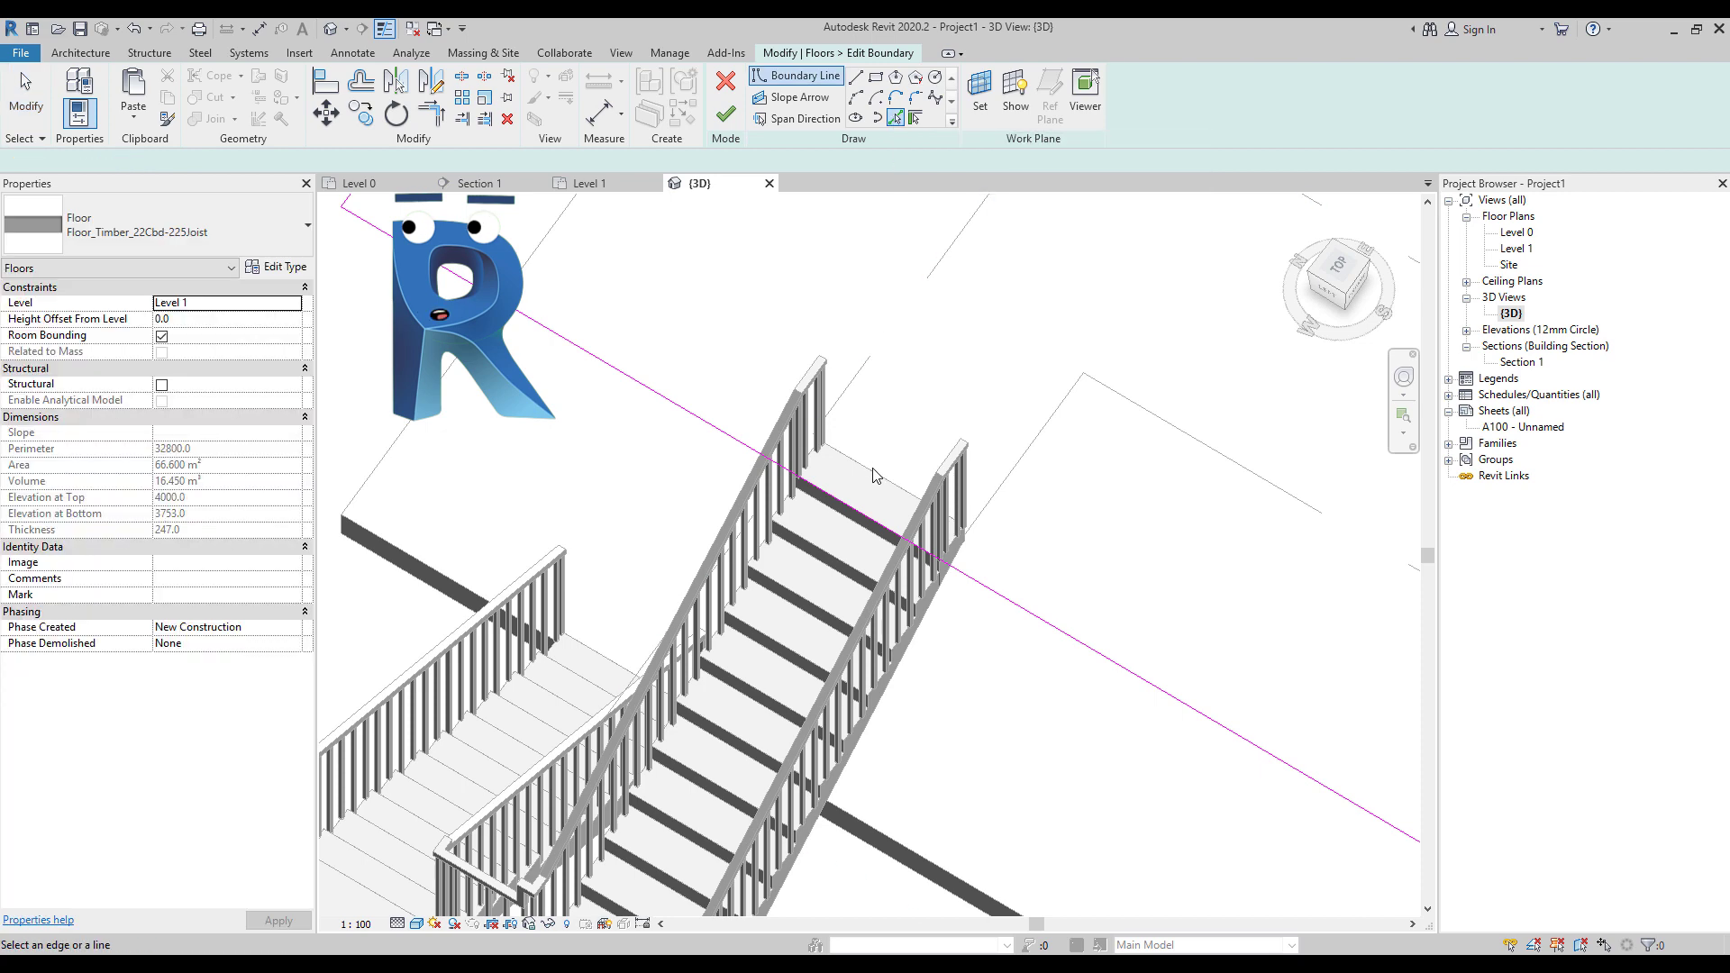
{"action": "left_click", "coordinate": [958, 554]}
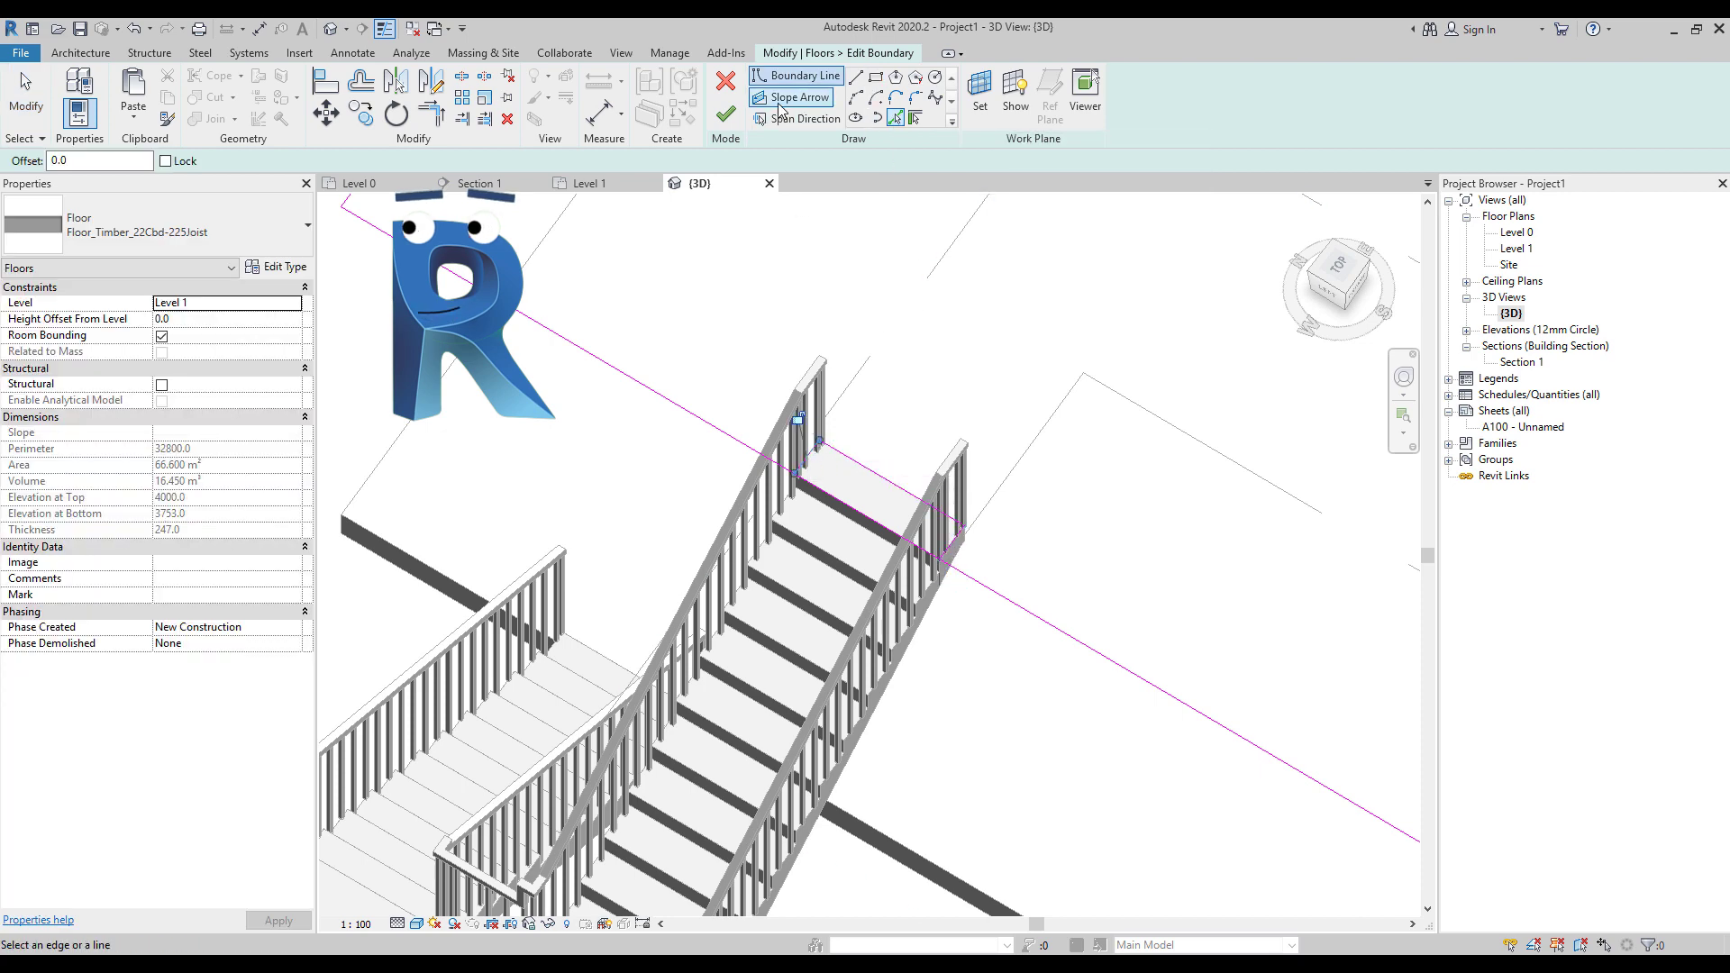
Step: Trim the floor boundary to the picked landing lines to form a notch around the landing, and finish the boundary
{"action": "left_click", "coordinate": [431, 114]}
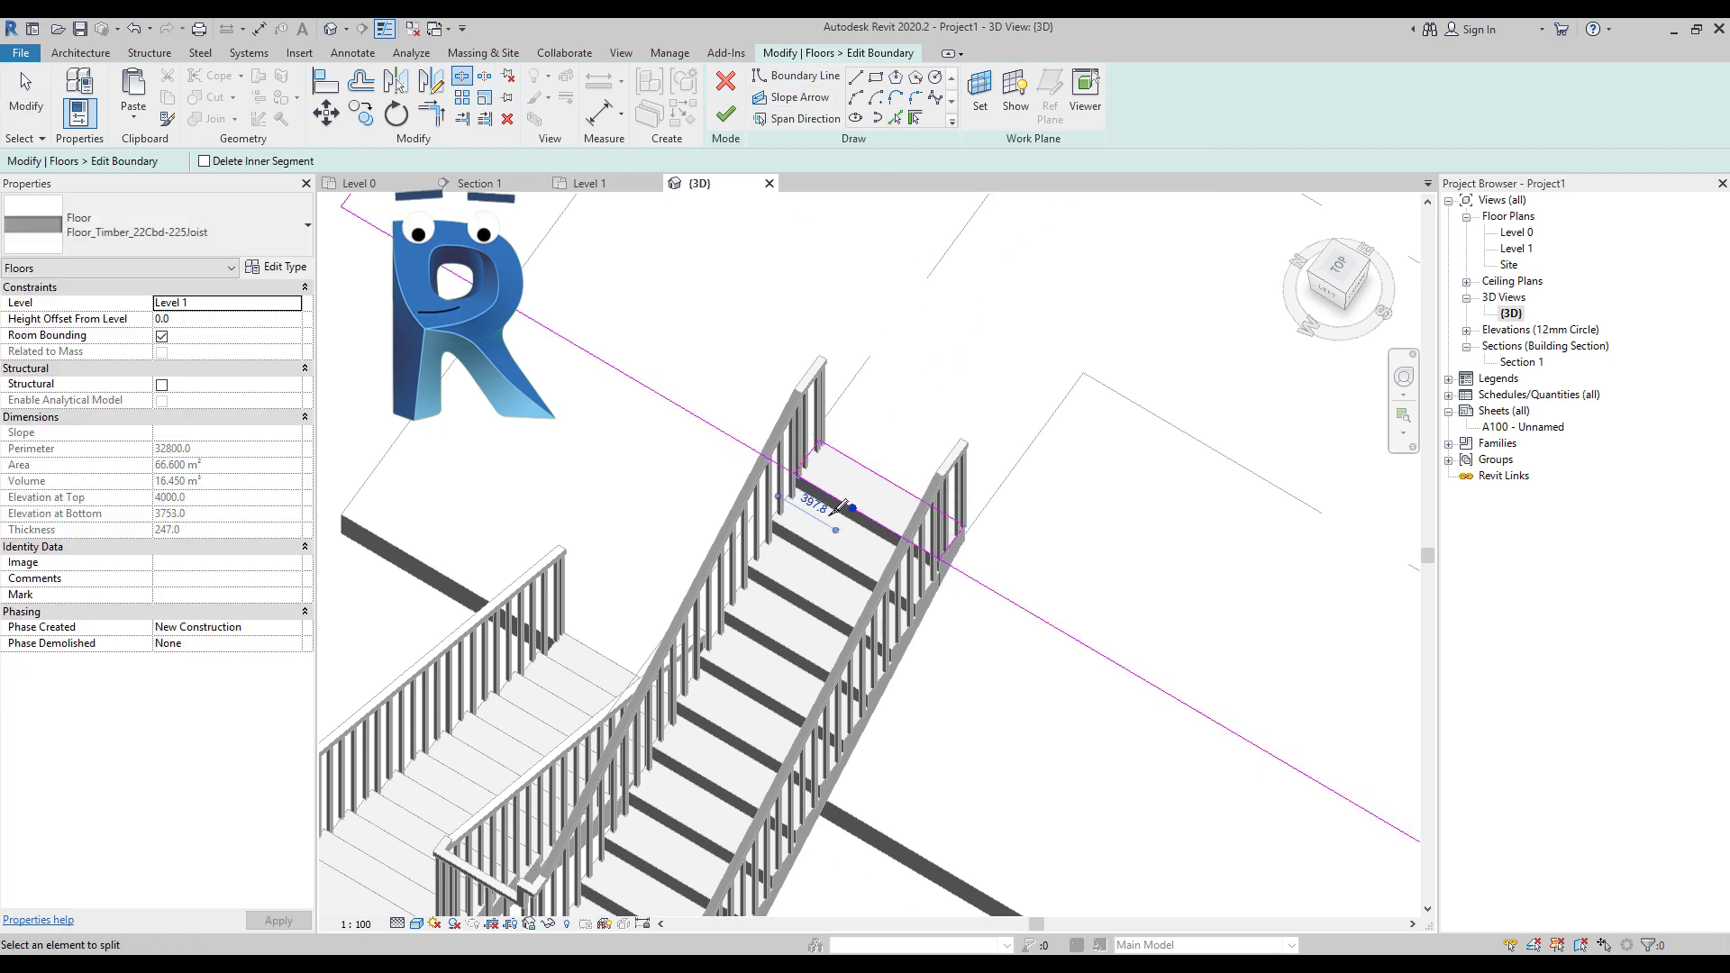
{"action": "left_click", "coordinate": [955, 543]}
{"action": "left_click", "coordinate": [991, 589]}
{"action": "left_click", "coordinate": [726, 115]}
{"action": "middle_click_drag", "start_coordinate": [1112, 638], "coordinate": [1553, 350], "text": "shift"}
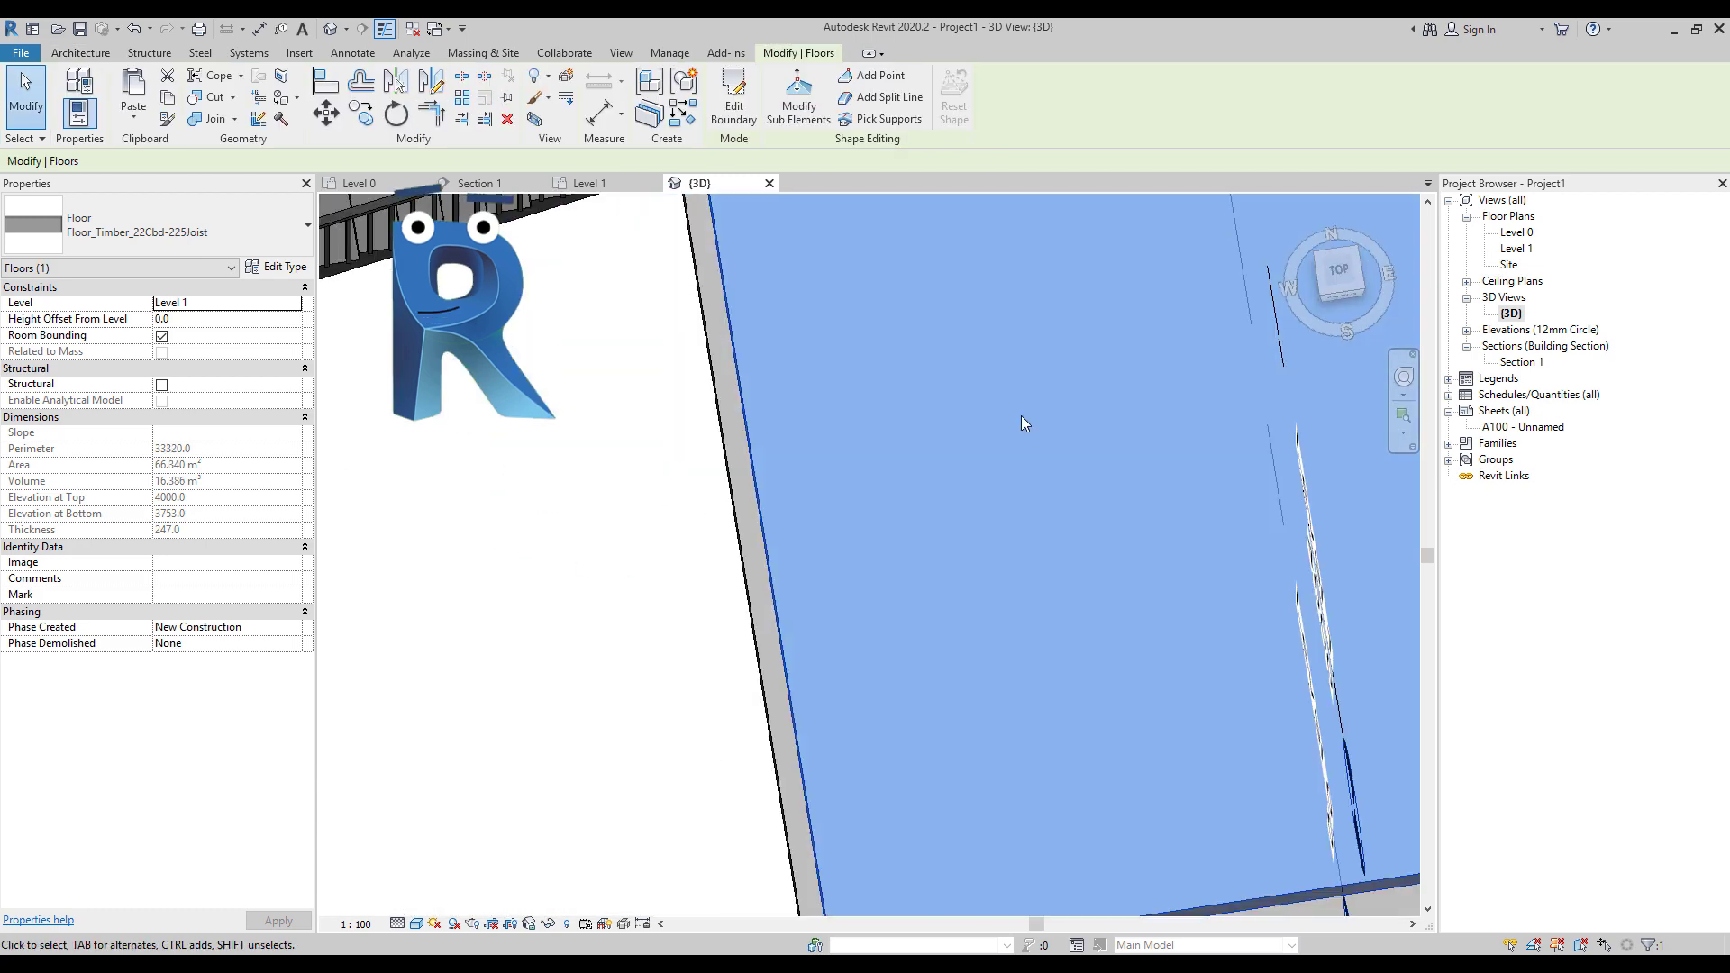
{"action": "scroll", "coordinate": [1022, 415], "scroll_direction": "down", "scroll_amount": 3}
Step: Open Section 1 and join the geometry of the Level 1 floor and the cast-in-place stair
{"action": "double_click", "coordinate": [1513, 362]}
{"action": "scroll", "coordinate": [1051, 601], "scroll_direction": "down", "scroll_amount": 3}
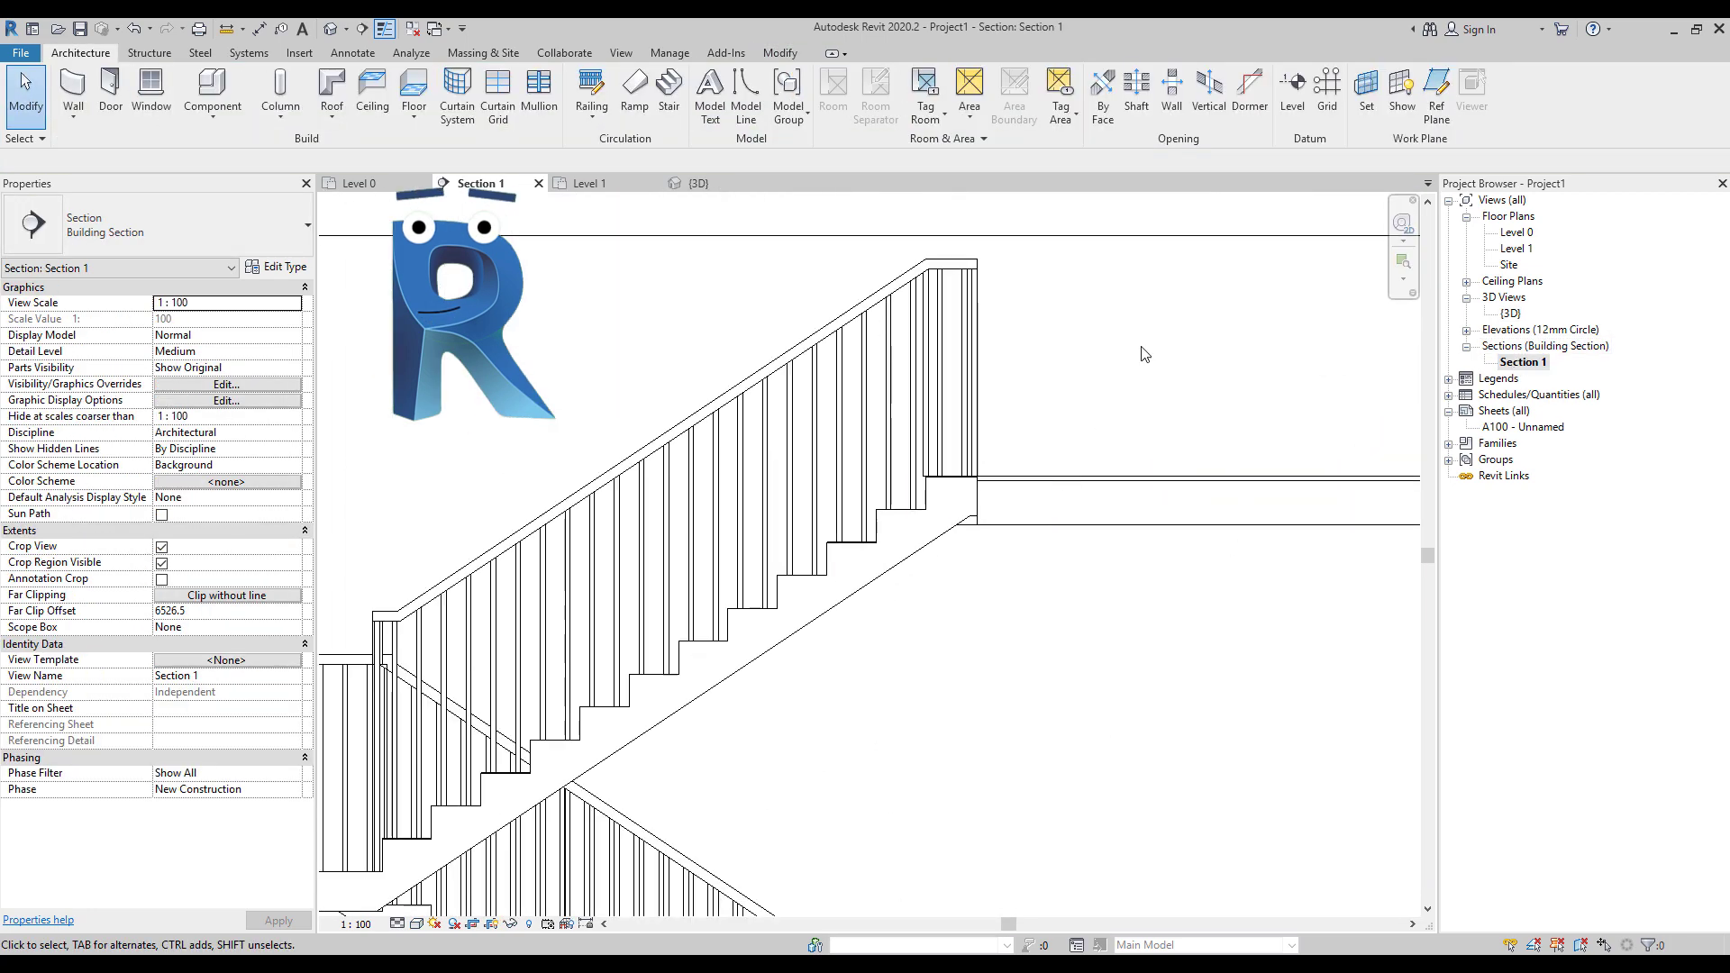
{"action": "scroll", "coordinate": [1088, 390], "scroll_direction": "down", "scroll_amount": 2}
{"action": "left_click", "coordinate": [780, 54]}
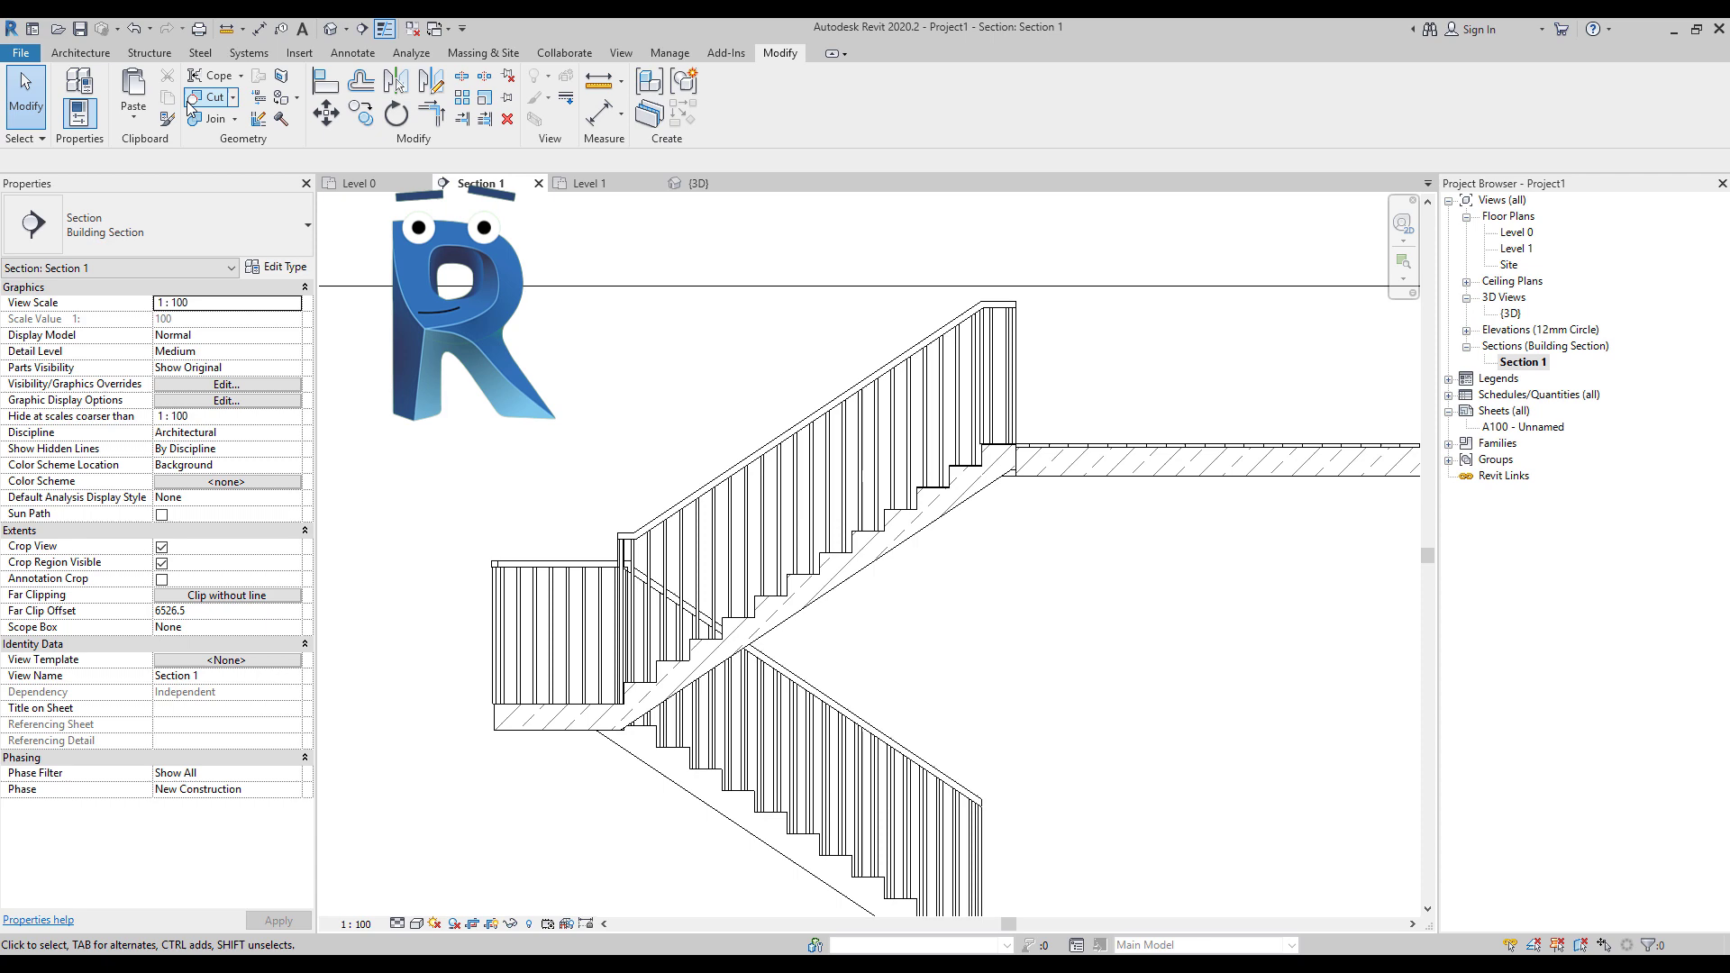
{"action": "left_click", "coordinate": [213, 118]}
{"action": "scroll", "coordinate": [1037, 451], "scroll_direction": "up", "scroll_amount": 3}
{"action": "left_click", "coordinate": [1037, 452]}
{"action": "scroll", "coordinate": [980, 462], "scroll_direction": "up", "scroll_amount": 2}
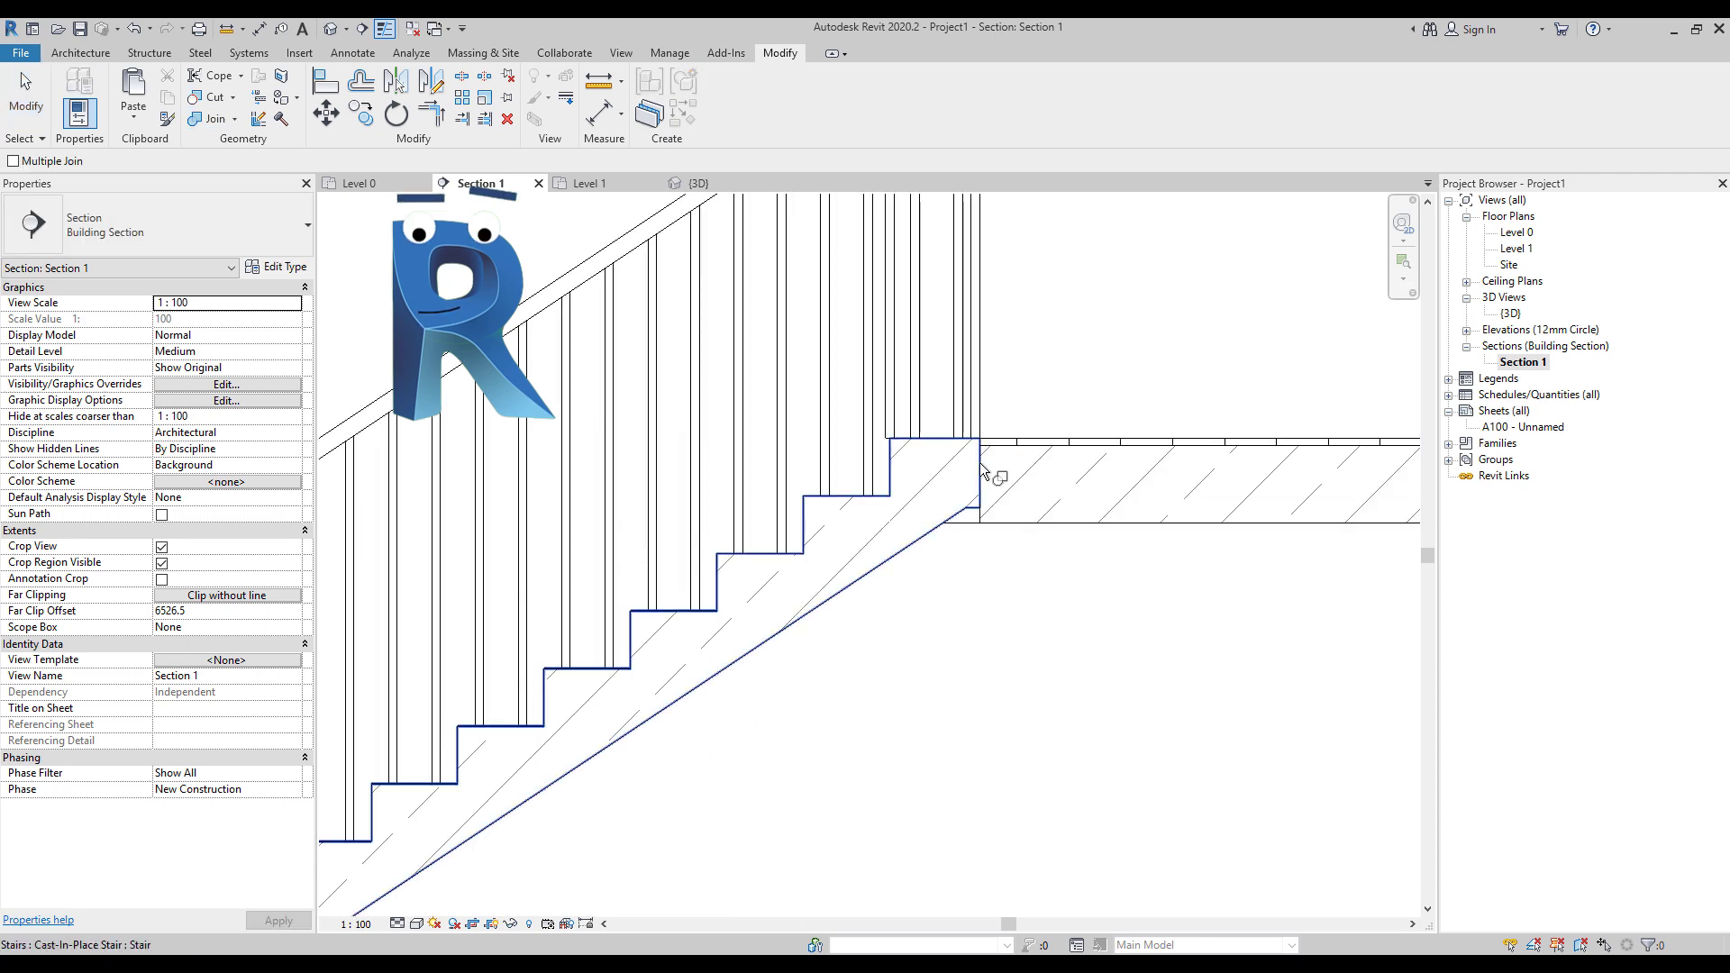
{"action": "left_click", "coordinate": [980, 462]}
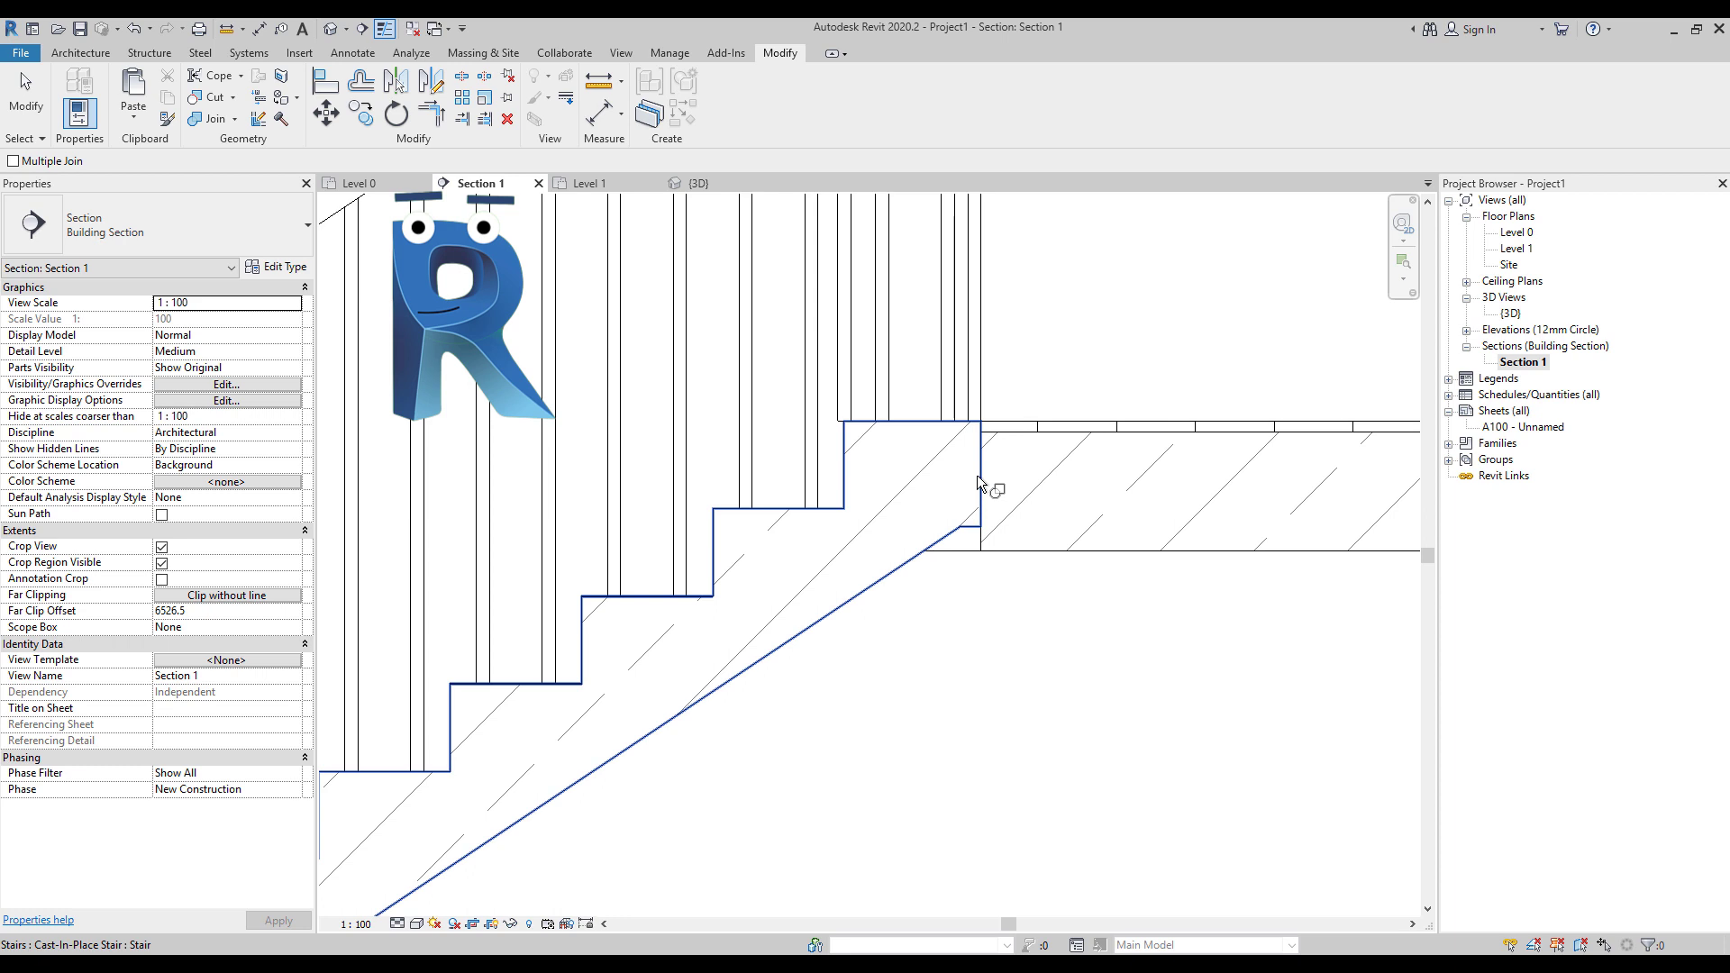
Step: Override the landing's far end edge on the Level 1 plan to <Invisible lines> with the Linework tool
{"action": "double_click", "coordinate": [1517, 250]}
{"action": "scroll", "coordinate": [1053, 438], "scroll_direction": "up", "scroll_amount": 2}
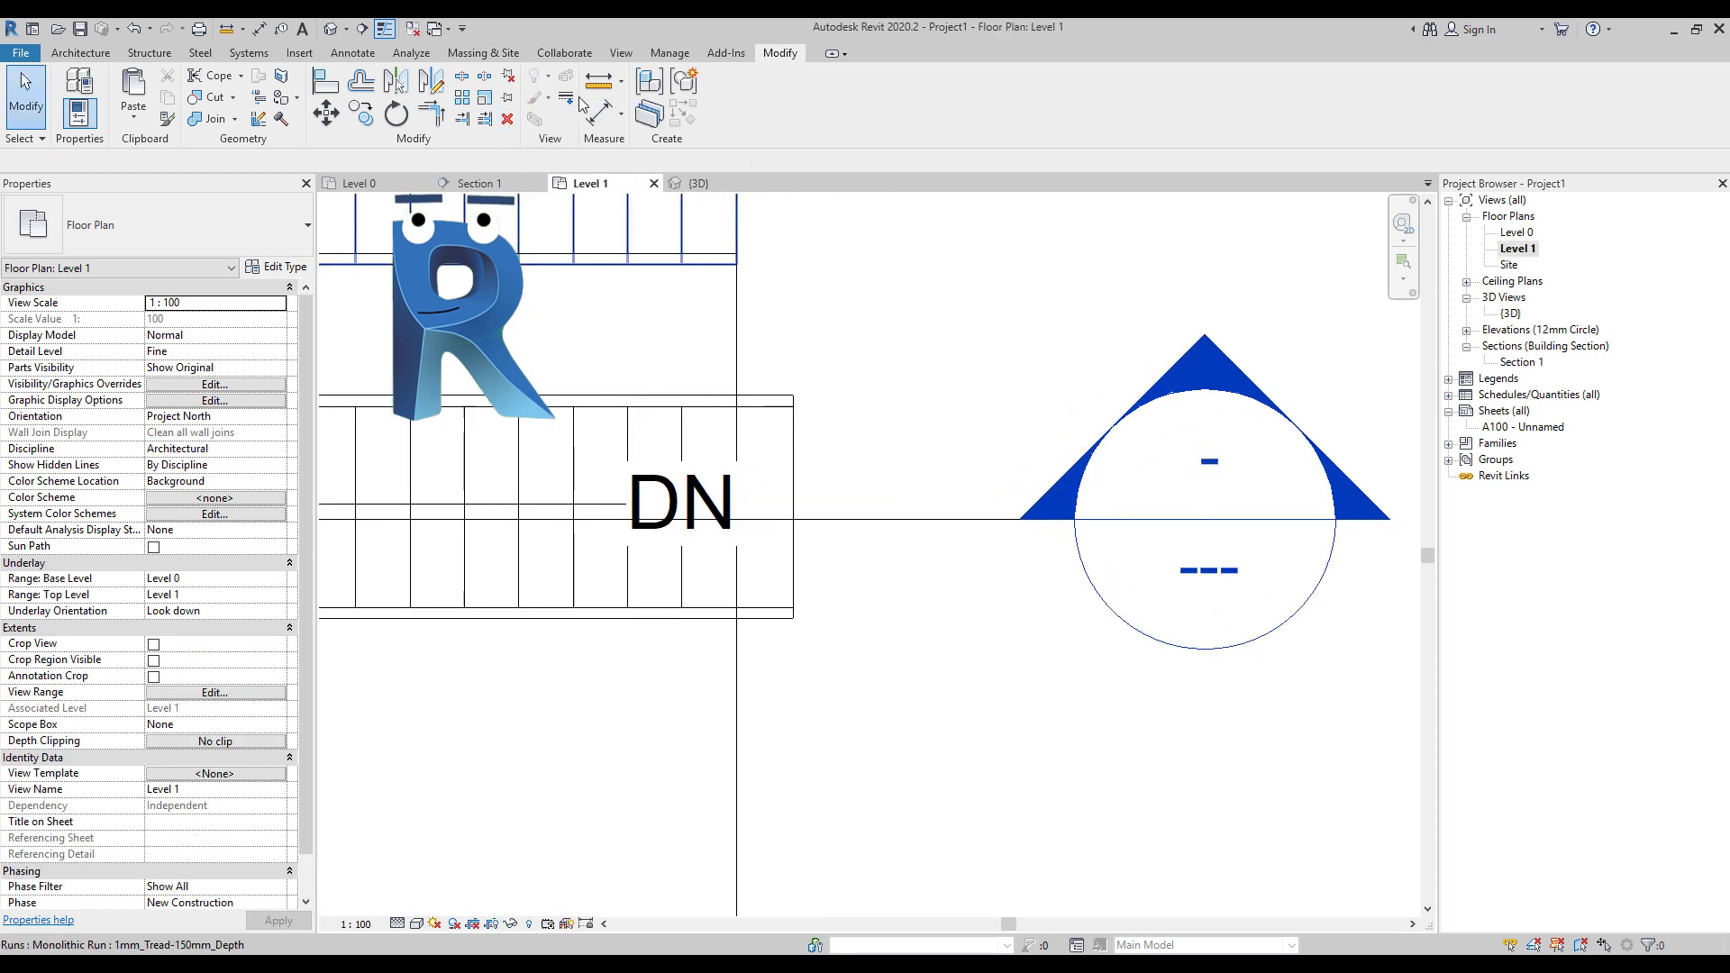
{"action": "left_click", "coordinate": [568, 99]}
{"action": "left_click", "coordinate": [775, 106]}
{"action": "left_click", "coordinate": [766, 235]}
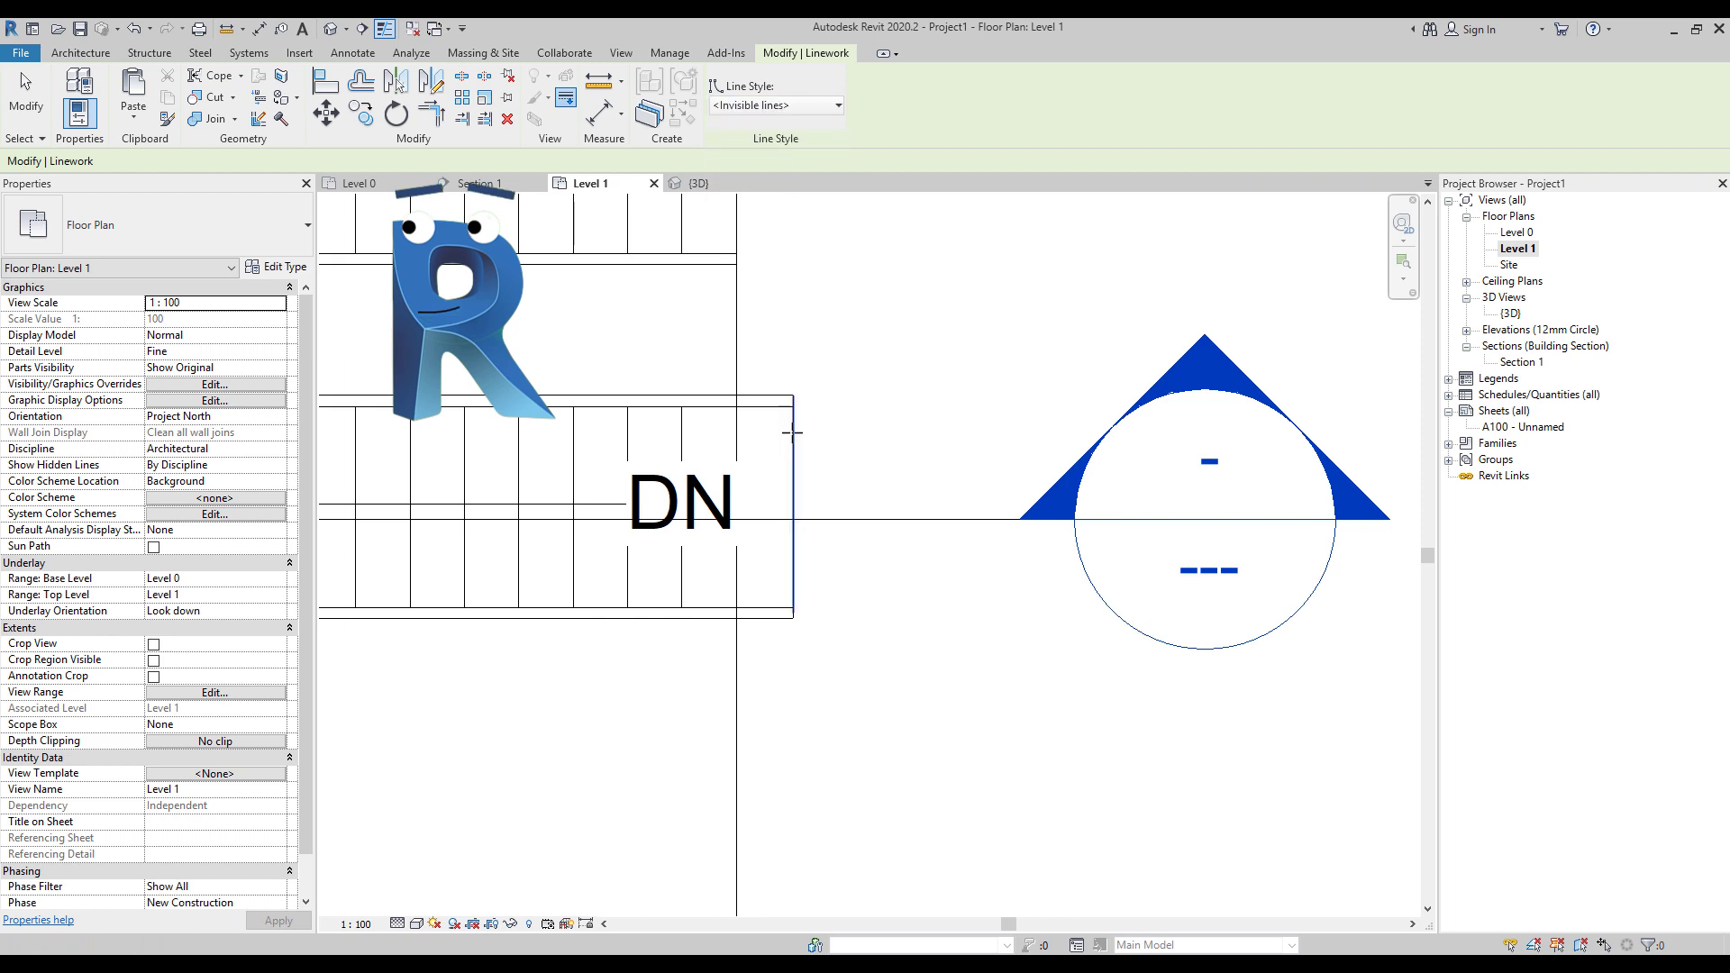
{"action": "left_click", "coordinate": [792, 434]}
{"action": "right_click", "coordinate": [597, 732]}
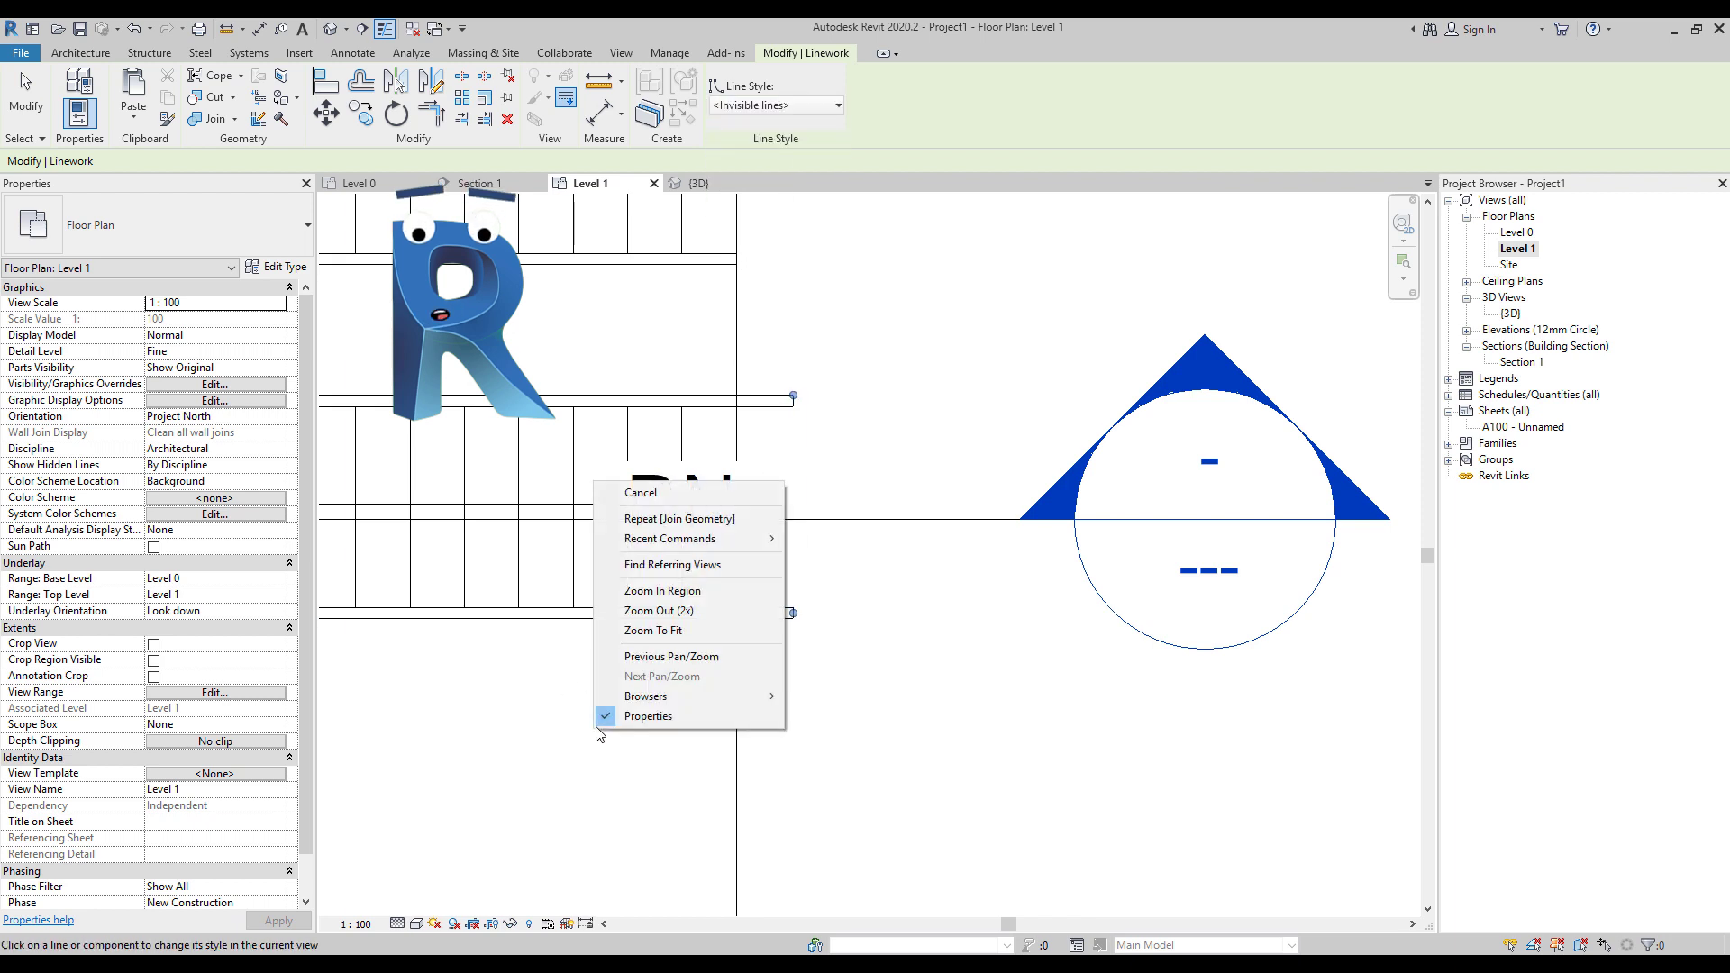
{"action": "key", "text": "Escape"}
{"action": "scroll", "coordinate": [517, 690], "scroll_direction": "down", "scroll_amount": 3}
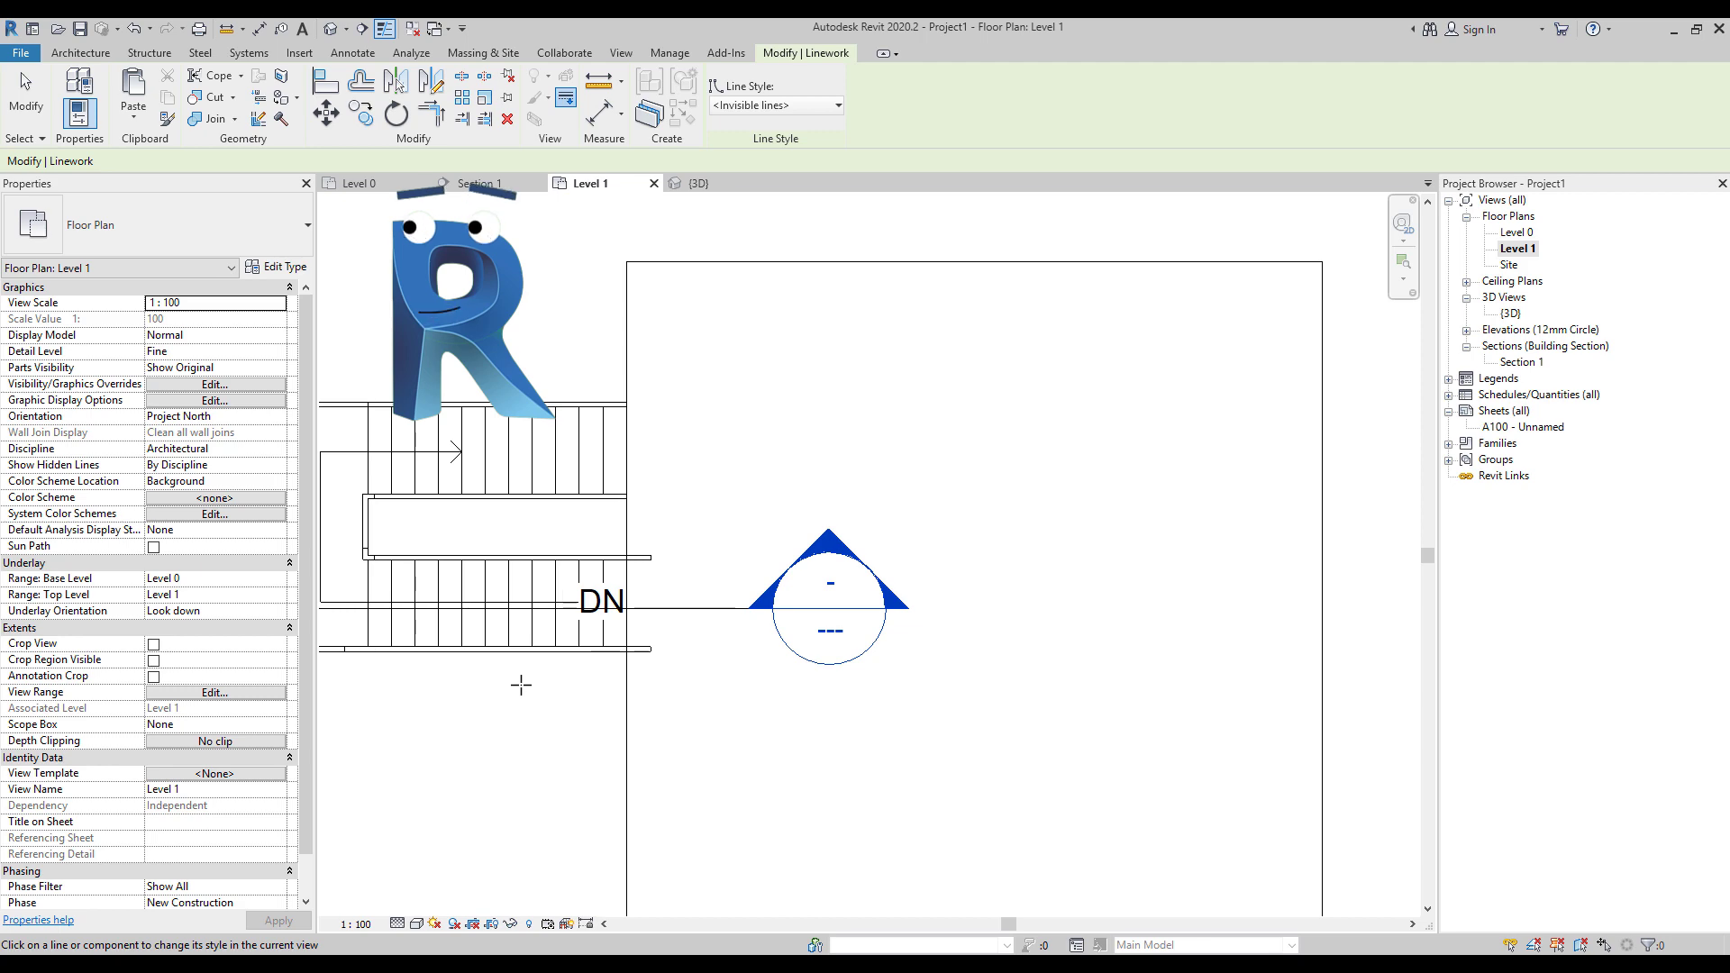
{"action": "key", "text": "Escape"}
Step: Remove the short path segments beside the landing from the outer and inner railings so both stop at the floor edge
{"action": "double_click", "coordinate": [629, 658]}
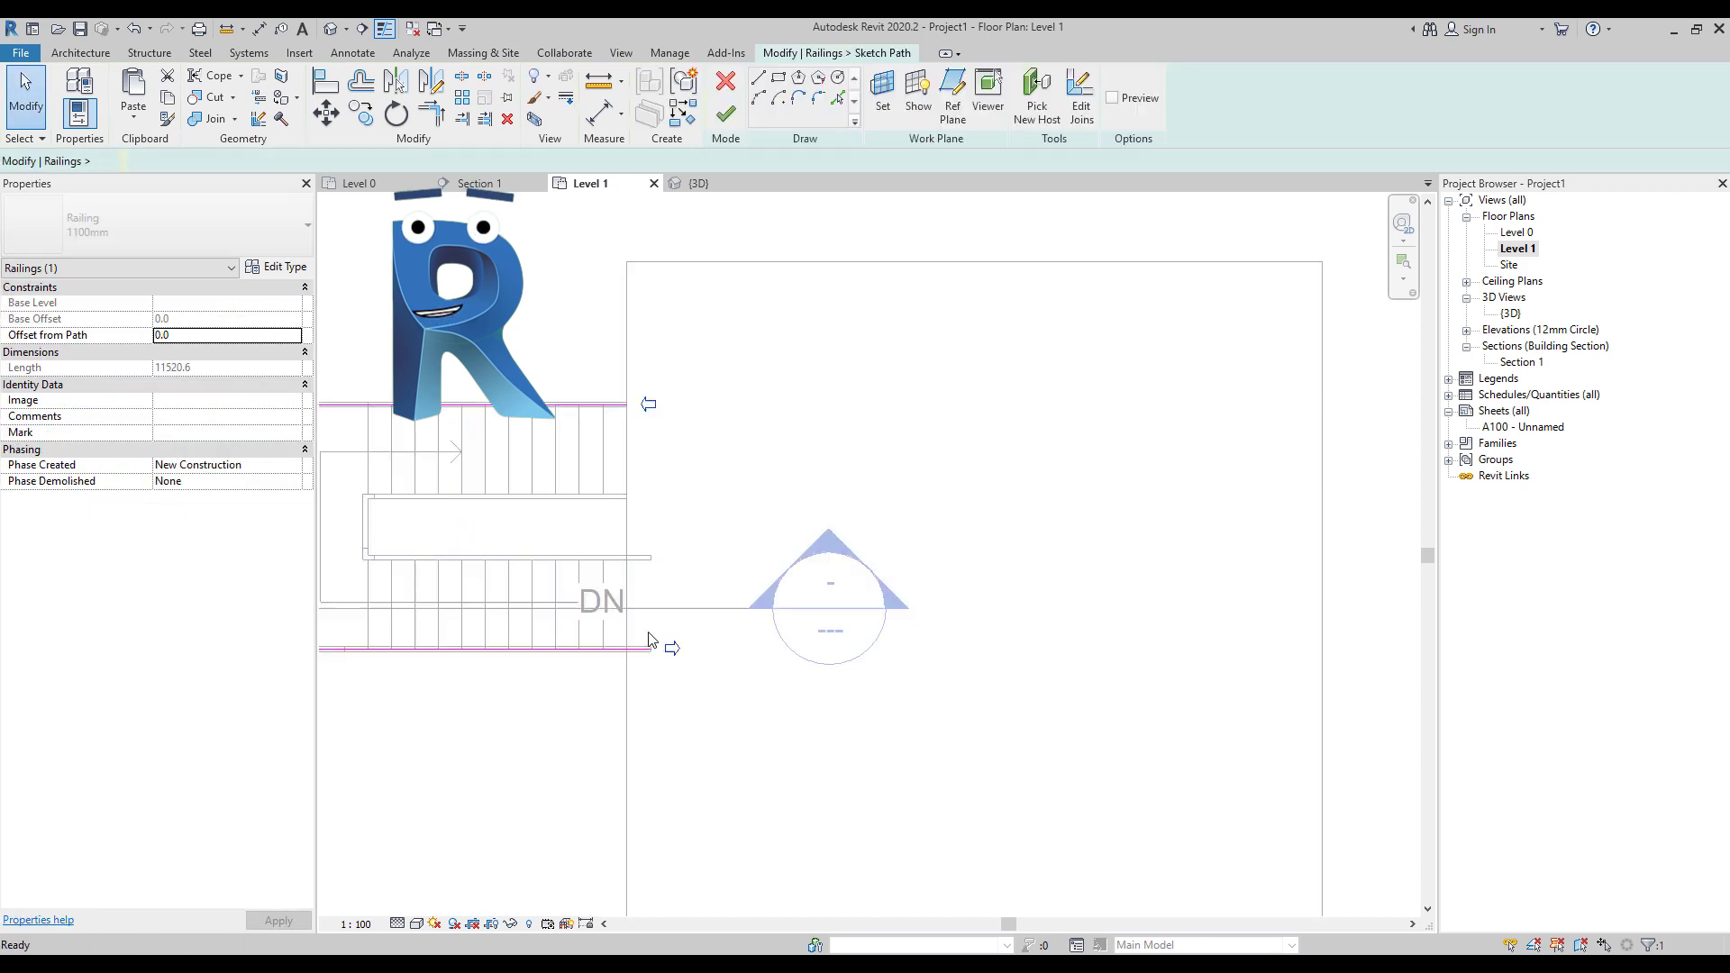
{"action": "left_click", "coordinate": [726, 114]}
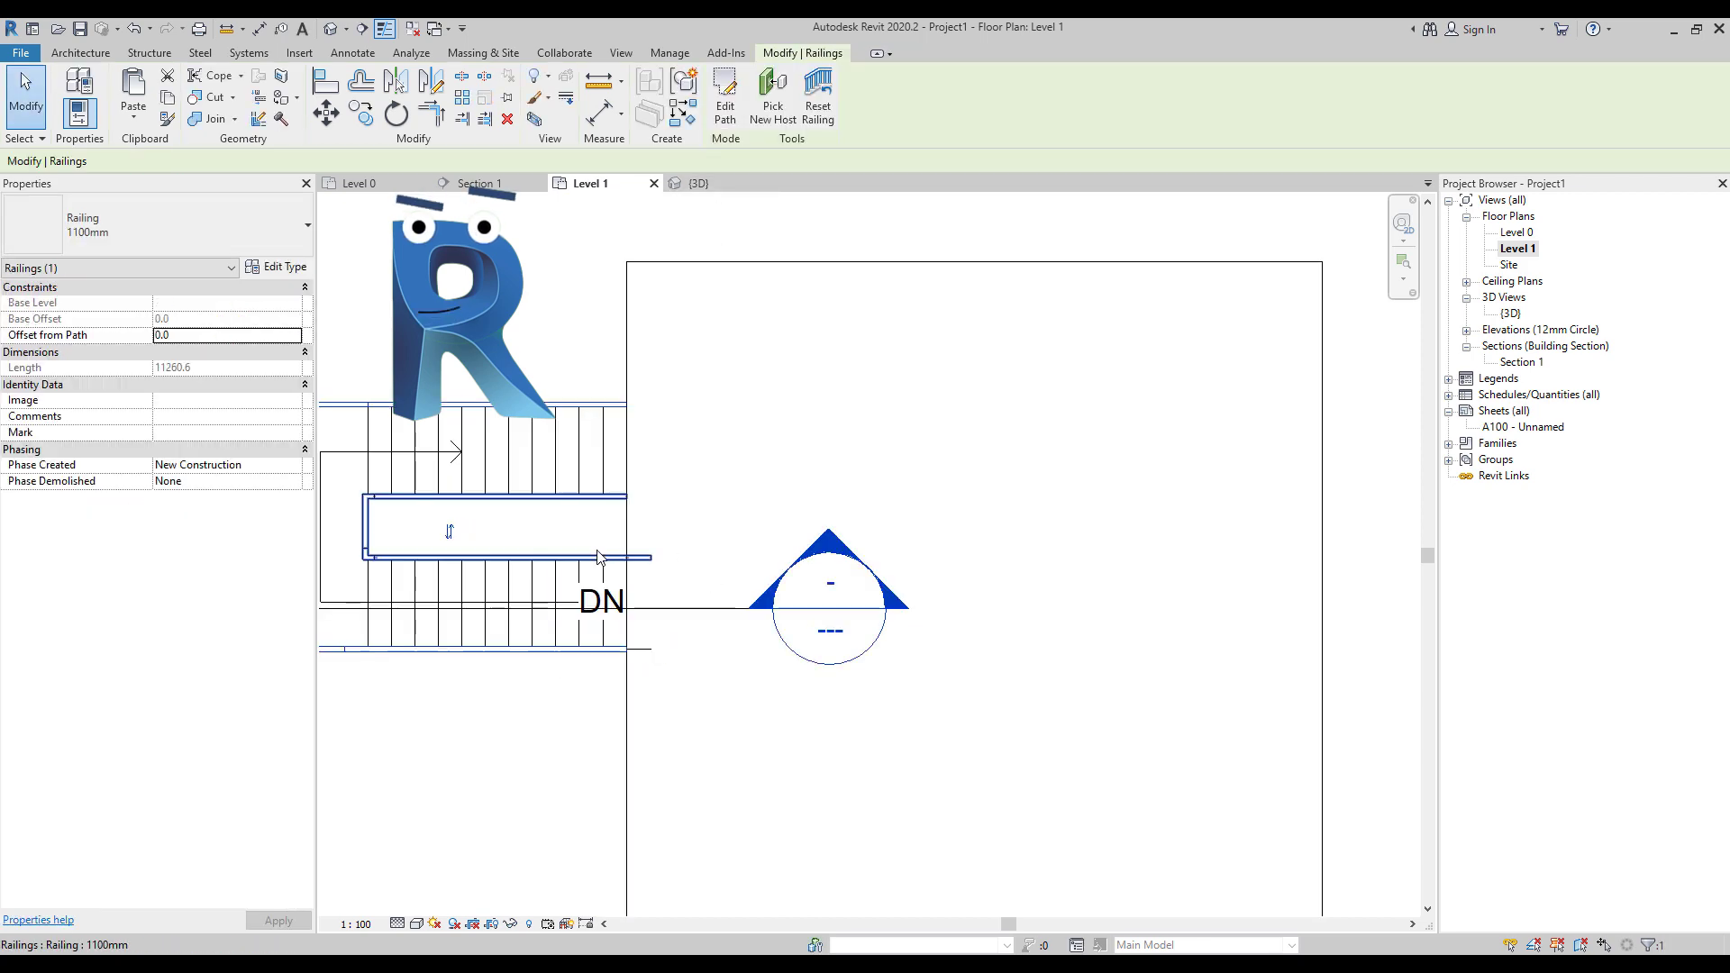
{"action": "double_click", "coordinate": [643, 557]}
{"action": "left_click", "coordinate": [642, 556]}
{"action": "key", "text": "Delete"}
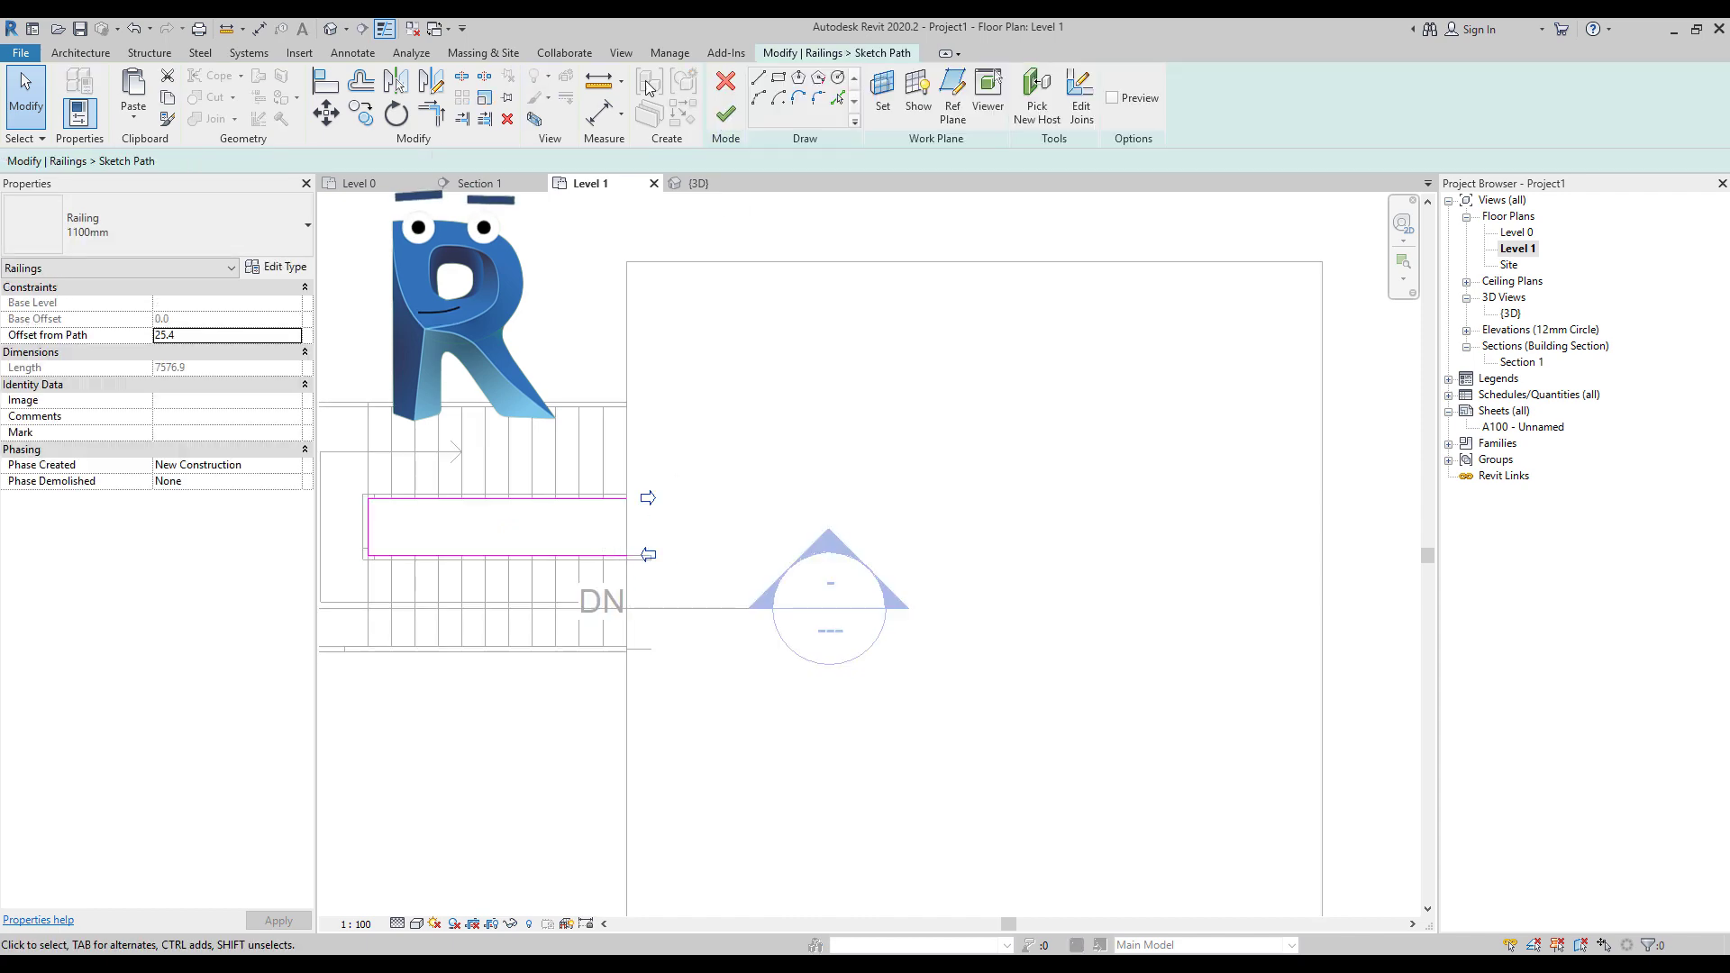
{"action": "left_click", "coordinate": [726, 114]}
Step: Override the landing's remaining side edges on the plan to <Invisible lines> with Linework, and return to the {3D} view
{"action": "key", "text": "l"}
{"action": "key", "text": "w"}
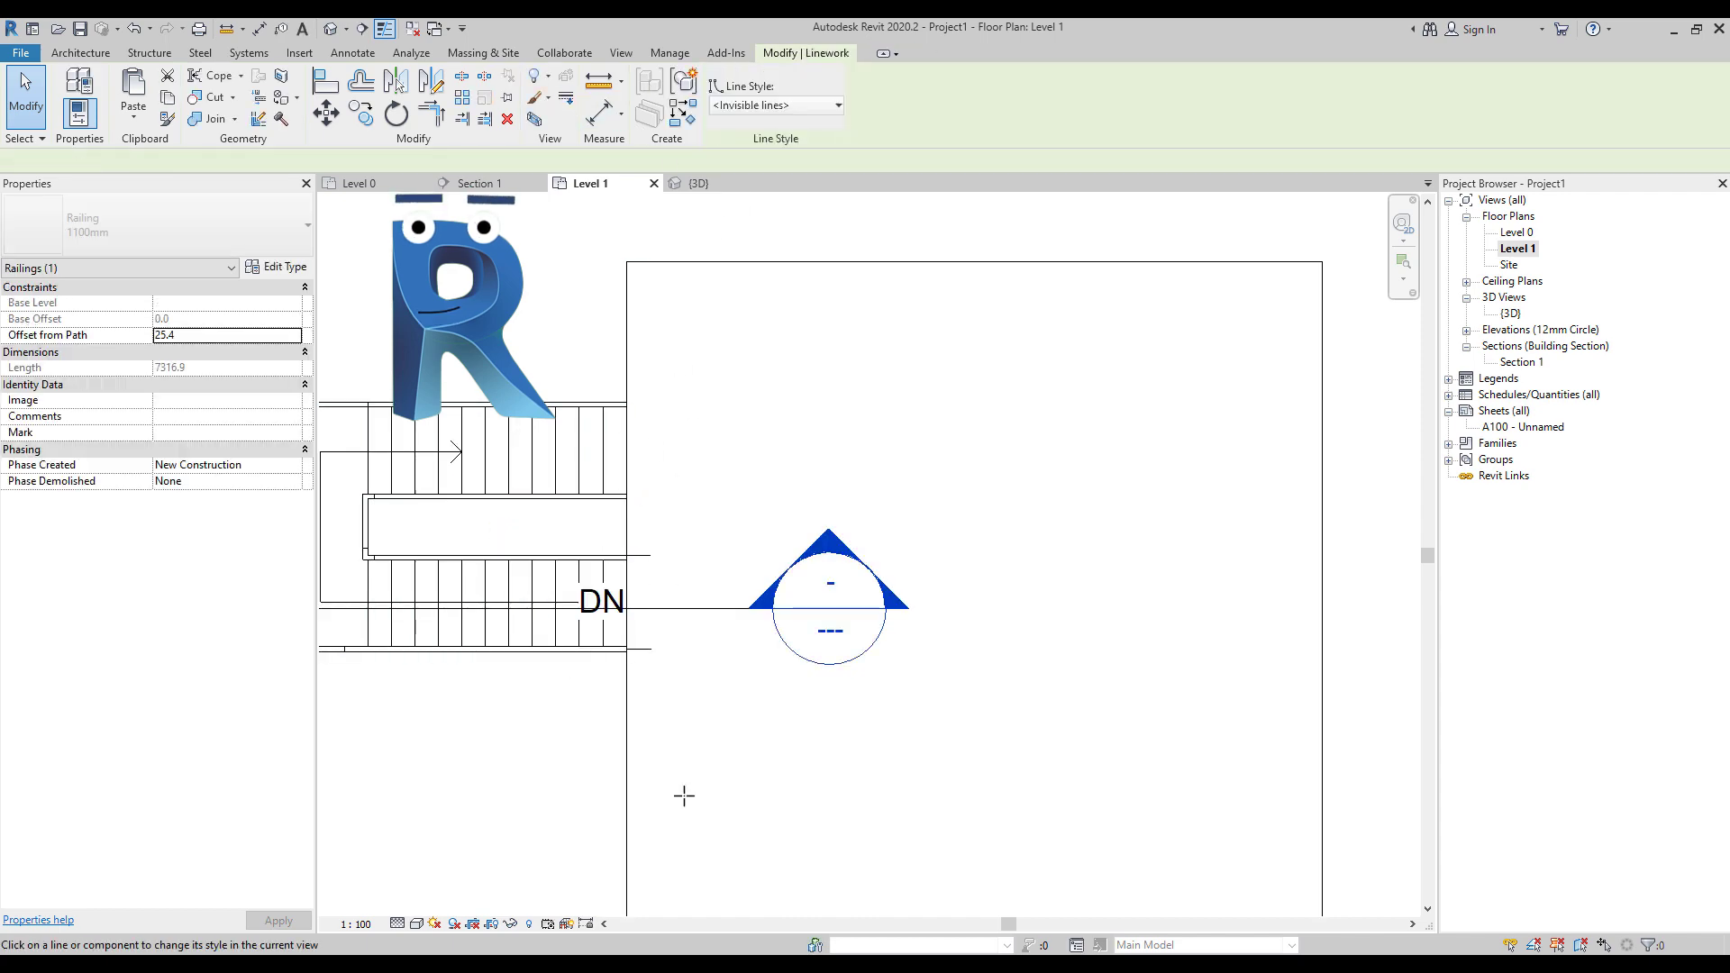
{"action": "left_click", "coordinate": [648, 631]}
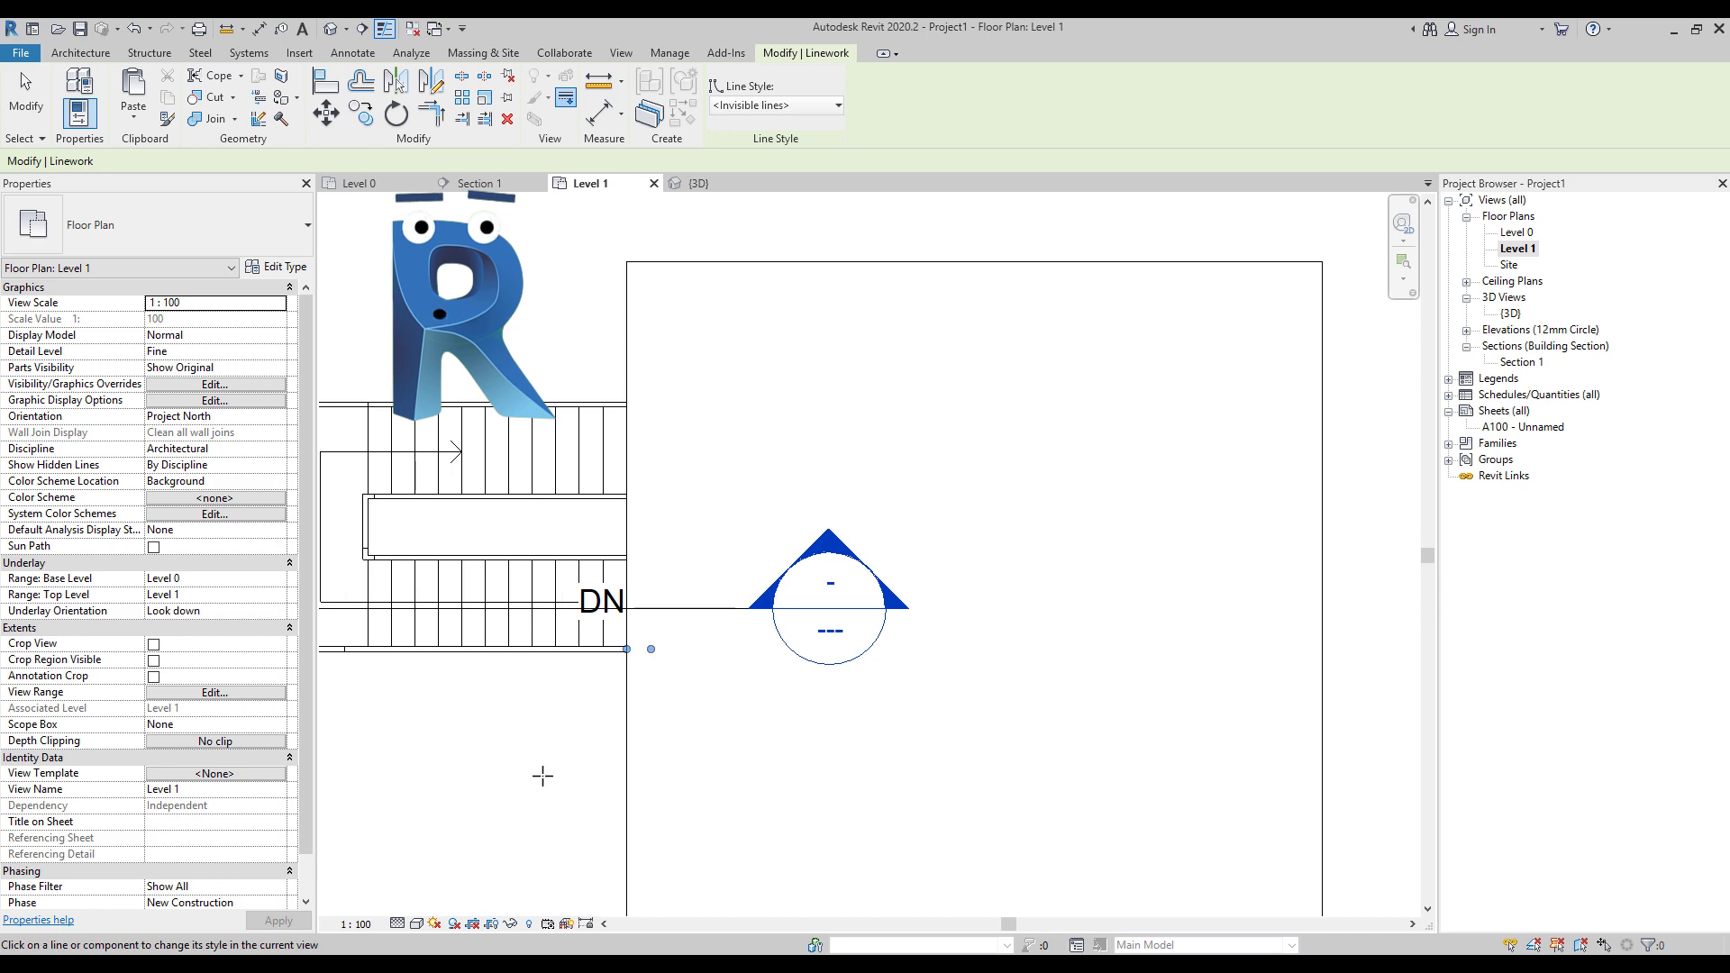
{"action": "double_click", "coordinate": [1510, 314]}
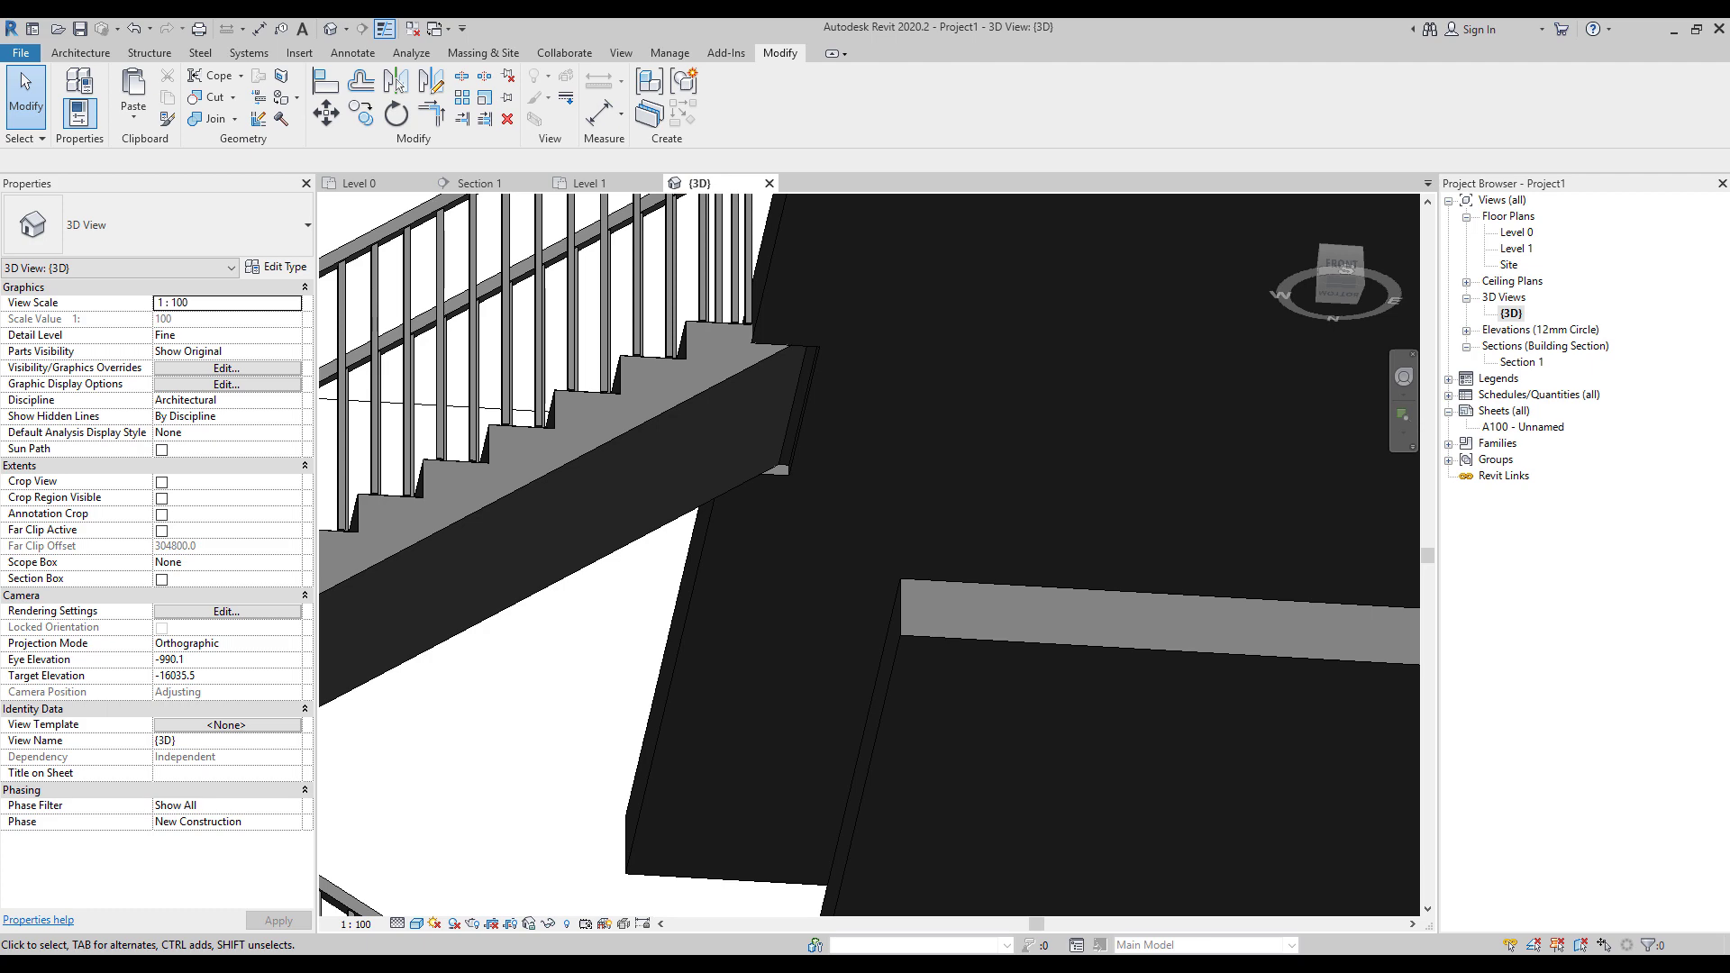
{"action": "scroll", "coordinate": [803, 464], "scroll_direction": "down", "scroll_amount": 6}
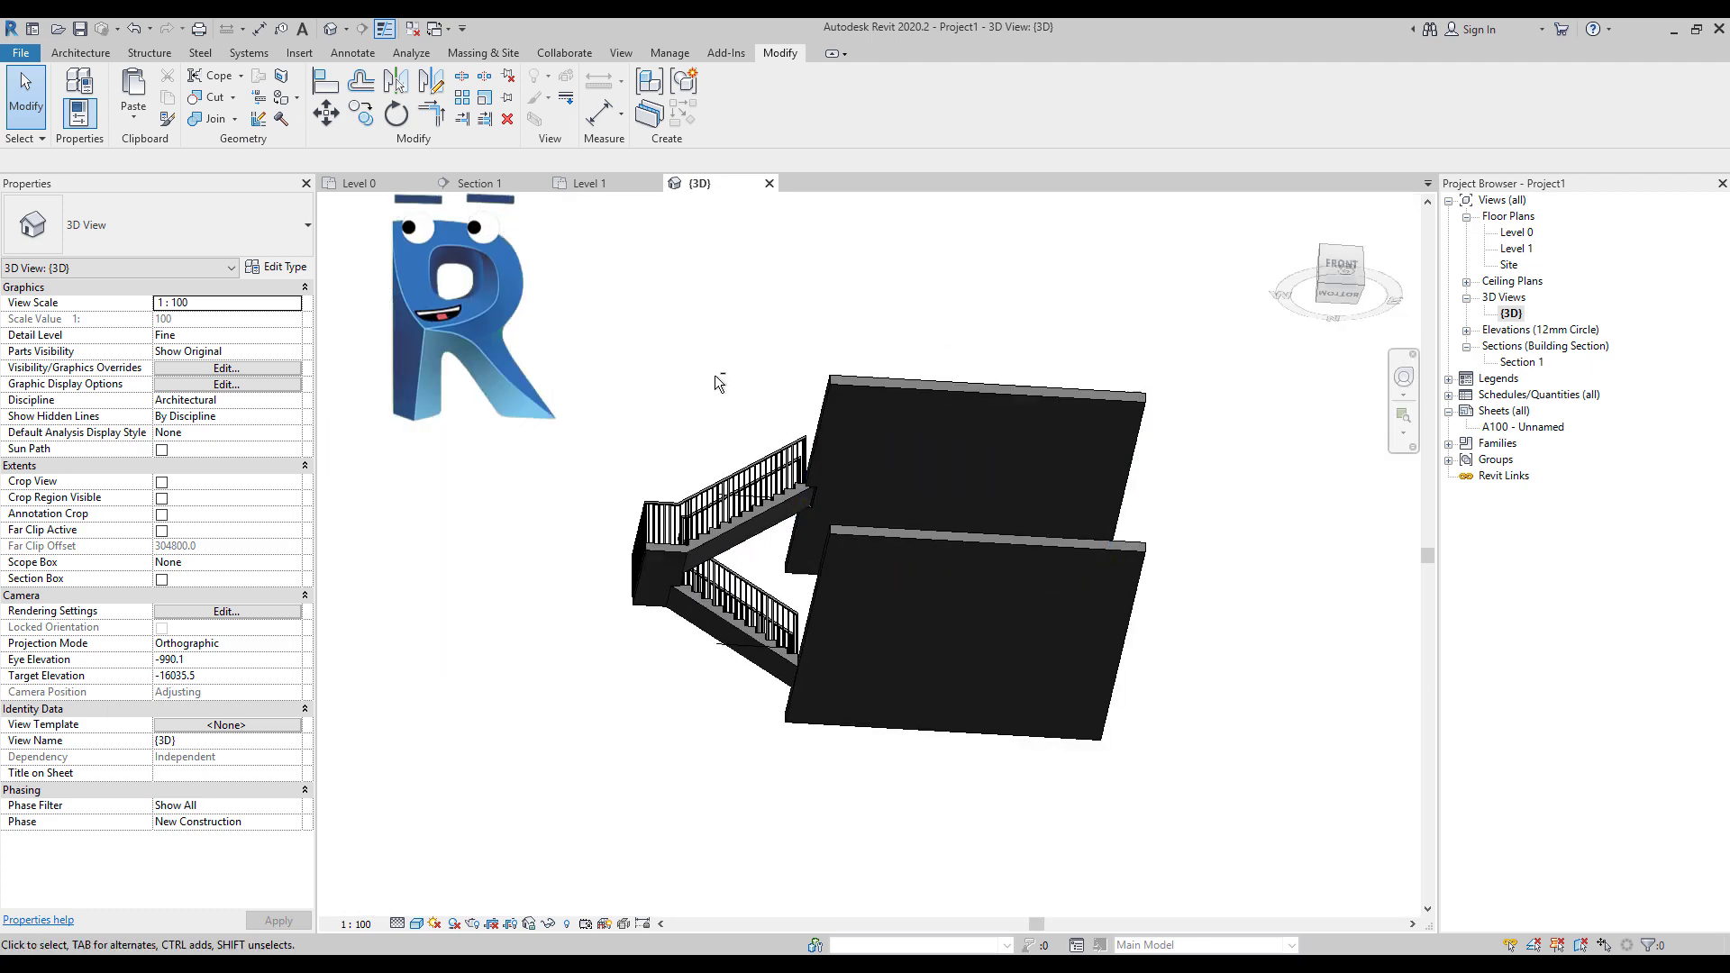
Step: Temporarily isolate the cast-in-place stair, without its railings and floors, in the 3D view
{"action": "middle_click_drag", "start_coordinate": [718, 382], "coordinate": [811, 558], "text": "shift"}
{"action": "scroll", "coordinate": [812, 424], "scroll_direction": "up", "scroll_amount": 3}
{"action": "left_click", "coordinate": [816, 415]}
{"action": "left_click", "coordinate": [547, 924]}
{"action": "left_click", "coordinate": [597, 861]}
{"action": "middle_click_drag", "start_coordinate": [783, 738], "coordinate": [782, 631], "text": "shift"}
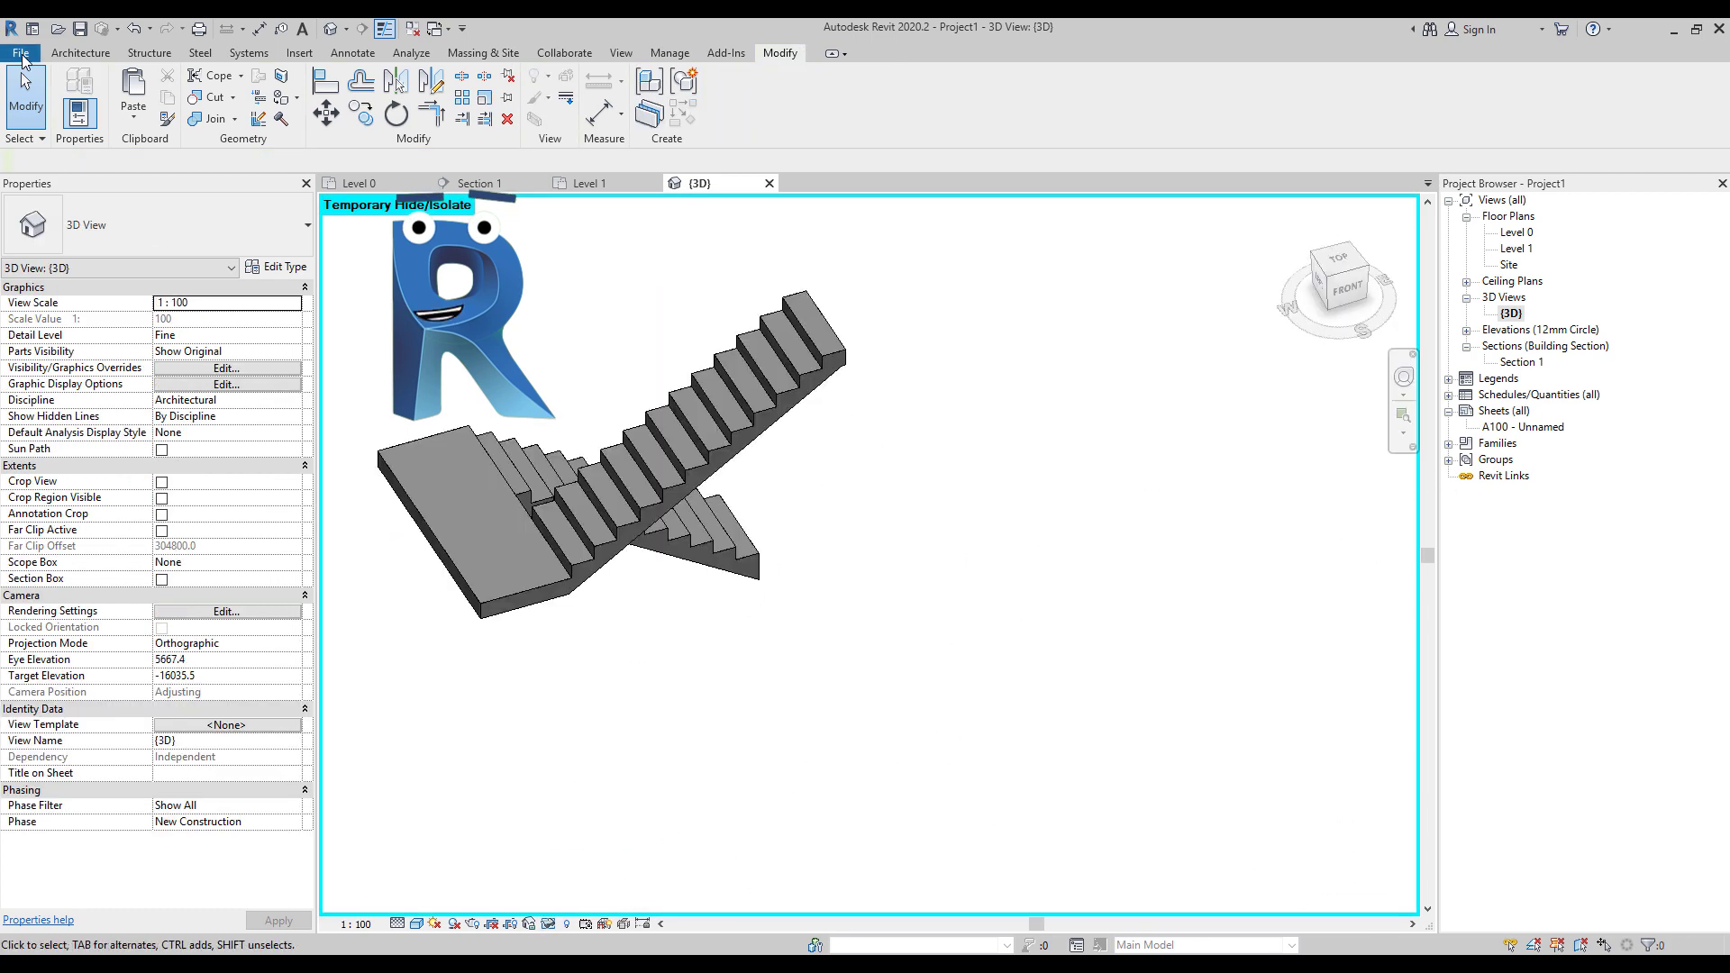
Step: Export the isolated stair view as an ACIS SAT file named STAIRS to the Desktop
{"action": "left_click", "coordinate": [20, 53]}
{"action": "mouse_move", "coordinate": [85, 313]}
{"action": "mouse_move", "coordinate": [288, 127]}
{"action": "left_click", "coordinate": [429, 200]}
{"action": "left_click", "coordinate": [970, 710]}
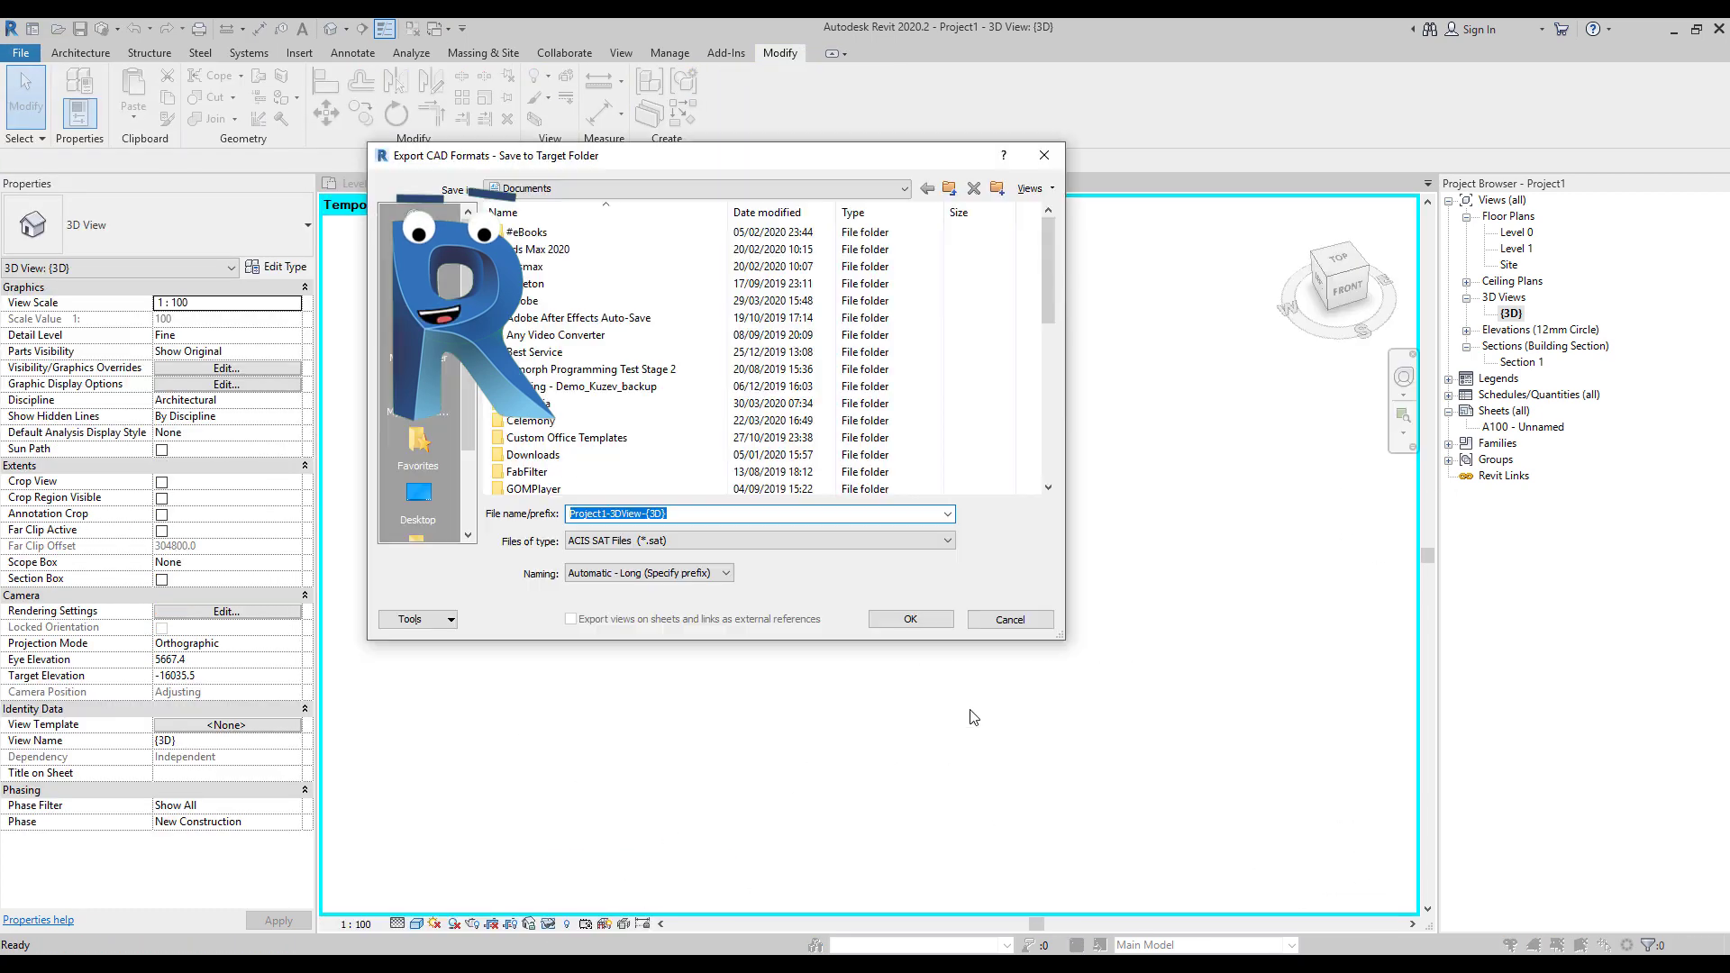
{"action": "left_click", "coordinate": [418, 501]}
{"action": "type", "text": "stairs"}
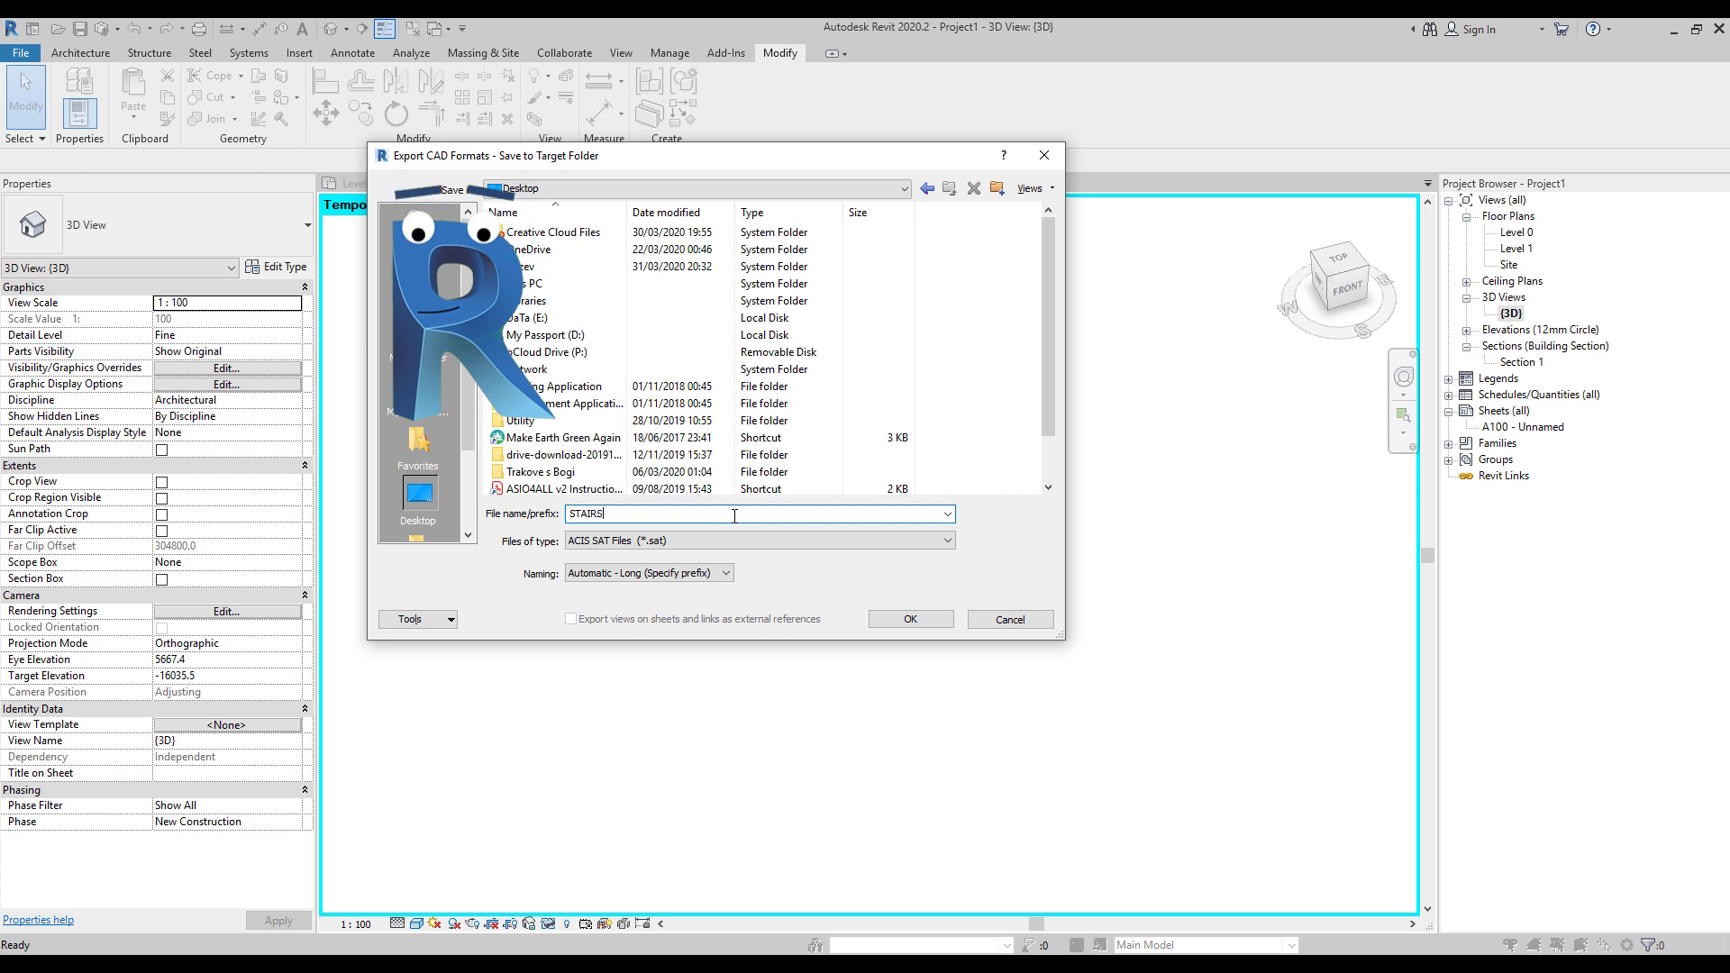
{"action": "left_click", "coordinate": [899, 621]}
{"action": "left_click", "coordinate": [861, 512]}
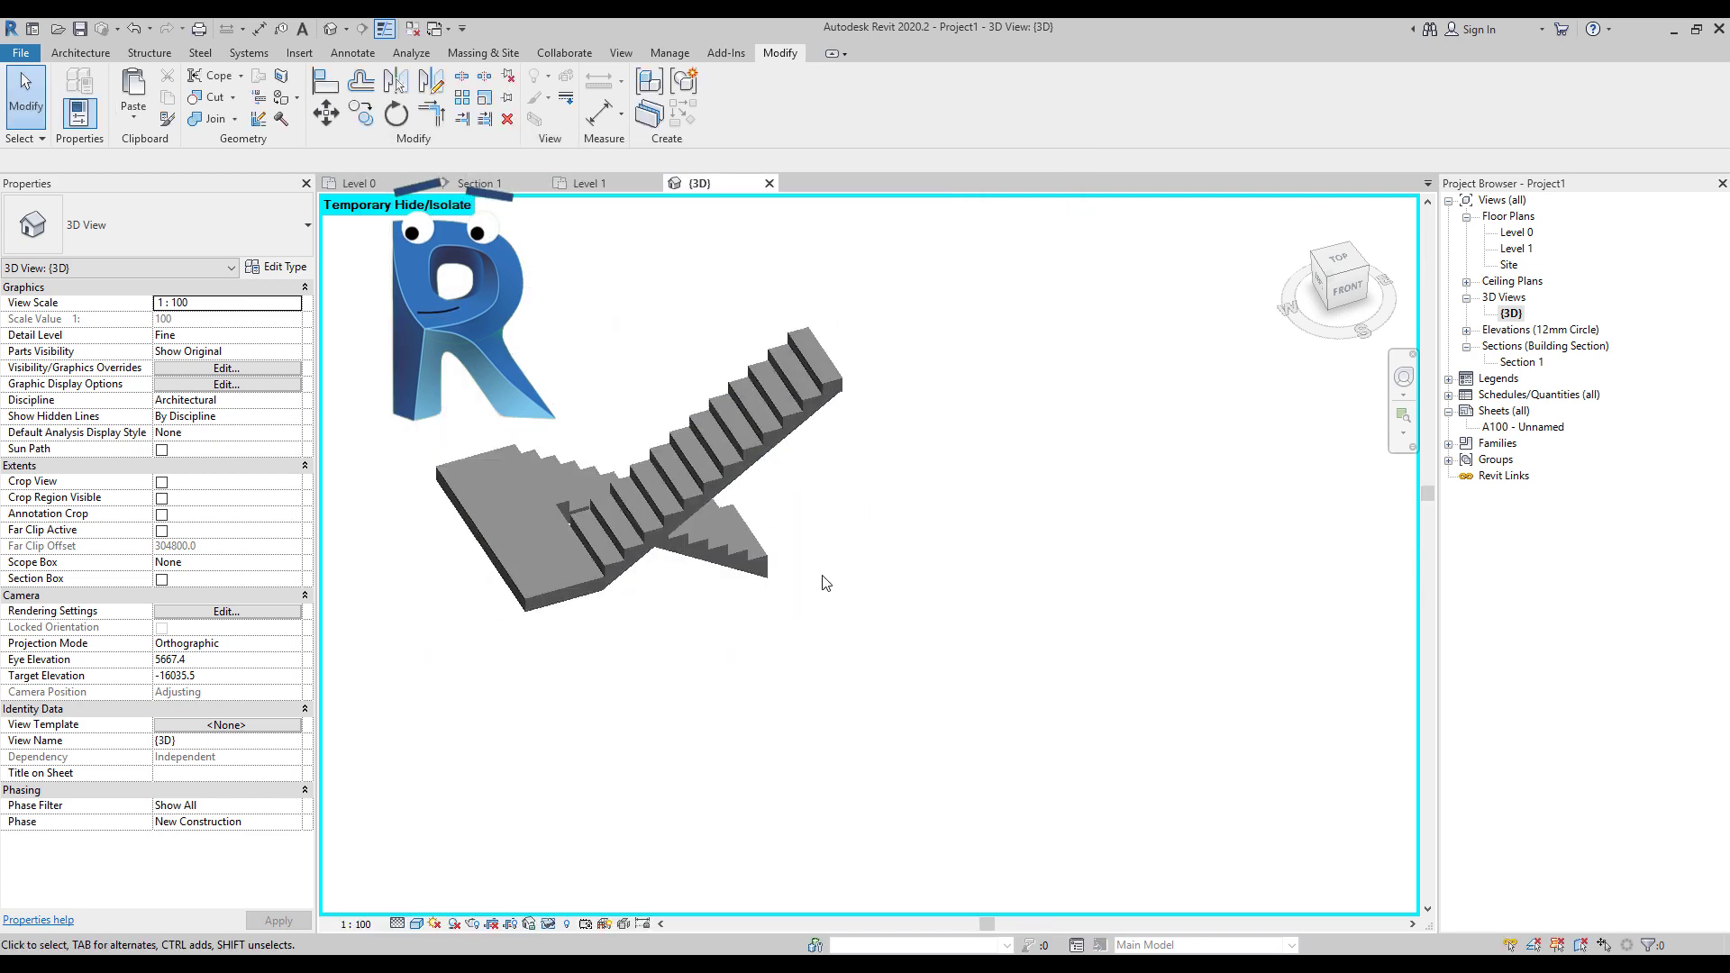
Step: Reset the temporary isolation and temporarily hide only the cast-in-place stair element
{"action": "left_click", "coordinate": [548, 924]}
{"action": "left_click", "coordinate": [578, 904]}
{"action": "scroll", "coordinate": [820, 667], "scroll_direction": "down", "scroll_amount": 3}
{"action": "left_click", "coordinate": [721, 557]}
{"action": "left_click", "coordinate": [548, 923]}
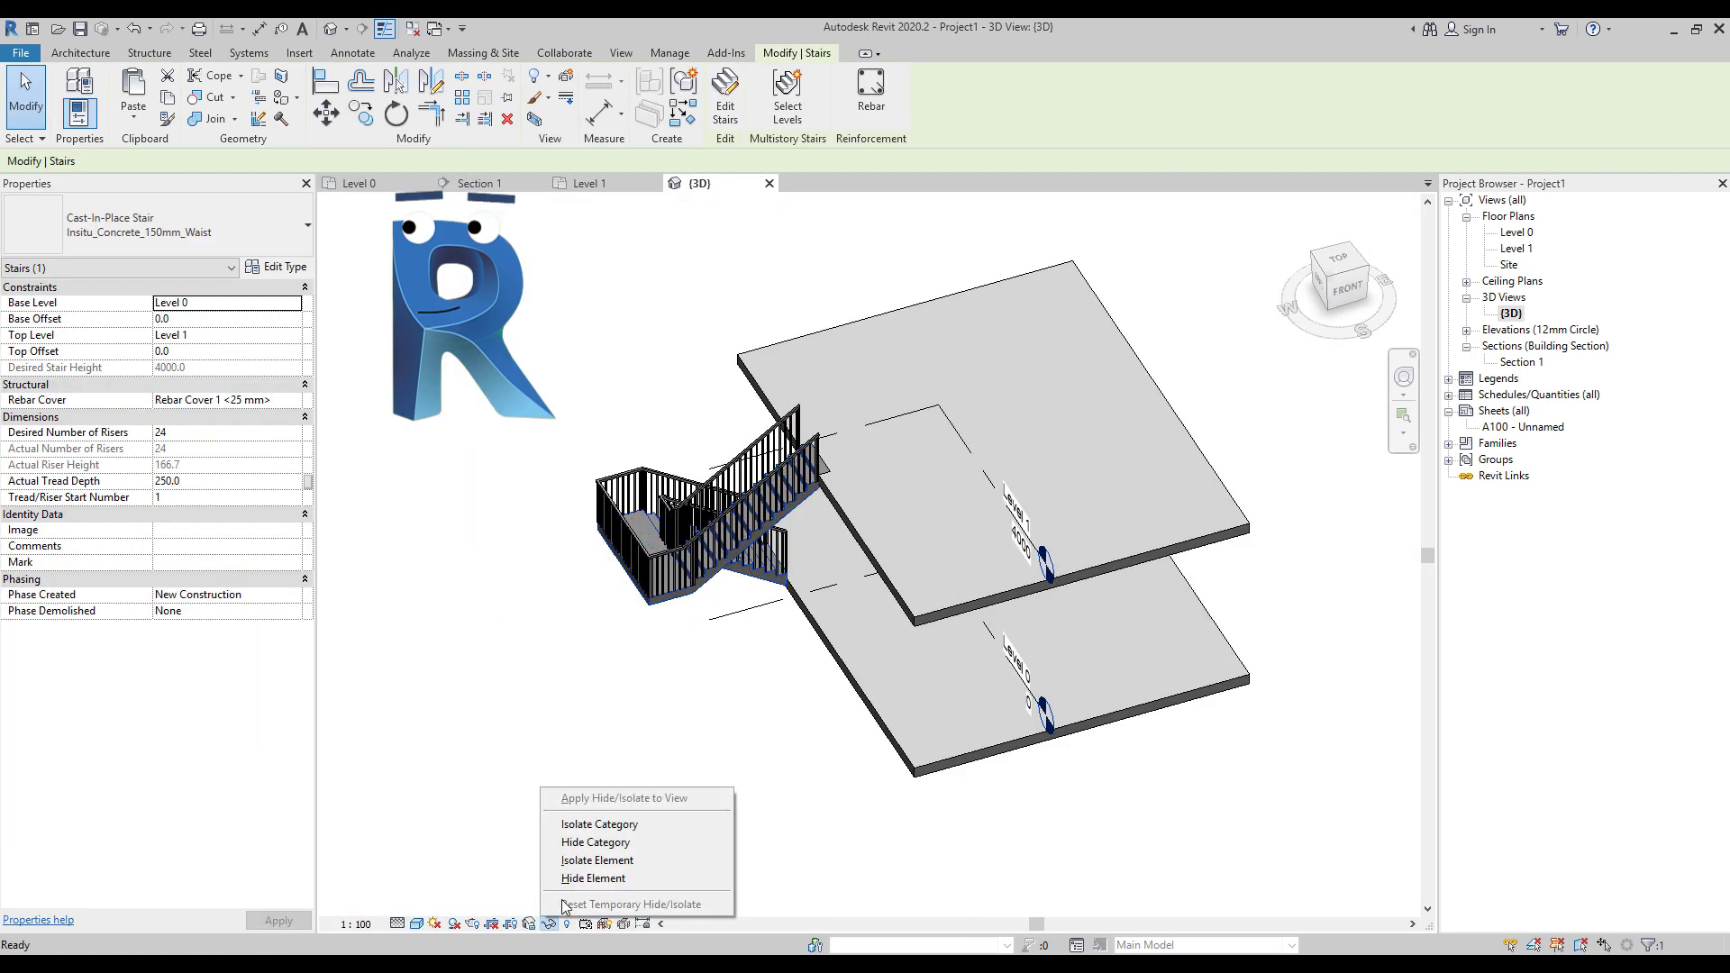
{"action": "left_click", "coordinate": [592, 879]}
{"action": "scroll", "coordinate": [748, 442], "scroll_direction": "up", "scroll_amount": 3}
Step: Start a new in-place model component in the Stairs category
{"action": "left_click", "coordinate": [81, 52]}
{"action": "left_click", "coordinate": [213, 110]}
{"action": "left_click", "coordinate": [243, 183]}
{"action": "scroll", "coordinate": [1036, 541], "scroll_direction": "down", "scroll_amount": 6}
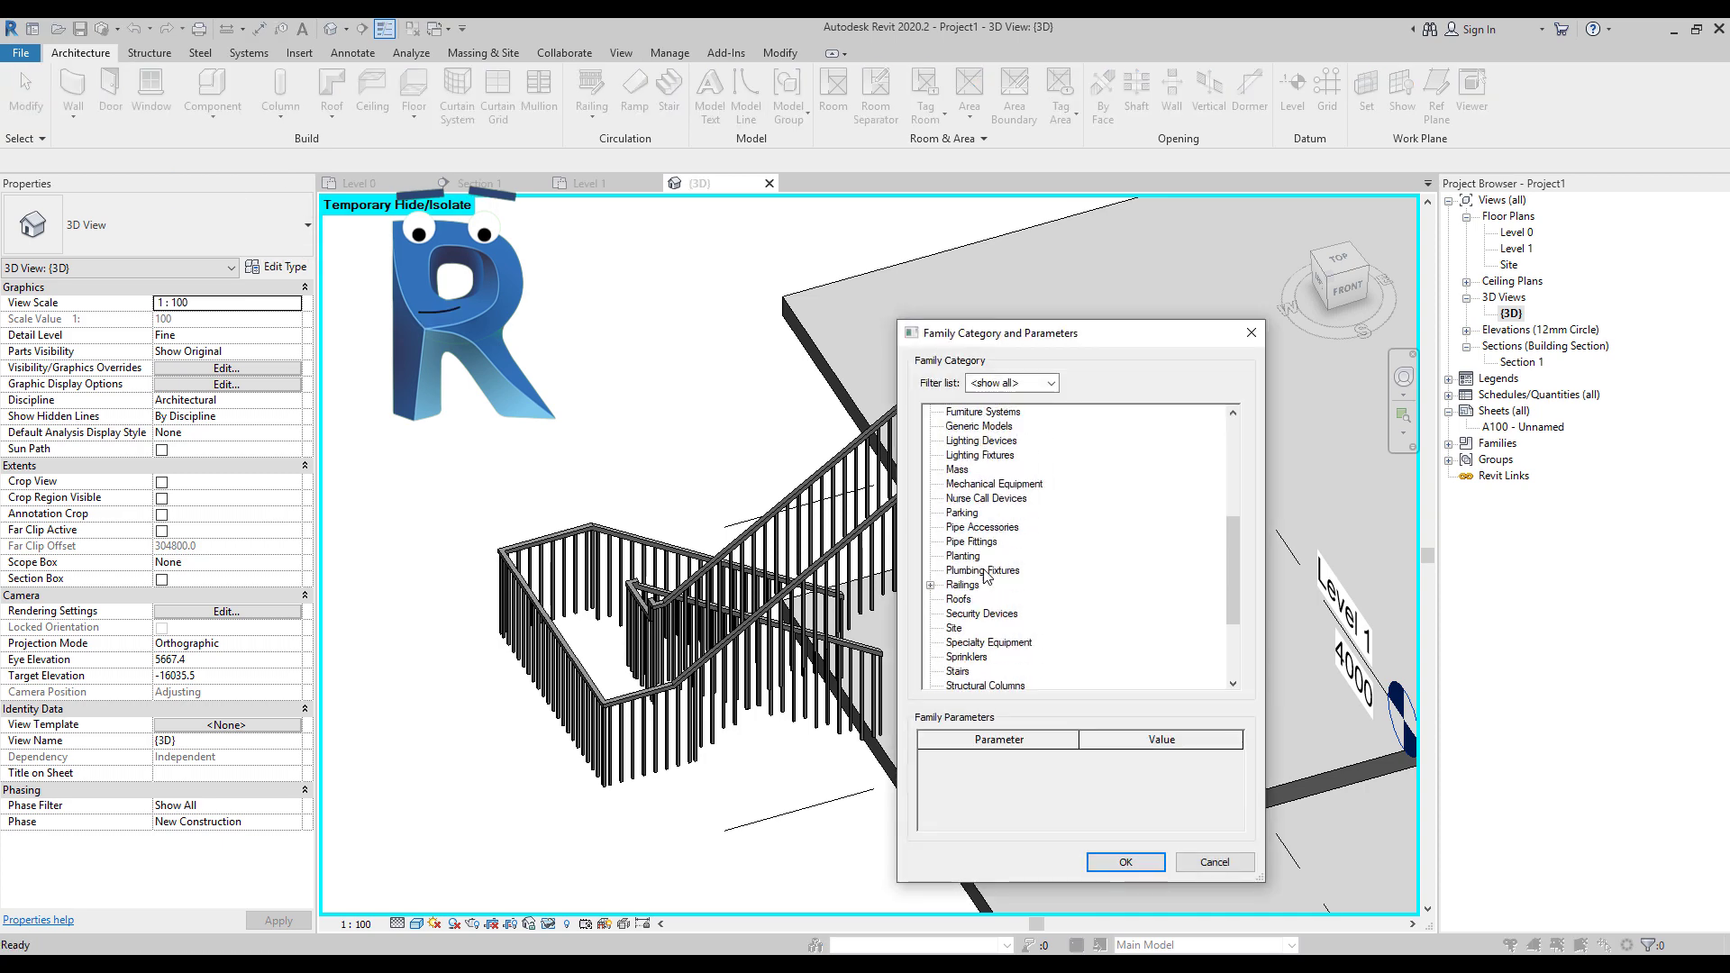
{"action": "left_click", "coordinate": [957, 657]}
{"action": "left_click", "coordinate": [1125, 863]}
Step: Import the exported STAIRS SAT file from the Desktop into the in-place model
{"action": "left_click", "coordinate": [113, 52]}
{"action": "left_click", "coordinate": [436, 96]}
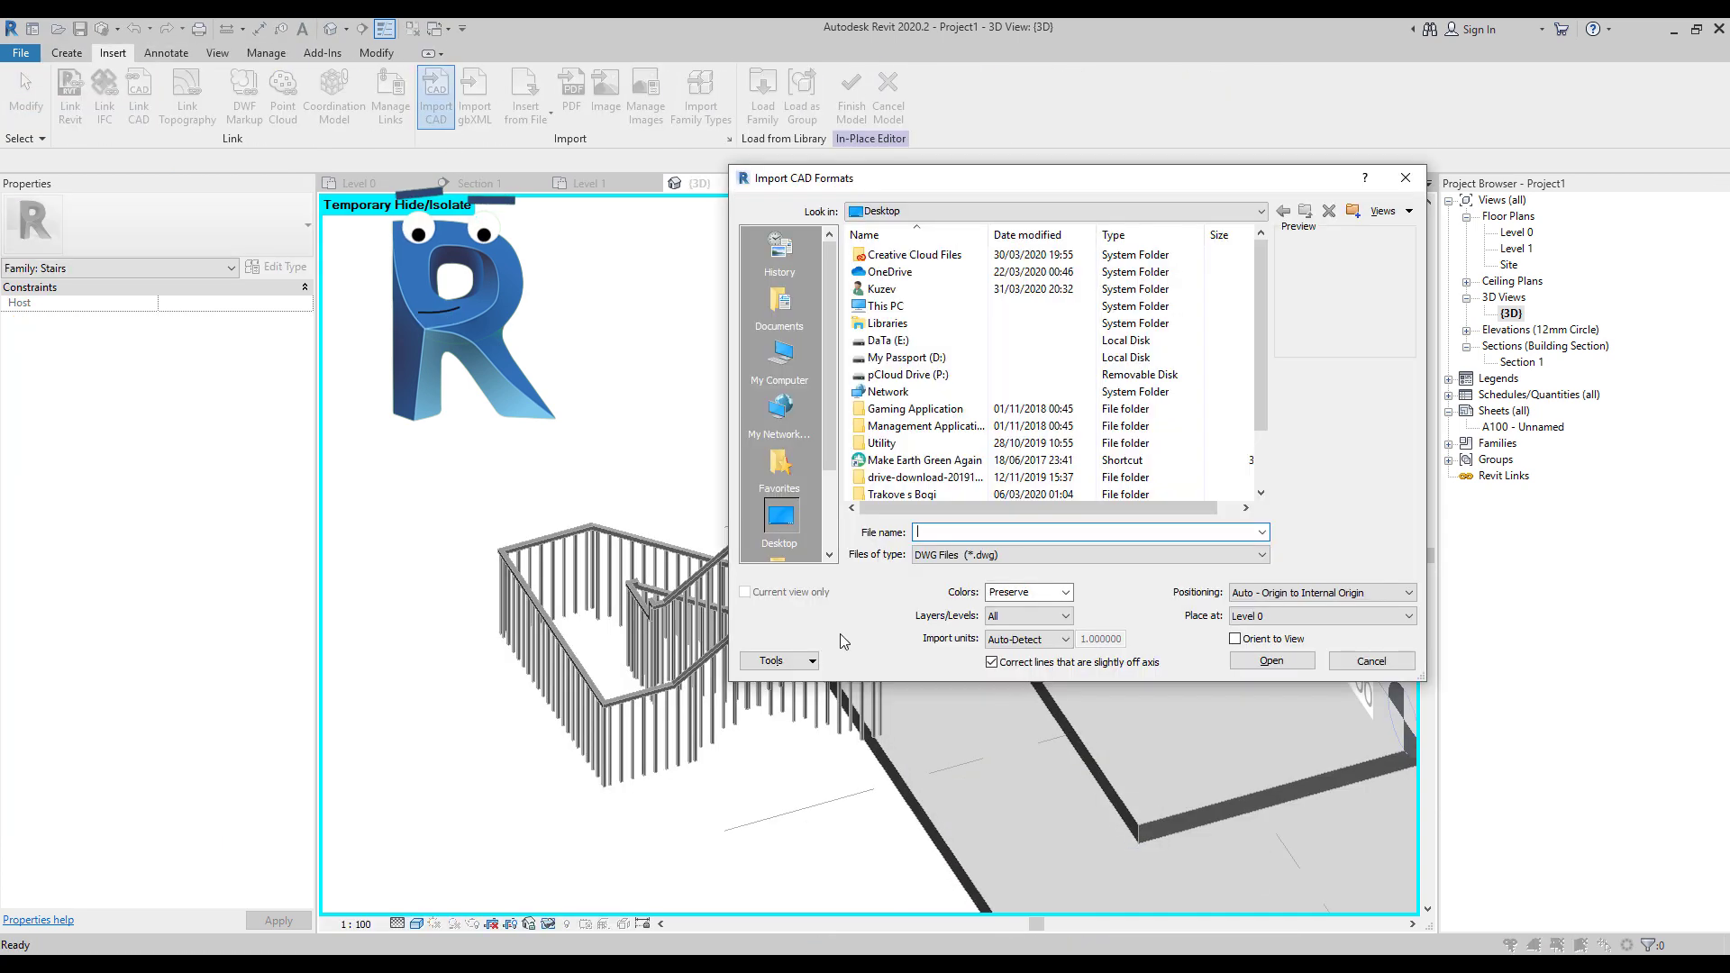
{"action": "type", "text": "skypeMeetingsApp.msi"}
{"action": "left_click", "coordinate": [950, 583]}
{"action": "key", "text": "Return"}
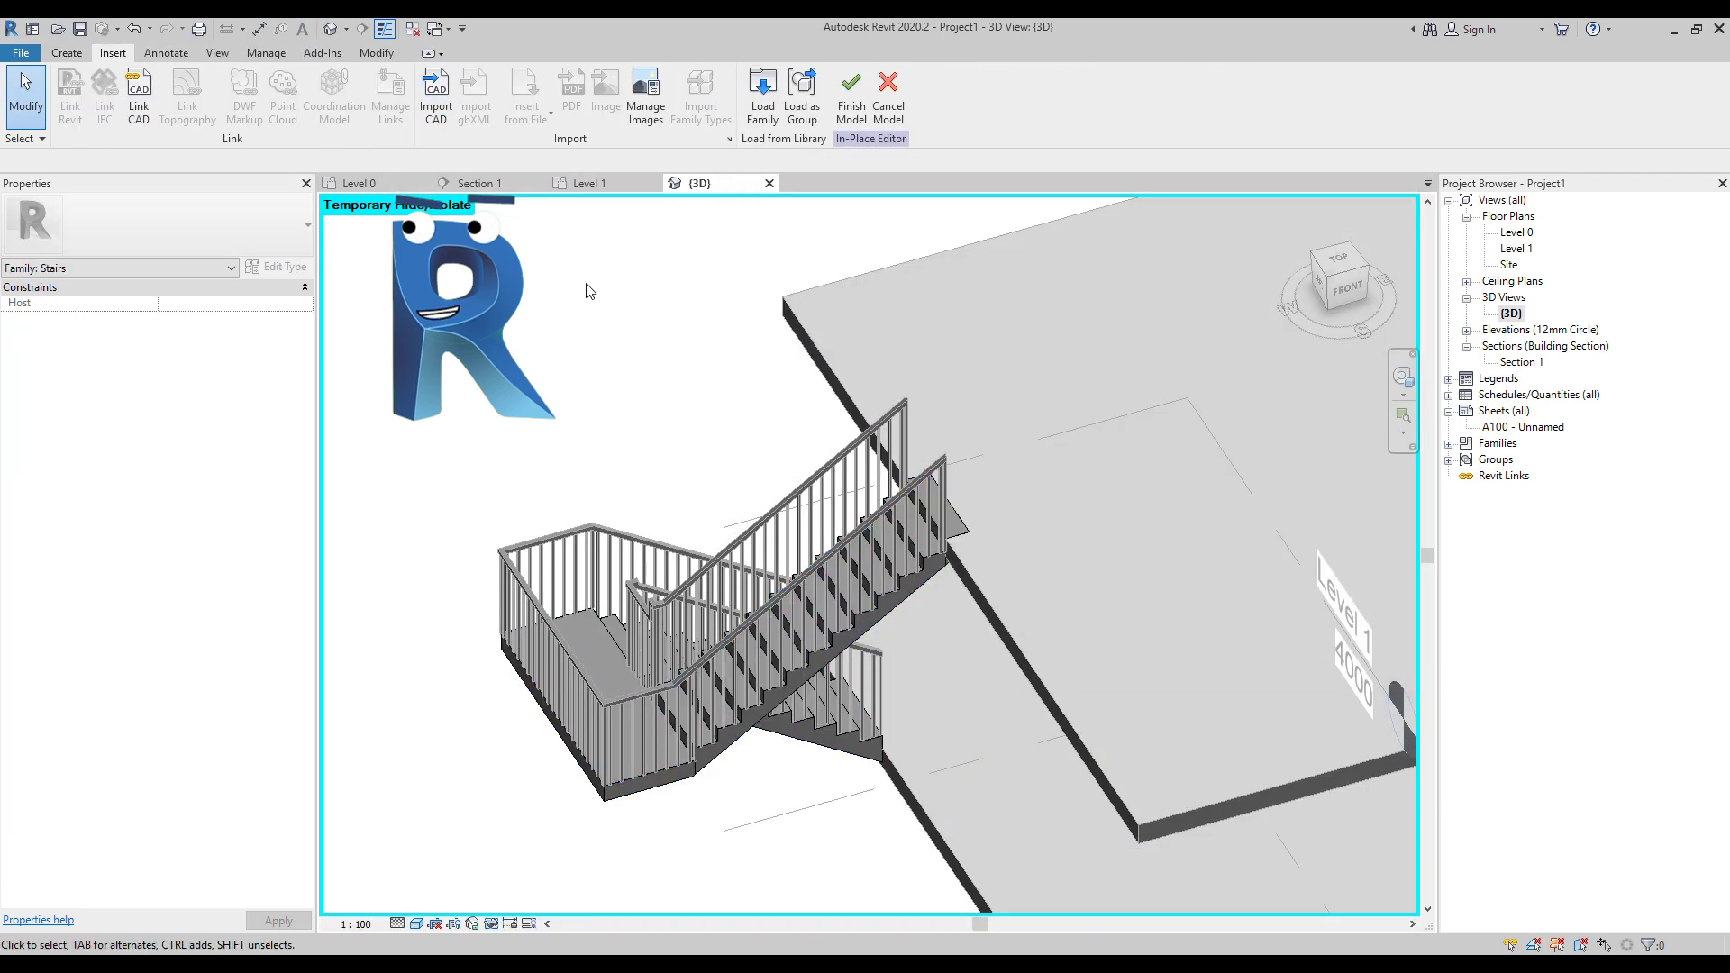
Step: Finish the in-place stair model and try to join its geometry with the Level 1 floor
{"action": "left_click", "coordinate": [852, 95]}
{"action": "key", "text": "j"}
{"action": "key", "text": "g"}
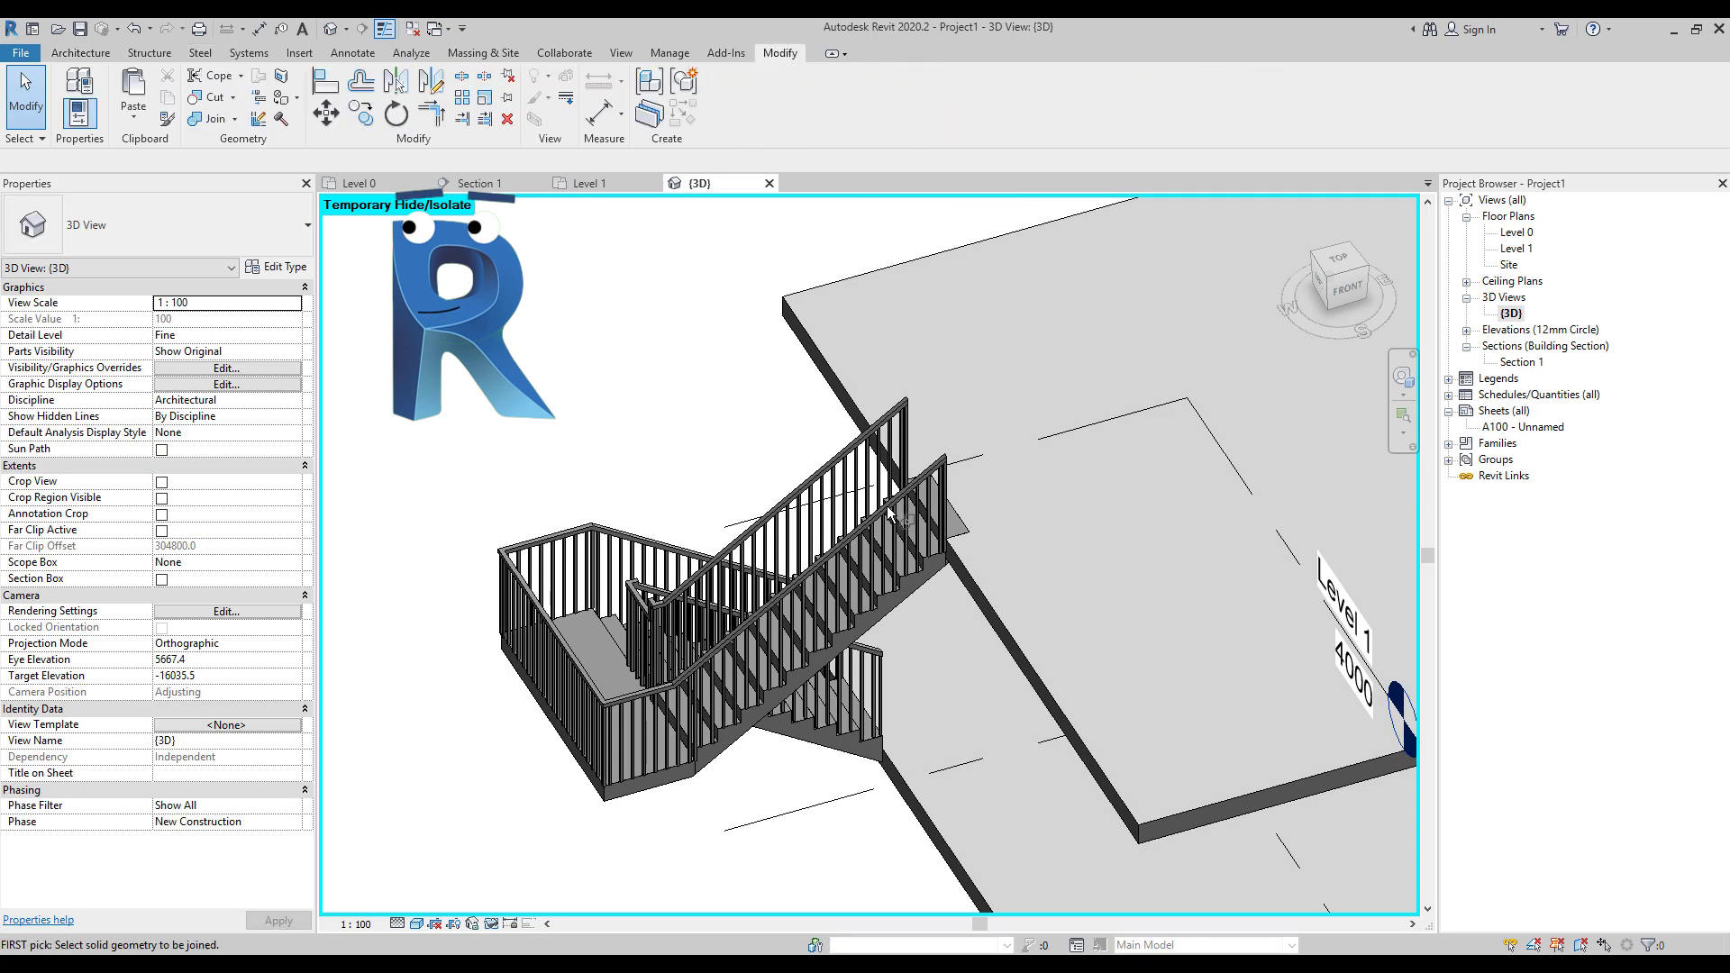
{"action": "left_click", "coordinate": [952, 564]}
{"action": "key", "text": "Escape"}
Step: Reopen the in-place stair for editing and change its family category to Generic Models
{"action": "scroll", "coordinate": [927, 564], "scroll_direction": "up", "scroll_amount": 3}
{"action": "left_click", "coordinate": [932, 590]}
{"action": "left_click", "coordinate": [726, 108]}
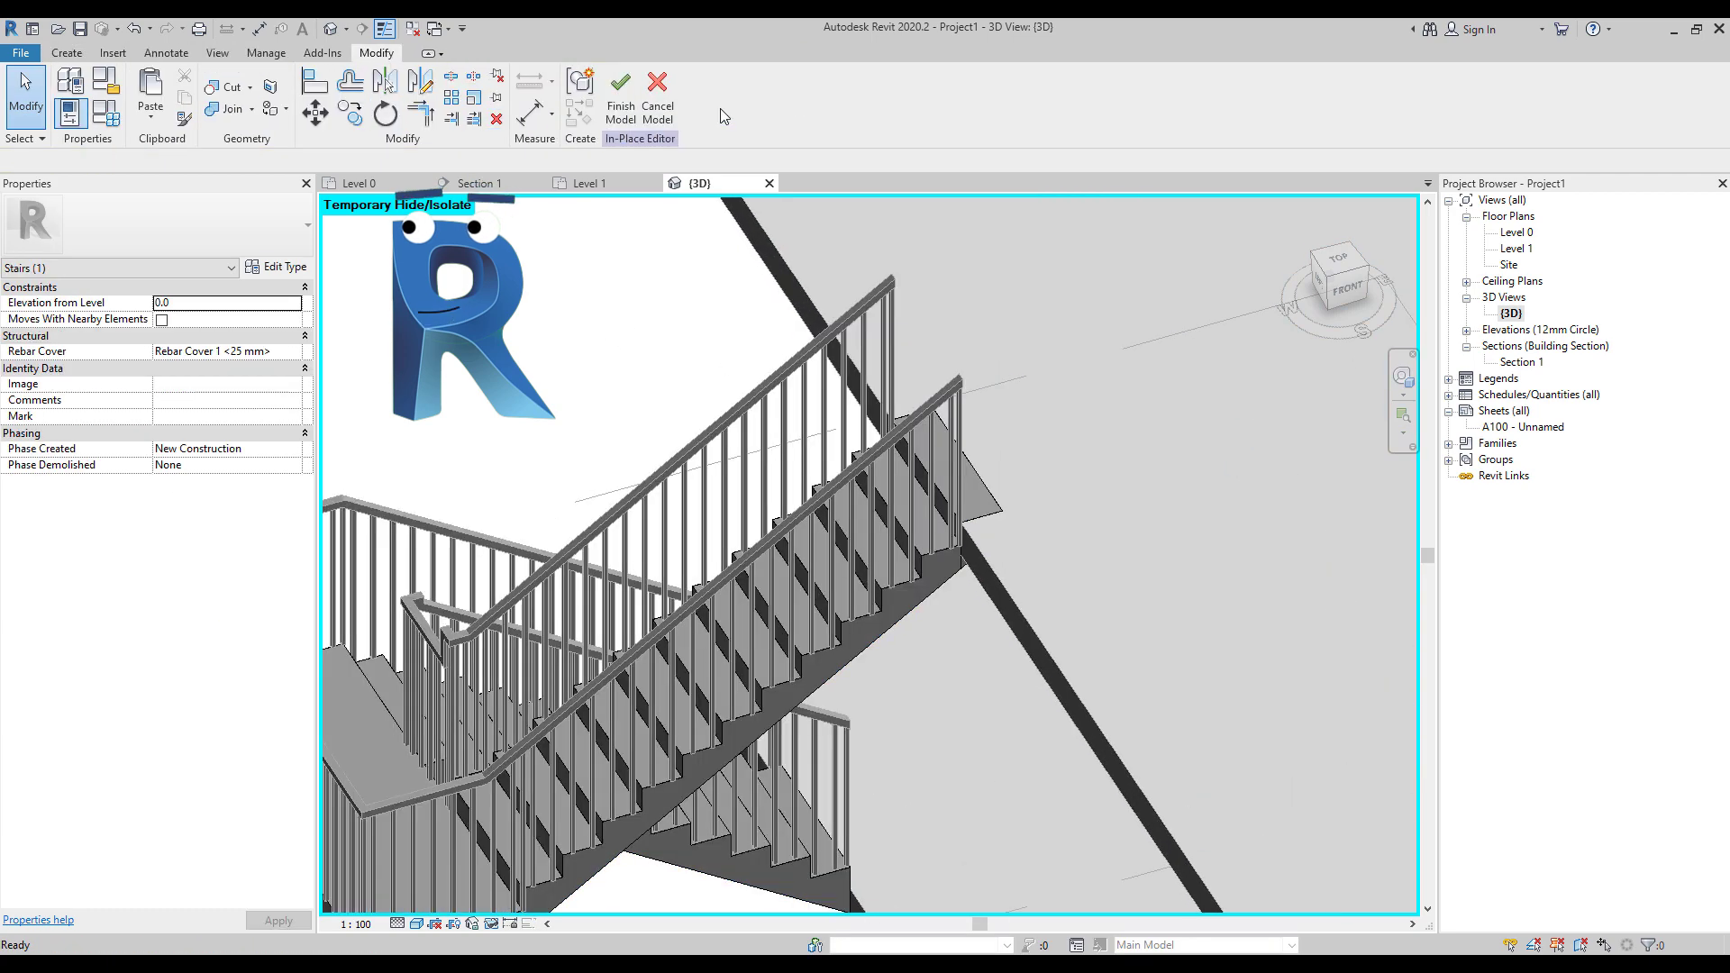
{"action": "left_click", "coordinate": [938, 557]}
{"action": "left_click", "coordinate": [106, 79]}
{"action": "scroll", "coordinate": [1031, 599], "scroll_direction": "up", "scroll_amount": 6}
{"action": "left_click", "coordinate": [983, 641]}
{"action": "scroll", "coordinate": [1004, 541], "scroll_direction": "down", "scroll_amount": 5}
{"action": "left_click", "coordinate": [1124, 861]}
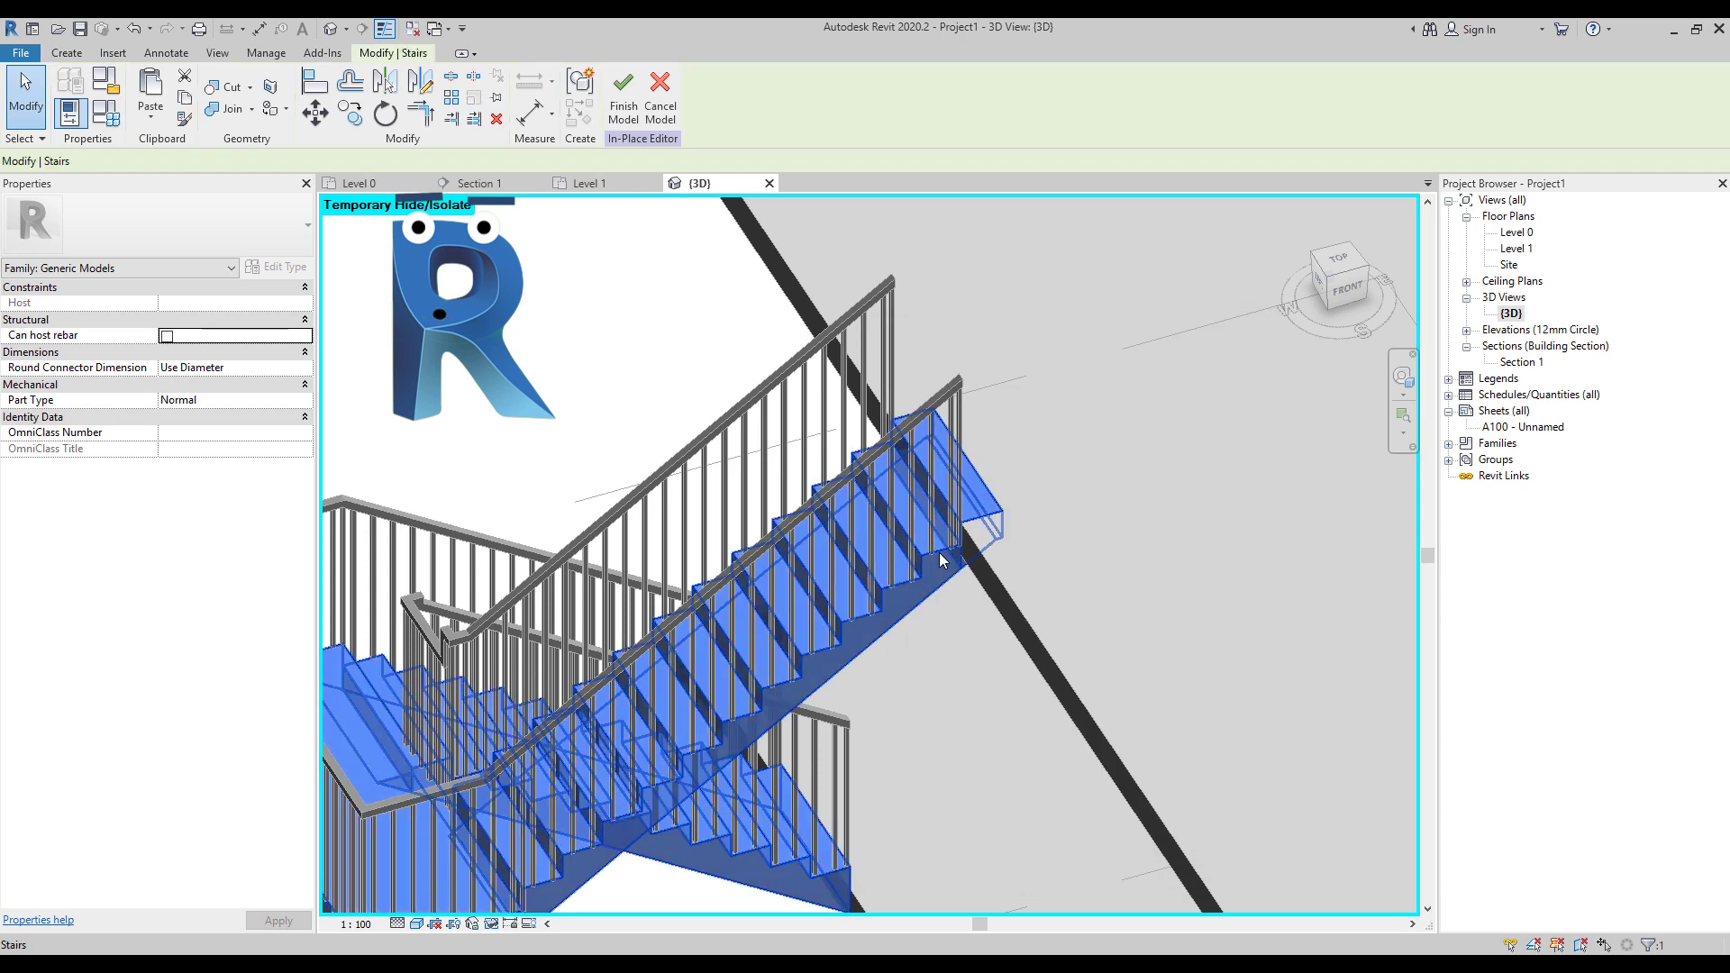
Step: Examine the properties of the imported stair geometry and of its in-place family
{"action": "left_click", "coordinate": [940, 560]}
{"action": "scroll", "coordinate": [637, 688], "scroll_direction": "down", "scroll_amount": 3}
{"action": "left_click", "coordinate": [200, 267]}
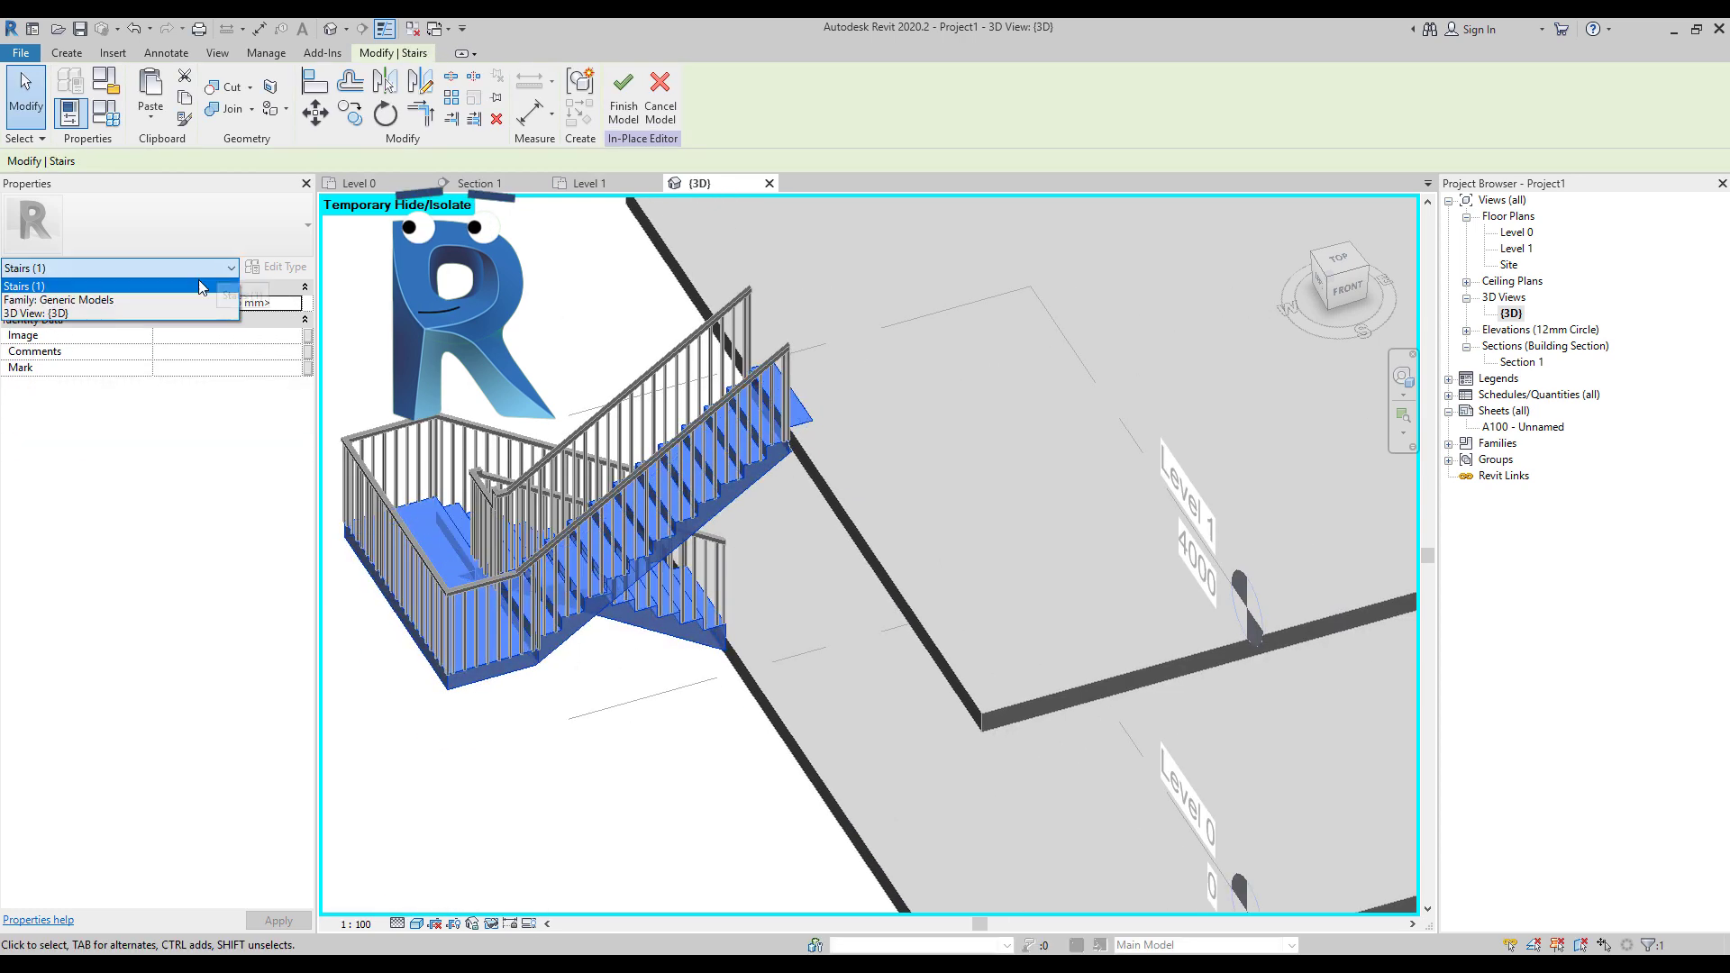
{"action": "left_click", "coordinate": [193, 300]}
{"action": "left_click", "coordinate": [575, 655]}
{"action": "left_click", "coordinate": [564, 635]}
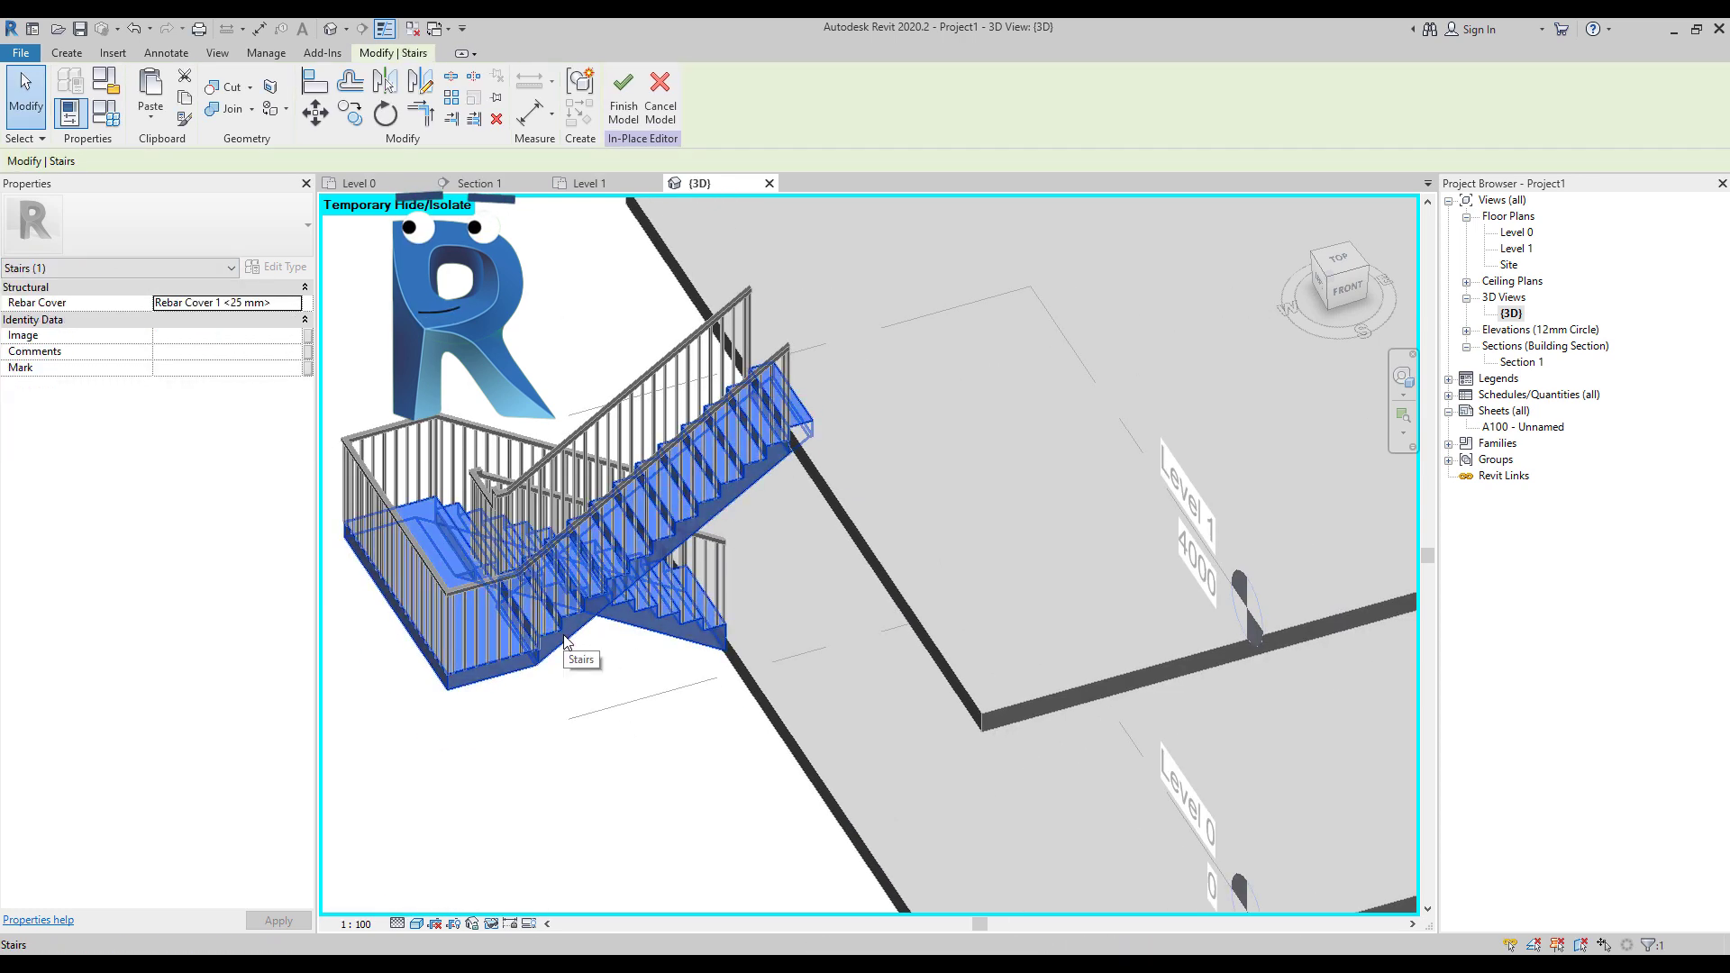
Step: Finish the in-place model and join the imported stair's geometry with the Level 1 floor
{"action": "left_click", "coordinate": [622, 98]}
{"action": "left_click", "coordinate": [685, 613]}
{"action": "middle_click_drag", "start_coordinate": [726, 631], "coordinate": [735, 546], "text": "shift"}
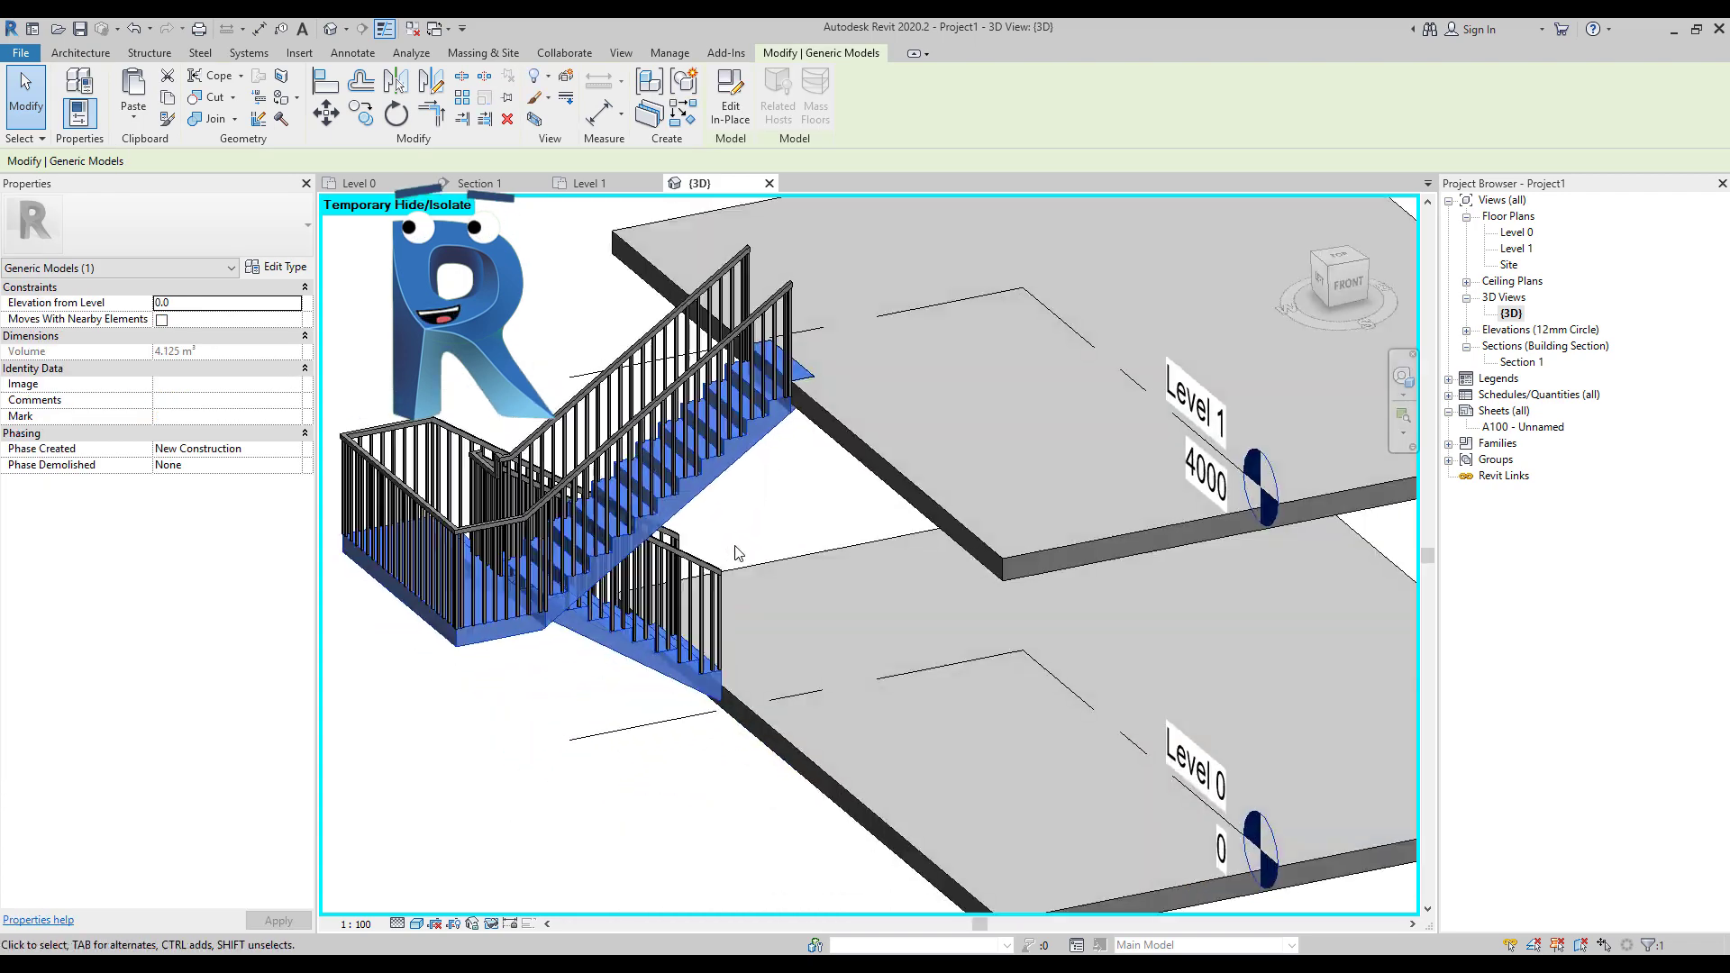
{"action": "scroll", "coordinate": [847, 391], "scroll_direction": "up", "scroll_amount": 3}
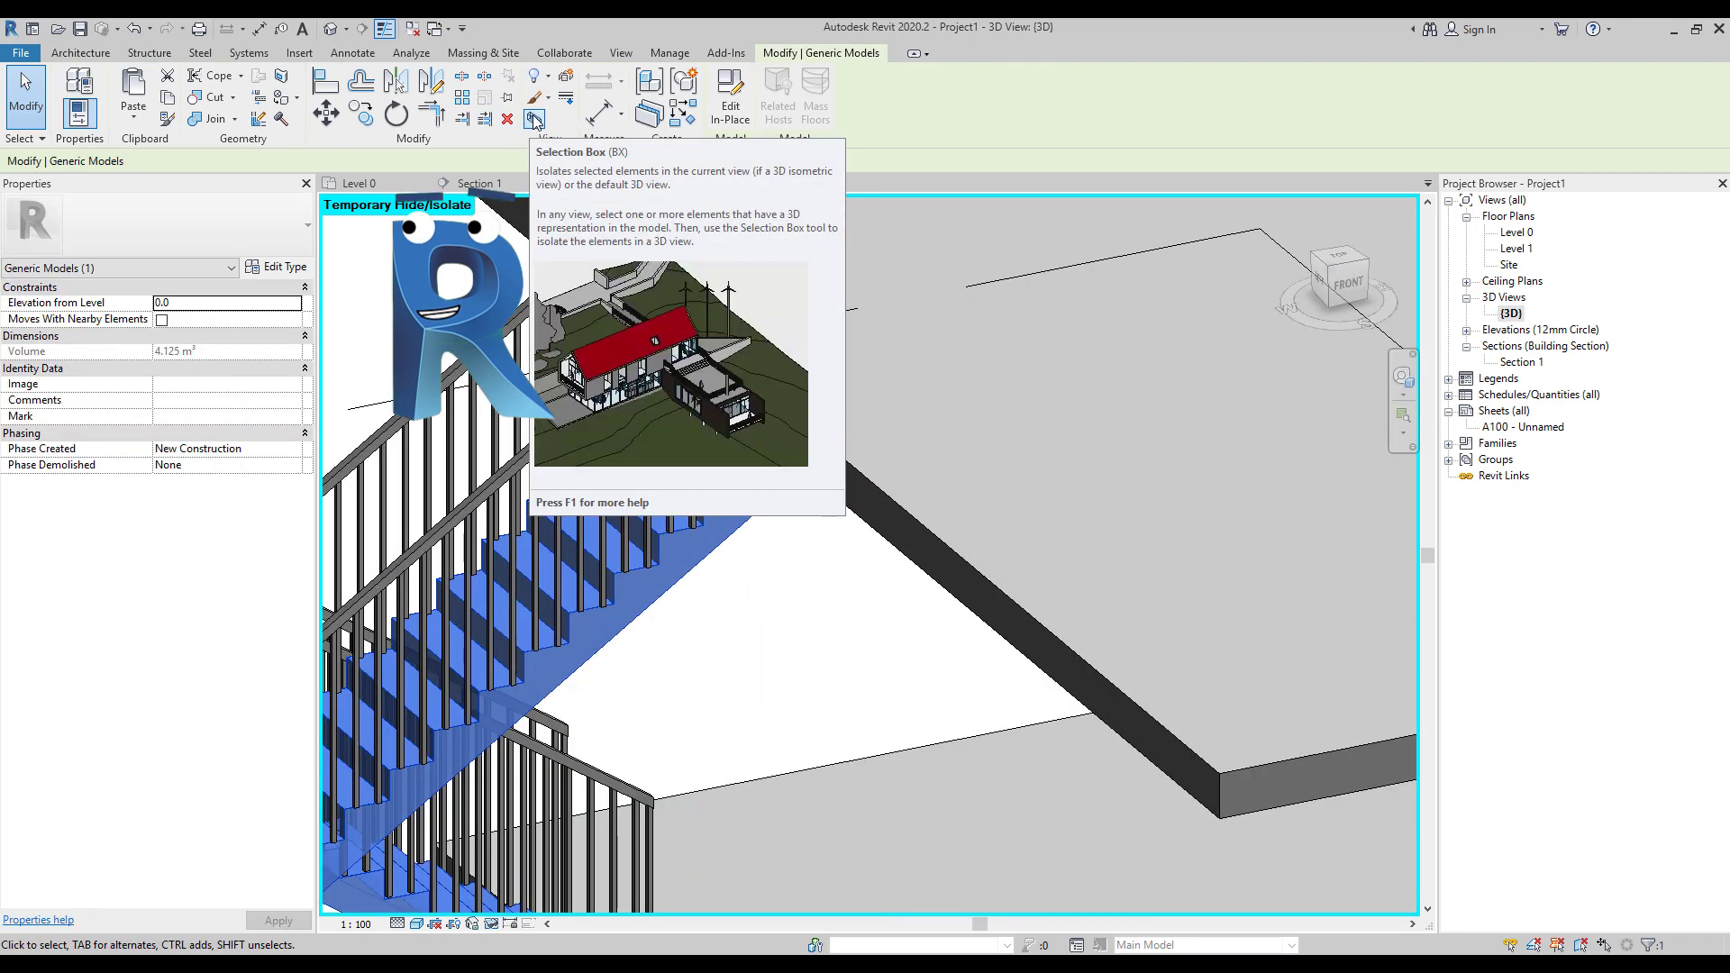
{"action": "left_click", "coordinate": [207, 118]}
{"action": "left_click", "coordinate": [872, 507]}
Step: Open Section 1 and delete the in-place generic model stair
{"action": "double_click", "coordinate": [1529, 362]}
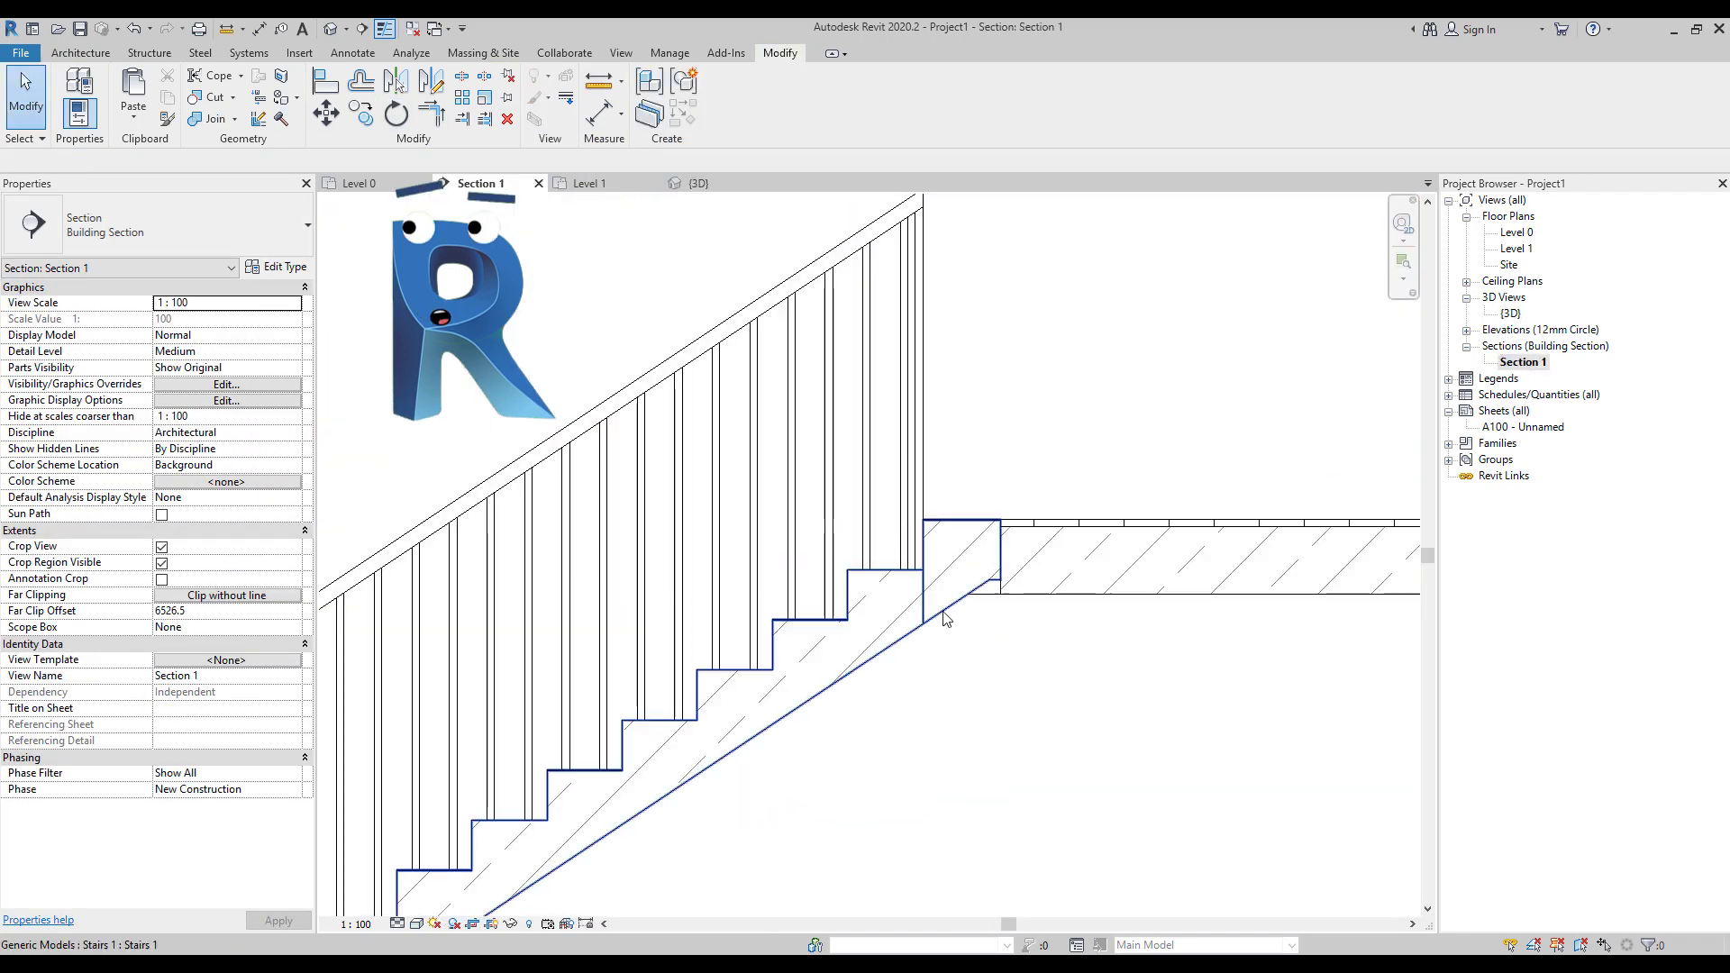
{"action": "left_click", "coordinate": [943, 611]}
{"action": "left_click", "coordinate": [935, 613]}
{"action": "key", "text": "Delete"}
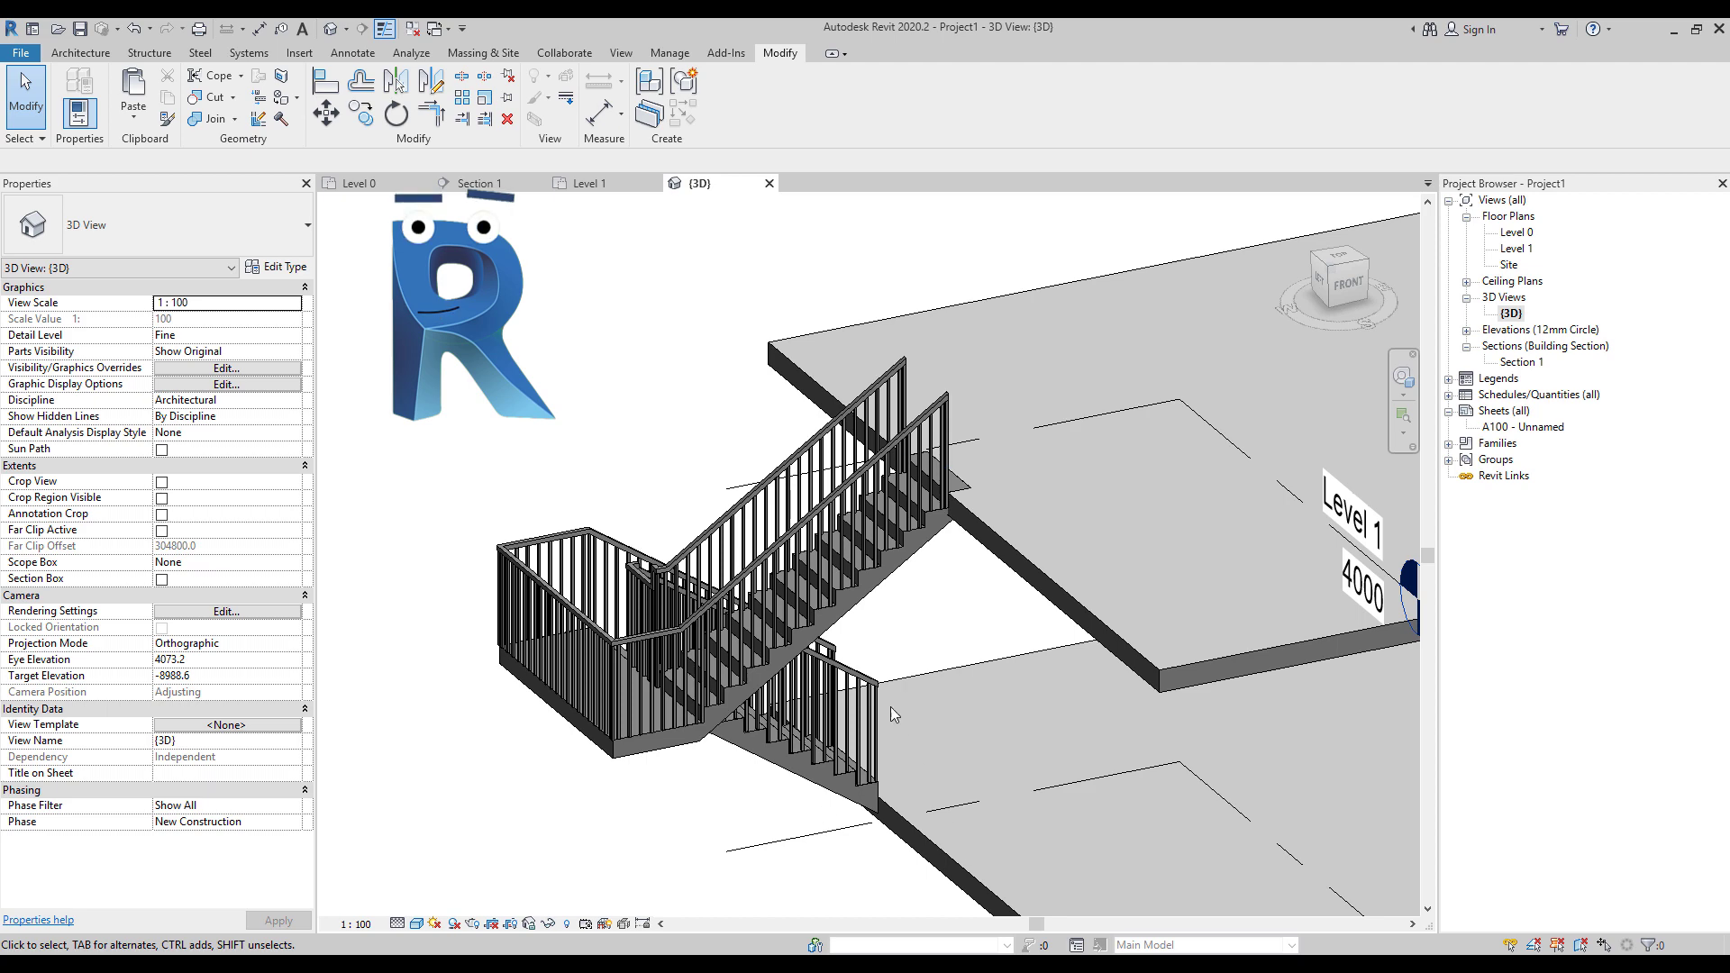
Step: Select the original cast-in-place stair in the {3D} view
{"action": "left_click", "coordinate": [739, 769]}
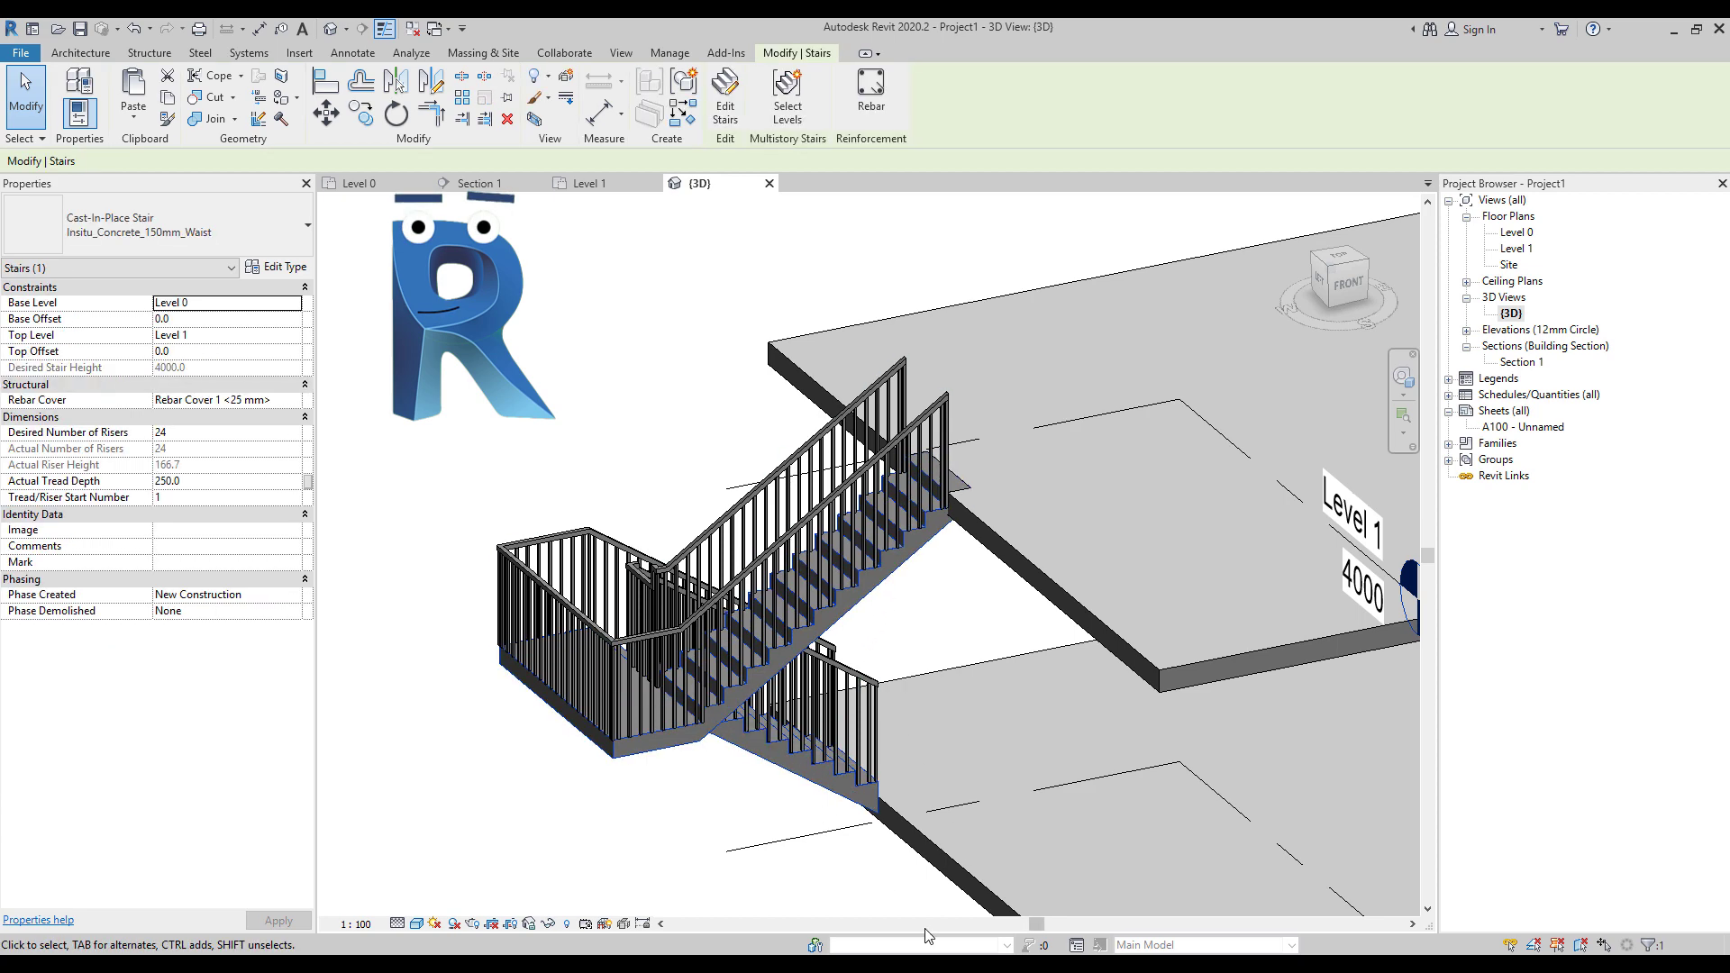